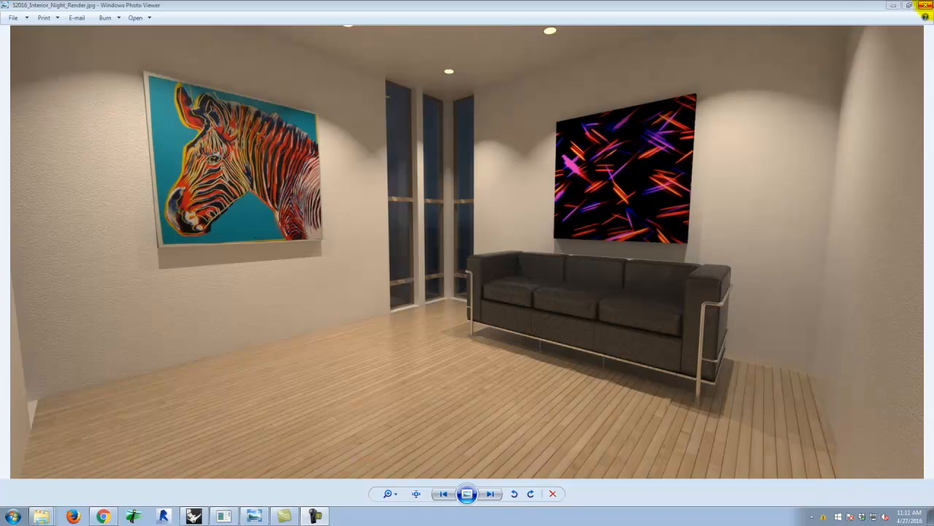
Put away the finished interior night render and its folder window, and view the retreat building from outside.
click(891, 7)
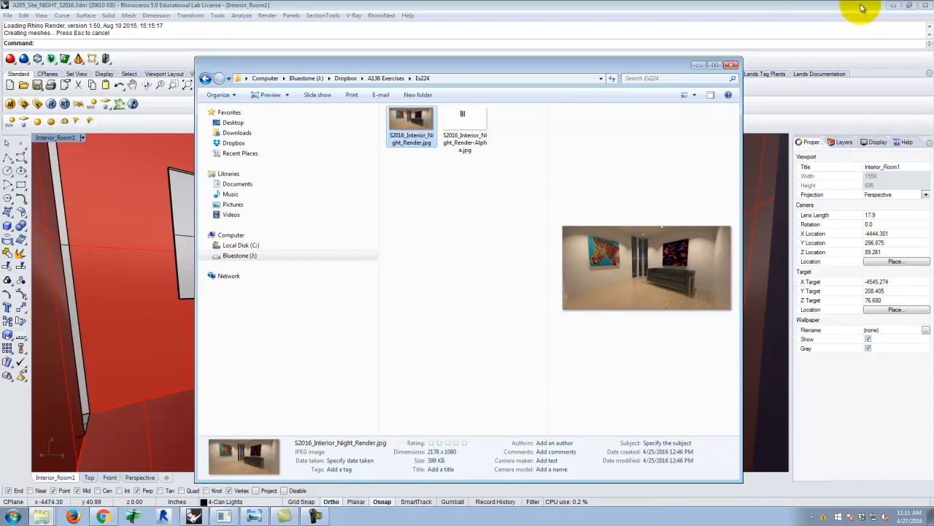
click(697, 66)
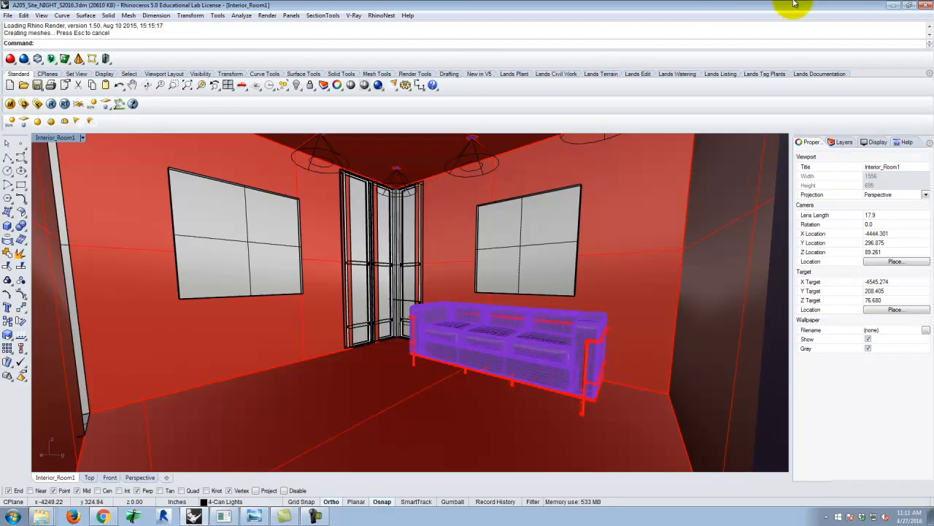
right_drag(384, 233, 462, 362)
scroll(402, 351, up, 5)
right_drag(402, 363, 398, 359)
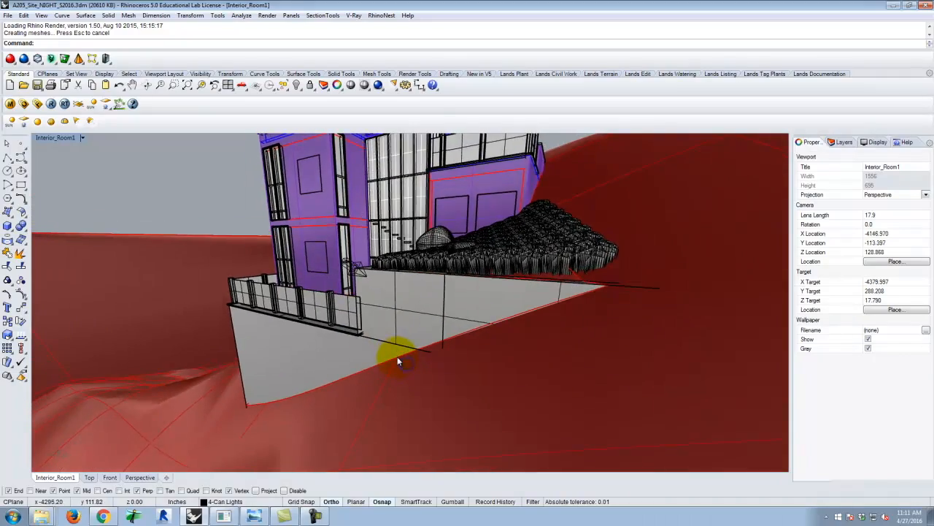
scroll(398, 360, down, 5)
scroll(357, 286, up, 4)
right_drag(357, 323, 358, 314)
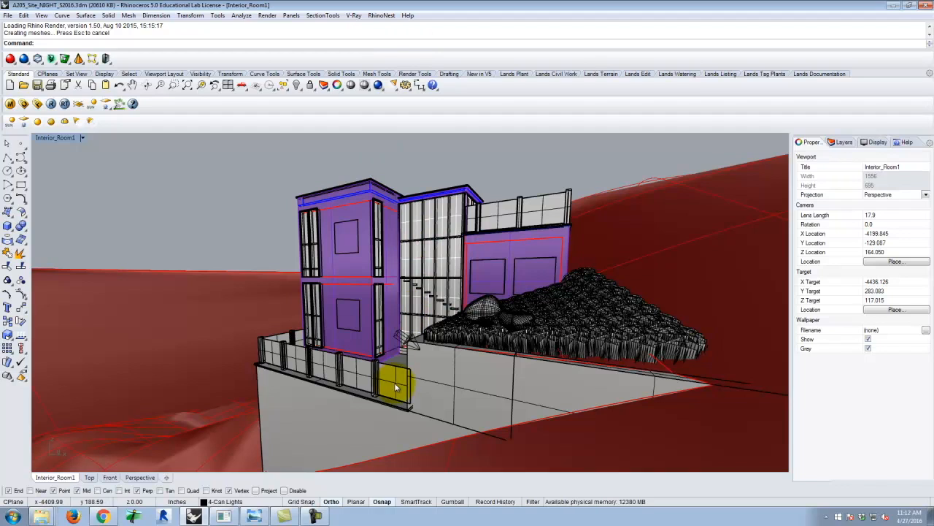
Expand the RetreatBase_S2016.3dm layer tree and examine the materials assigned to its layers.
click(841, 141)
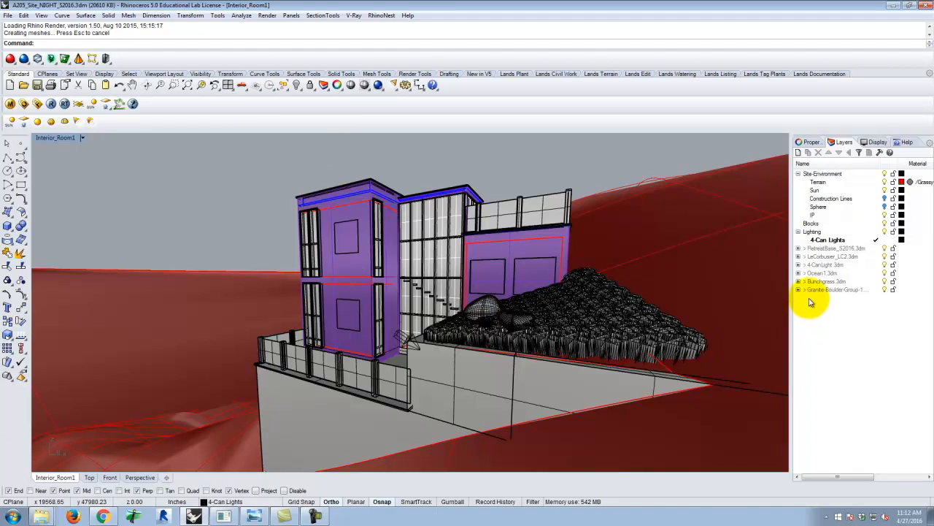
click(799, 248)
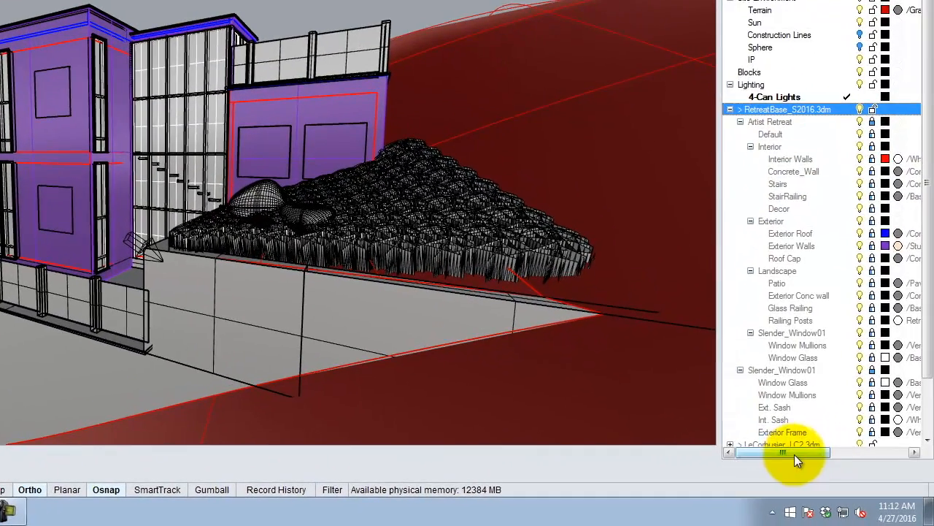
drag(794, 454, 820, 454)
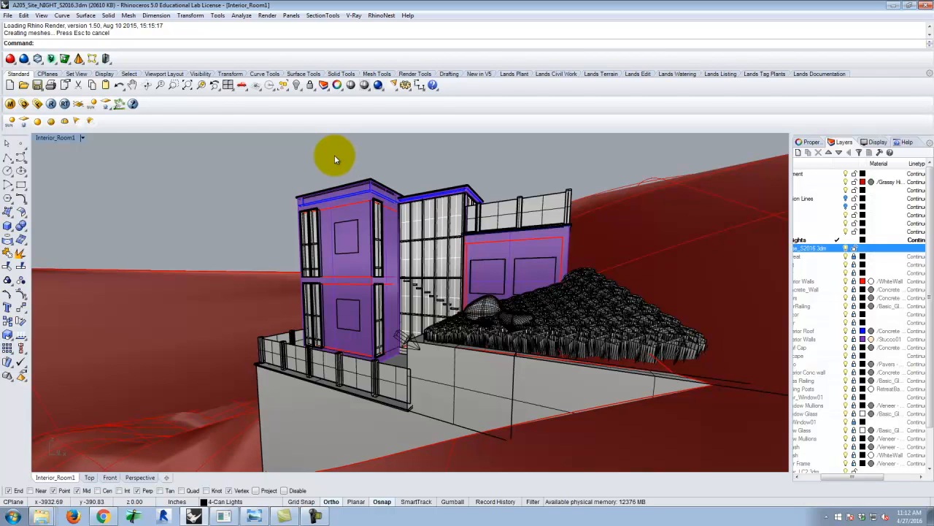
click(266, 157)
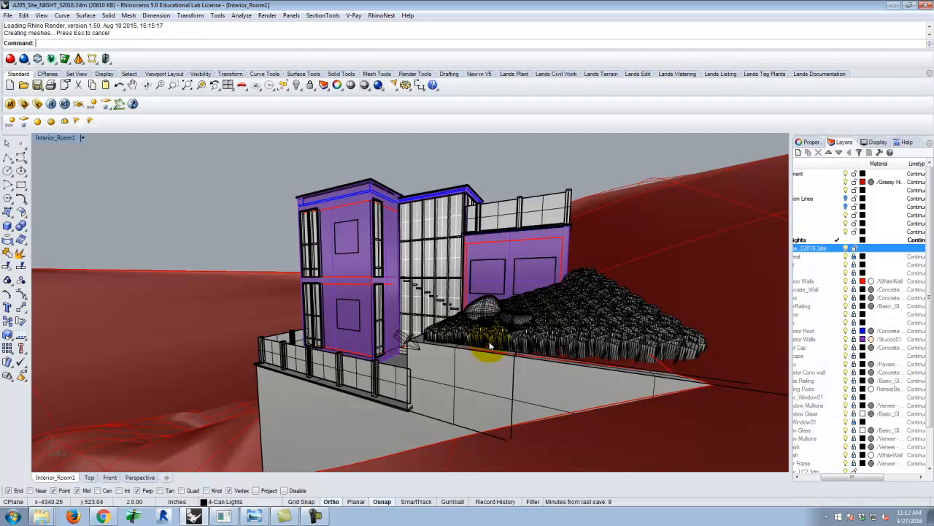
Restore the saved North Render 01 view in the viewport.
right_drag(382, 340, 343, 358)
click(82, 137)
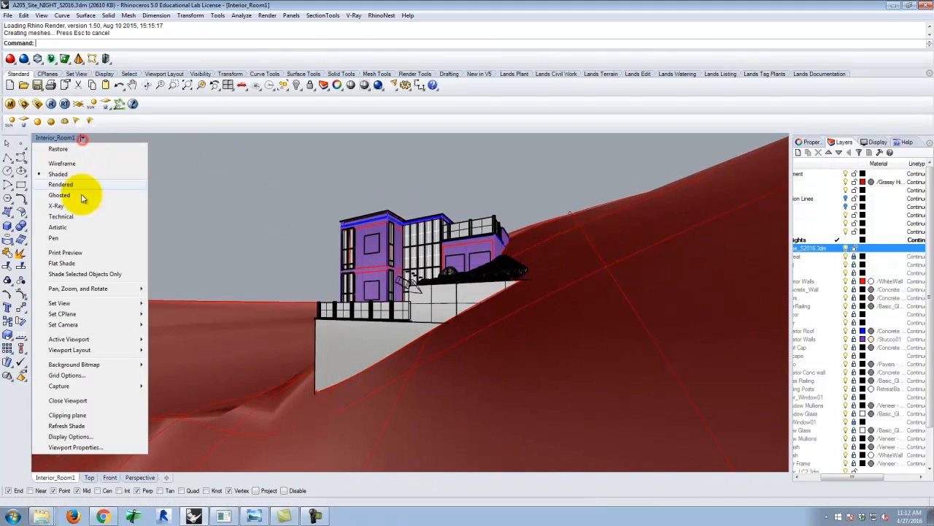
mouse_move(103, 304)
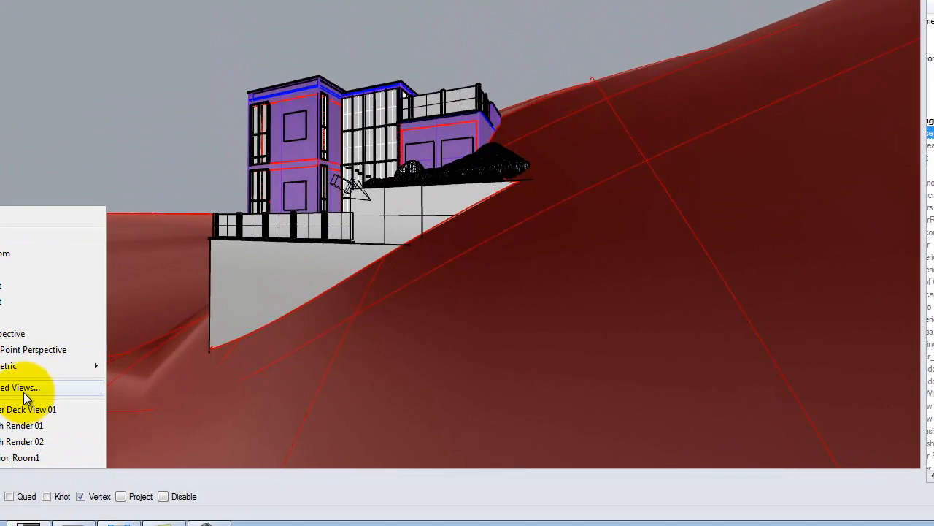
click(47, 424)
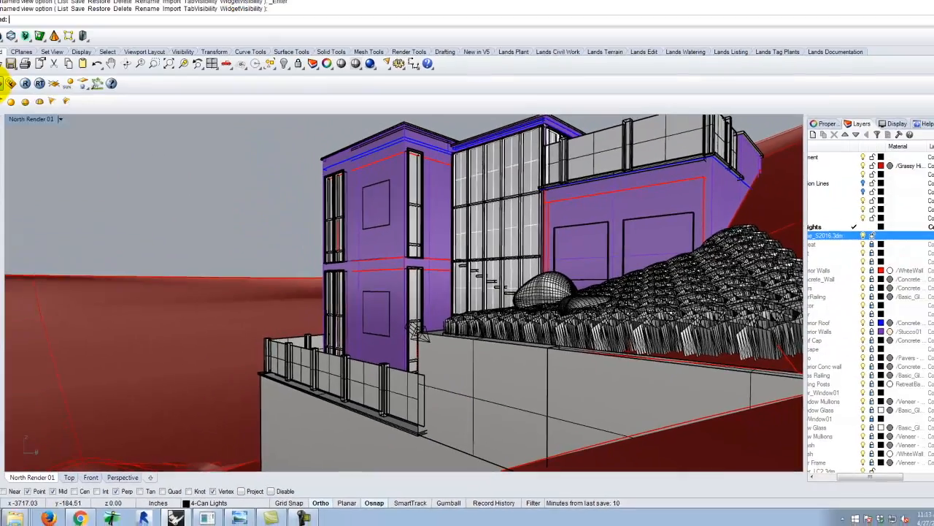
Set the V-Ray output width to 300 pixels with the aspect ratio kept, and start a test render.
click(15, 100)
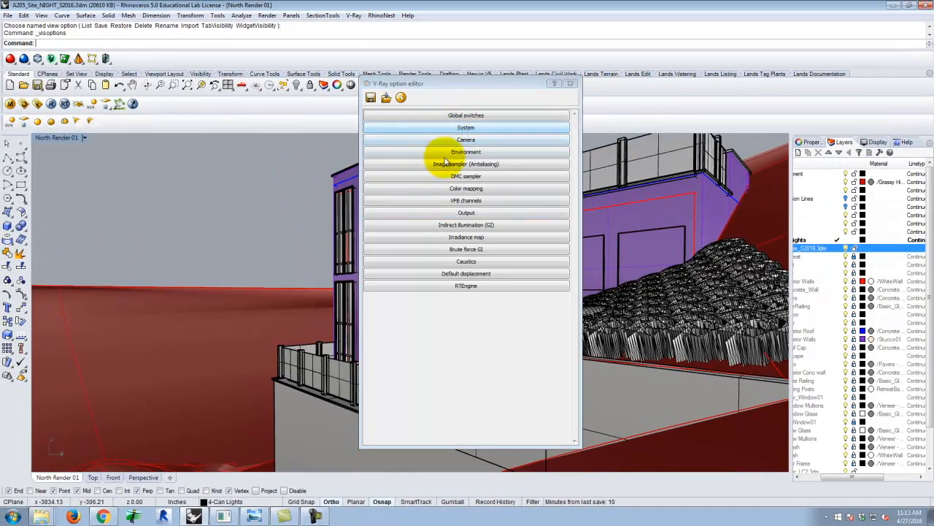
click(466, 213)
double_click(392, 245)
text(300)
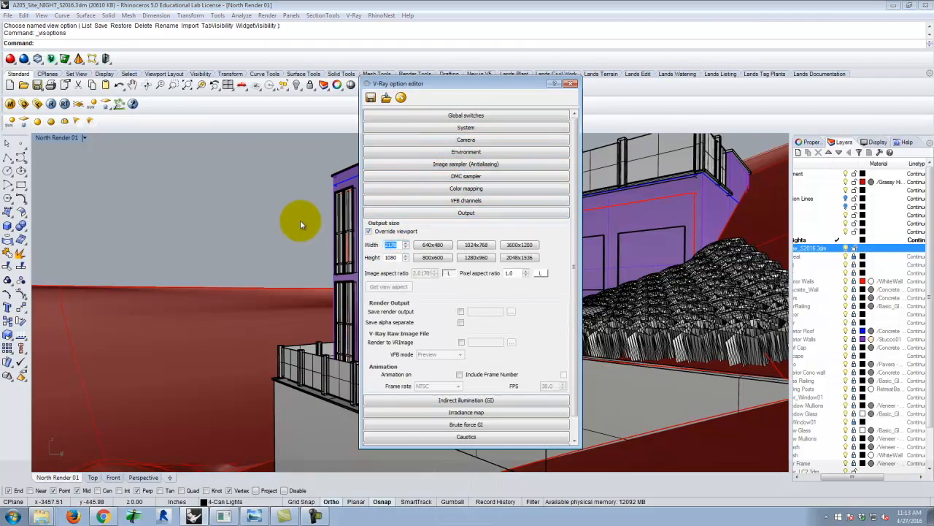
key(Tab)
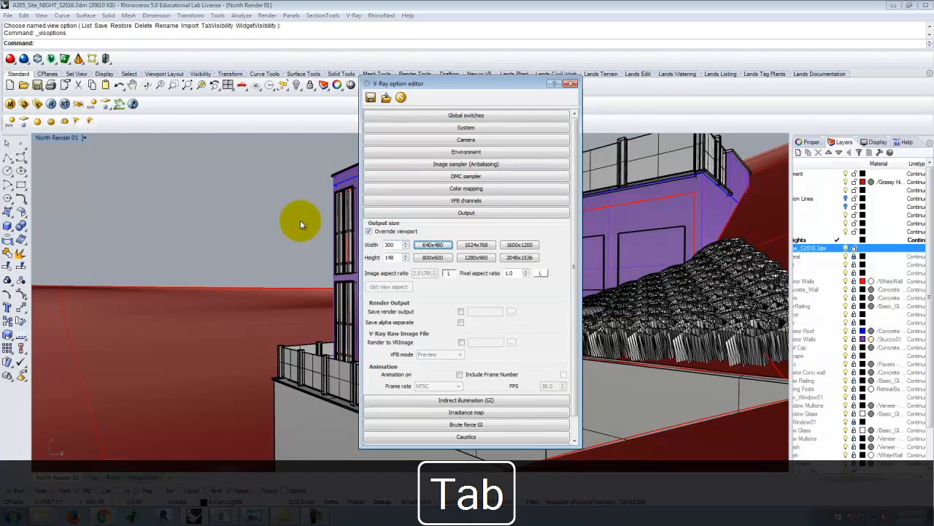
click(575, 86)
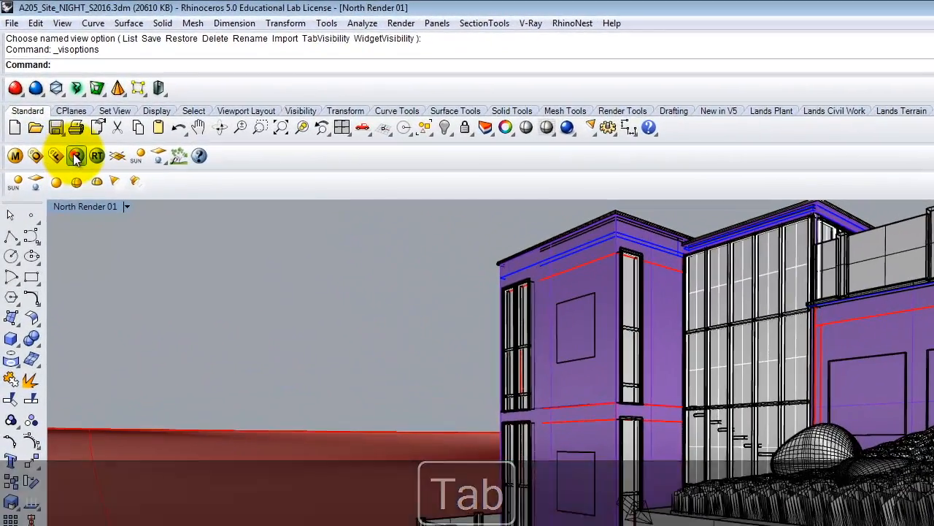
click(50, 104)
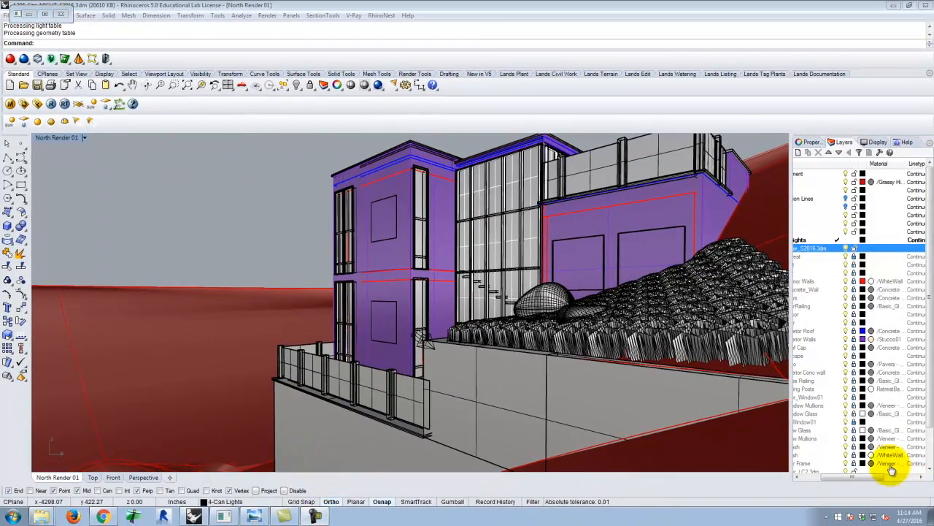
Collapse the RetreatBase_S2016.3dm layers and check which layer a bunchgrass mesh on the hillside belongs to.
drag(839, 478, 823, 476)
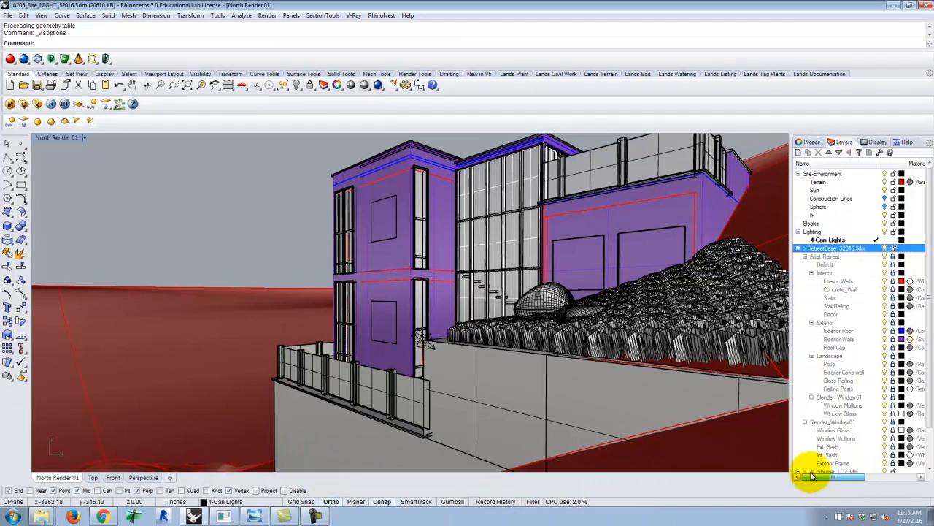
click(799, 249)
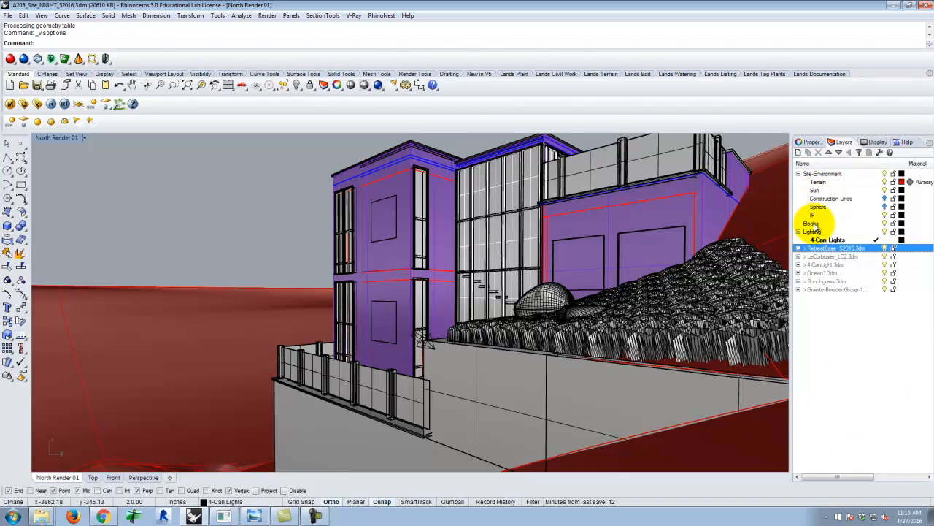
click(707, 314)
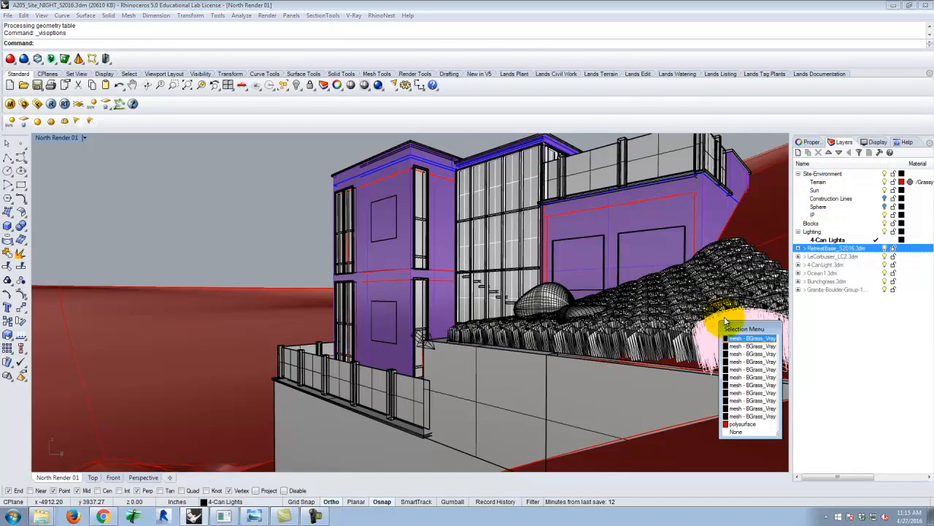
click(752, 338)
click(809, 142)
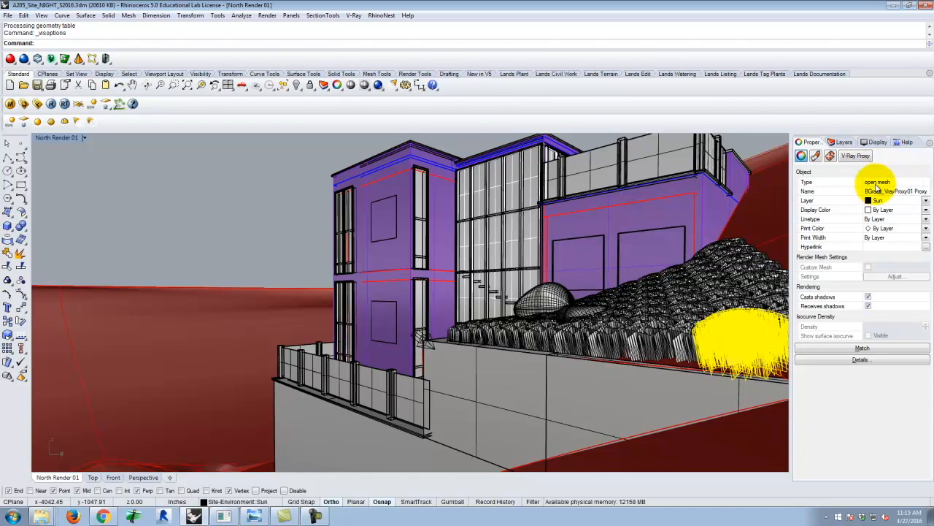
Select all objects on the Sun layer except the directional light.
click(832, 141)
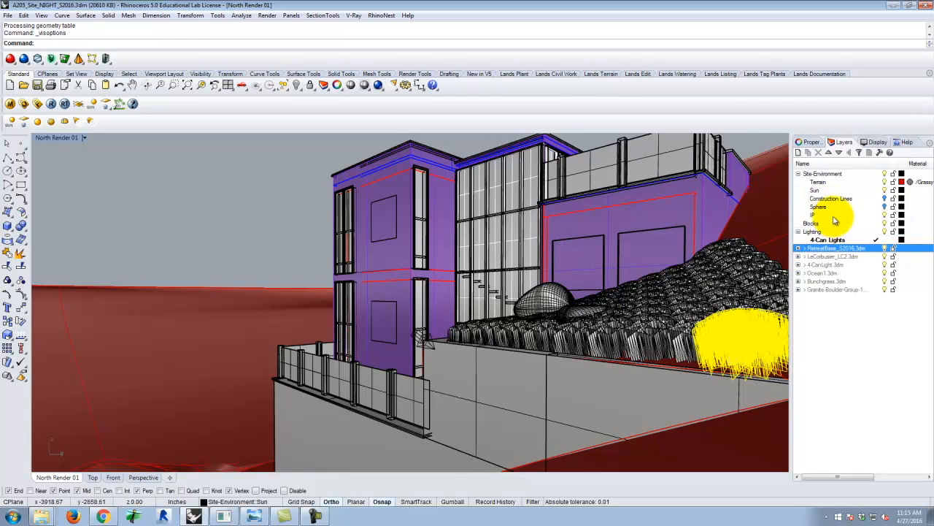
click(840, 190)
right_click(840, 191)
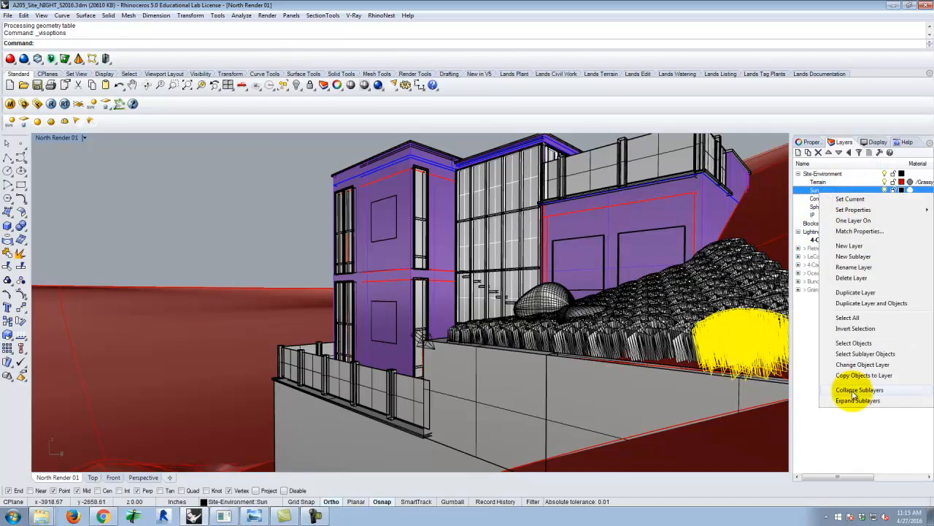
click(858, 343)
click(425, 339)
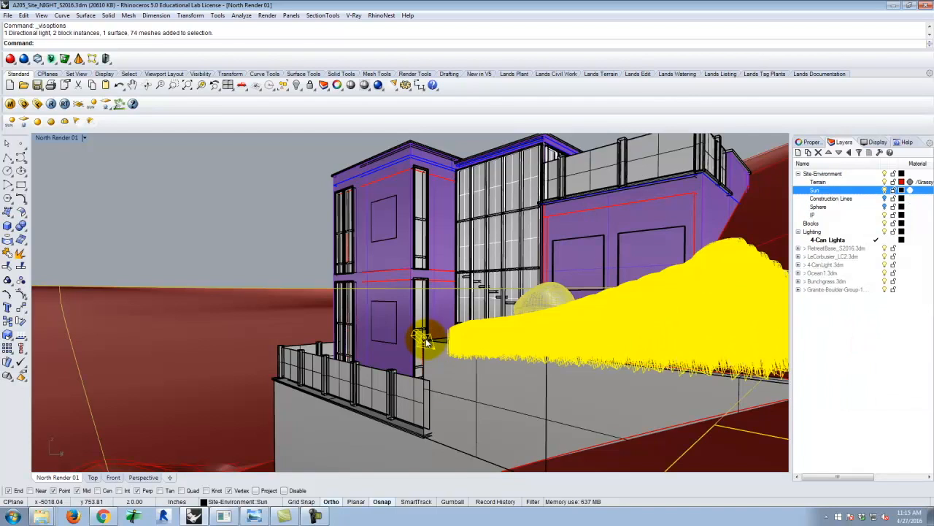
ctrl+click(426, 341)
ctrl+click(422, 340)
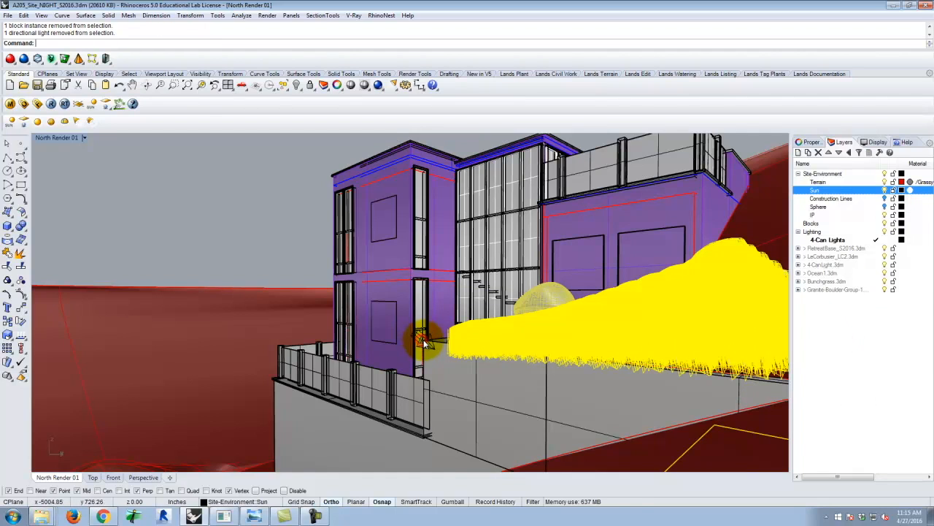
Create a new layer named Bunchgrass.
click(812, 175)
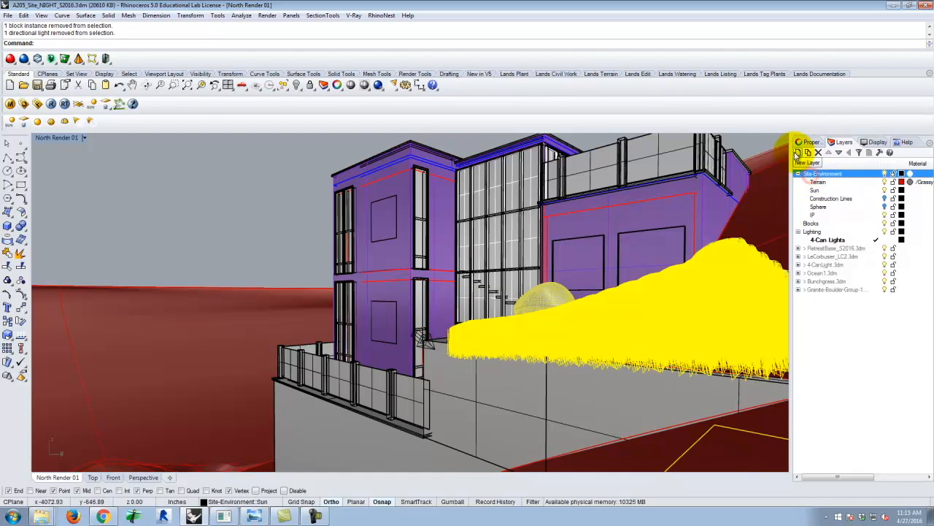
click(808, 152)
text(Bunchgrass)
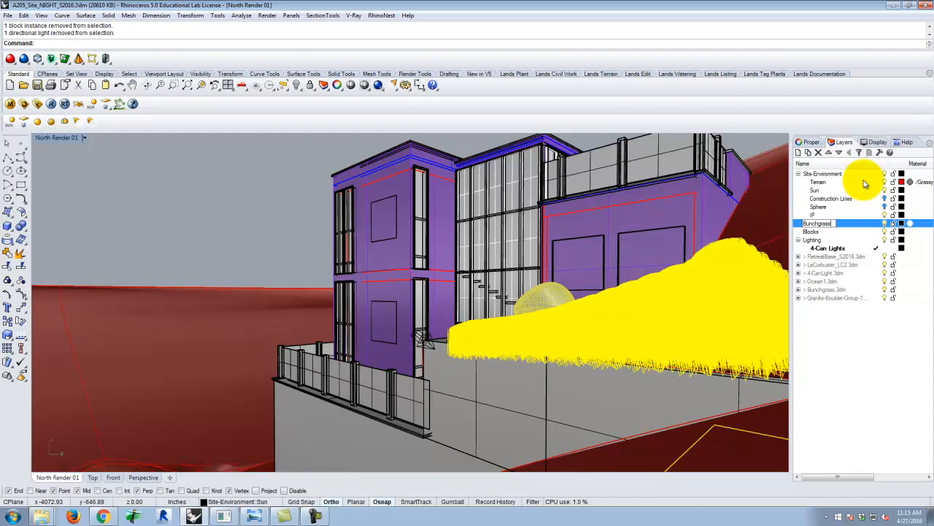
key(Return)
Move the selected grass and boulder objects to the Bunchgrass layer and turn that layer off.
right_click(816, 223)
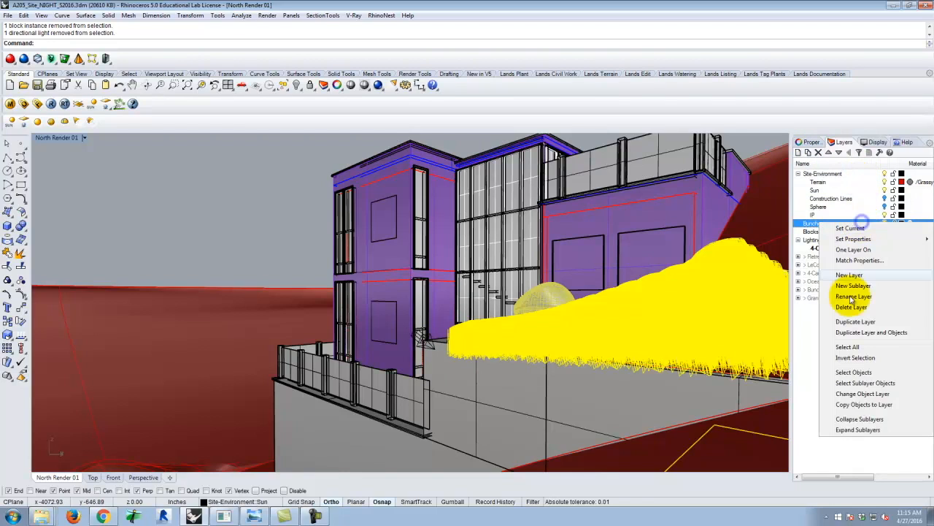
click(850, 393)
click(884, 223)
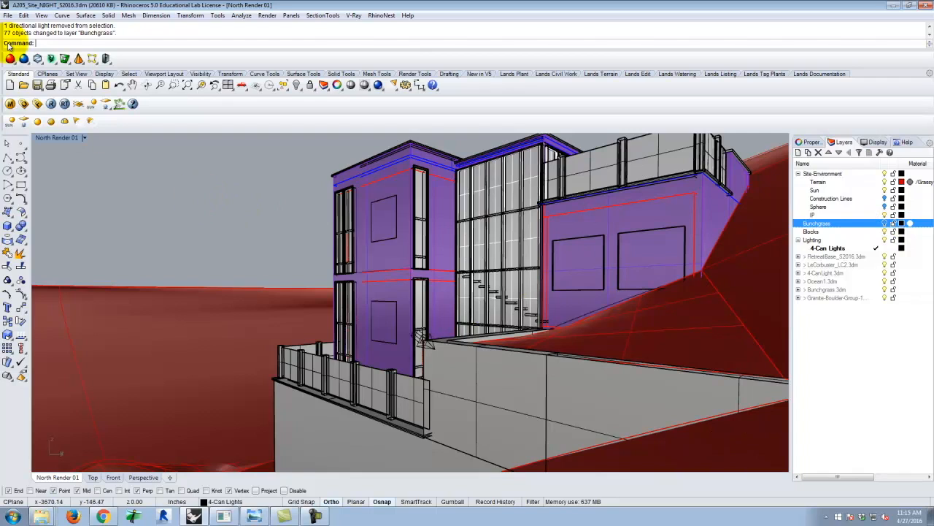
Test-render the North Render 01 view with V-Ray and inspect the image at 400% in the enlarged frame buffer.
click(51, 103)
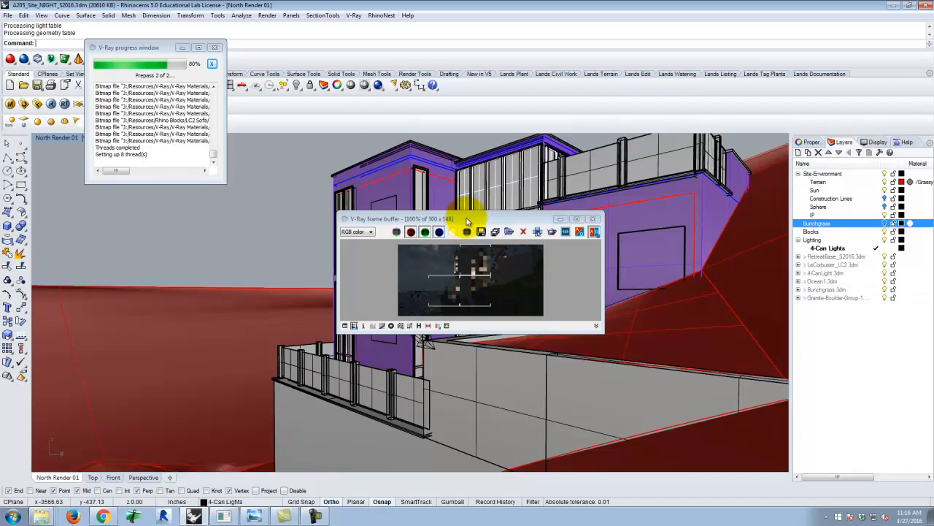
drag(469, 222, 384, 106)
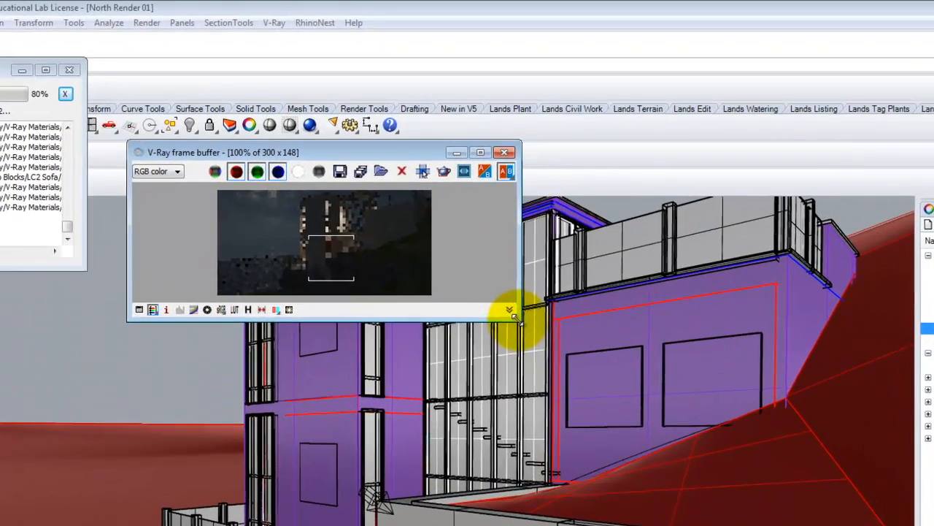
drag(519, 215, 735, 392)
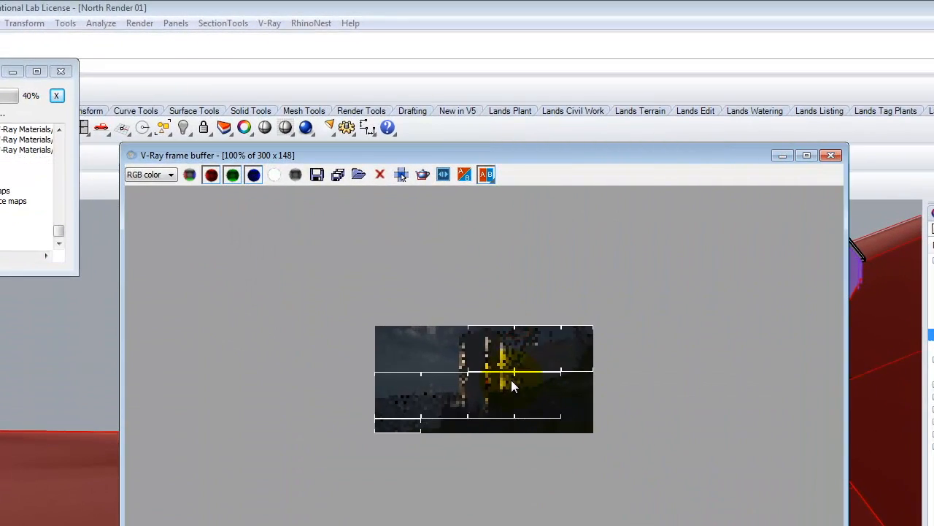
scroll(511, 379, up, 1)
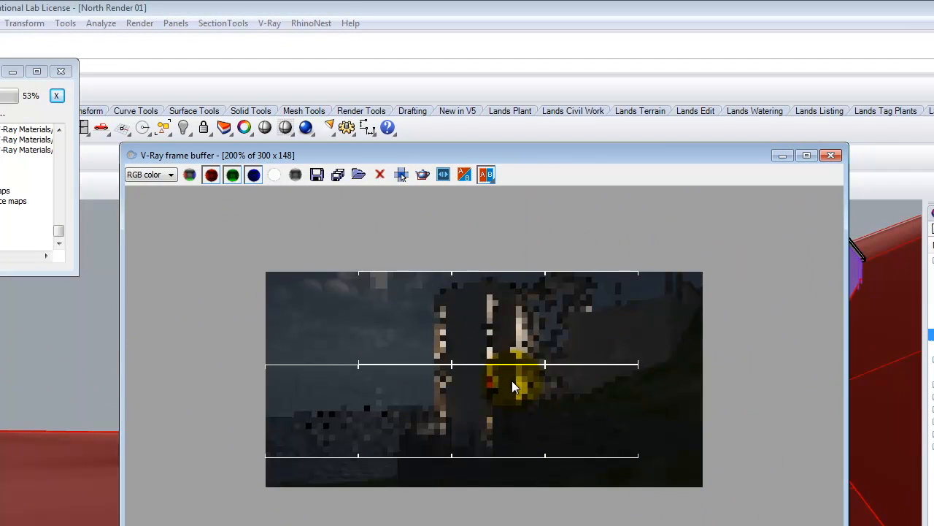
scroll(512, 381, up, 1)
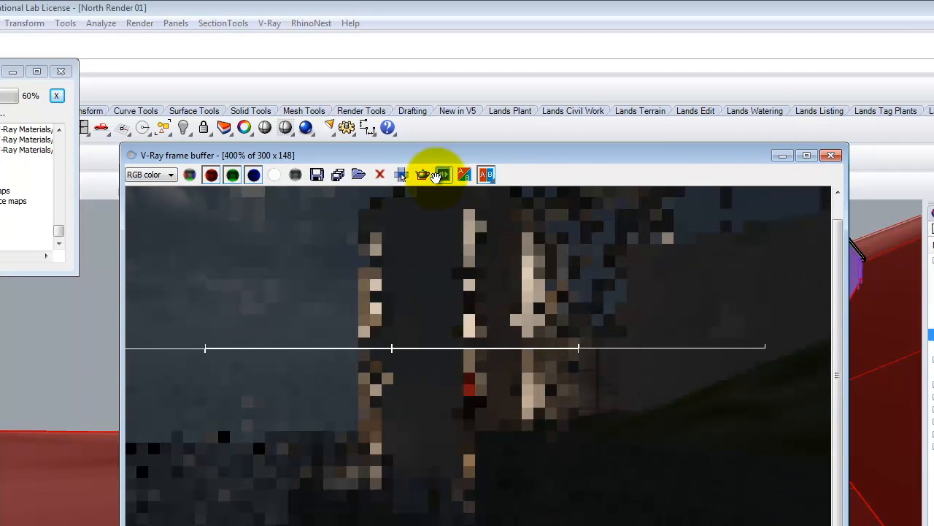
drag(419, 157, 301, 93)
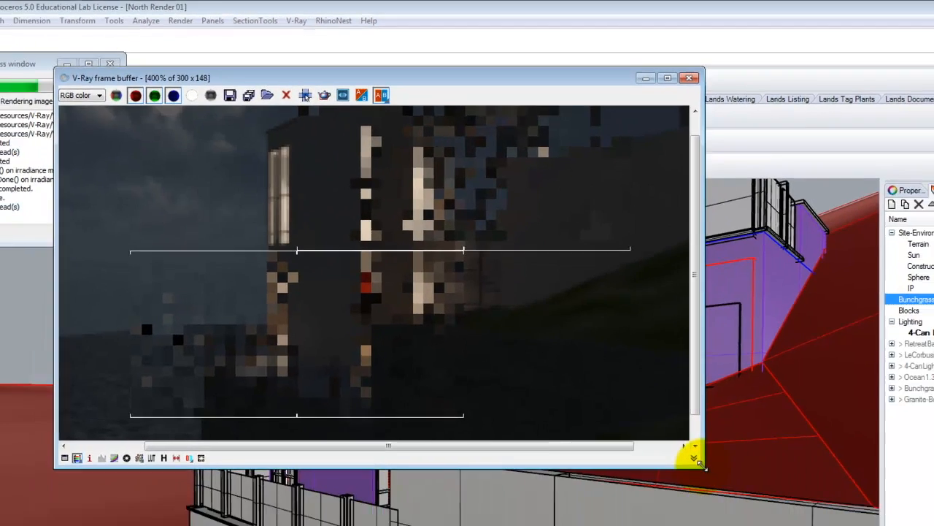
drag(700, 464, 809, 440)
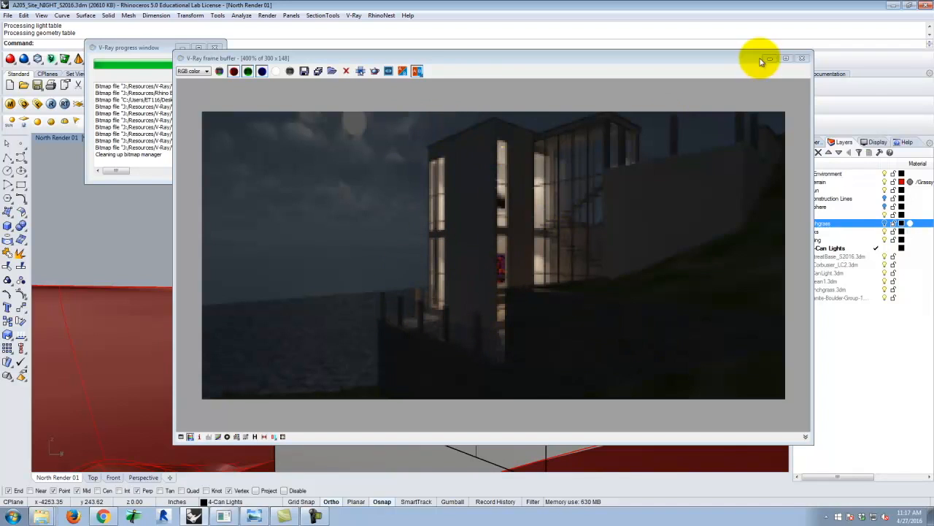
click(805, 59)
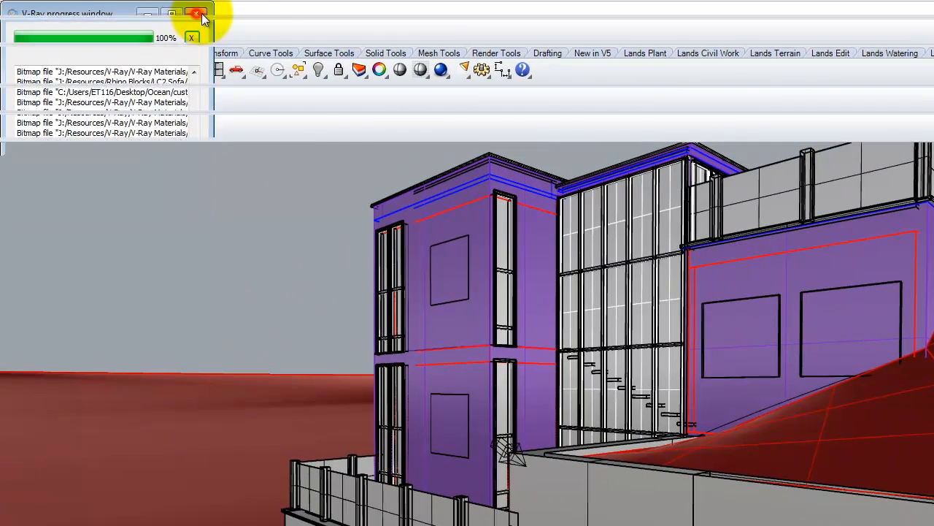
Start a rectangular light at the outer underside corner of the terrace slab and run it about 268 in along the long railing side.
click(197, 15)
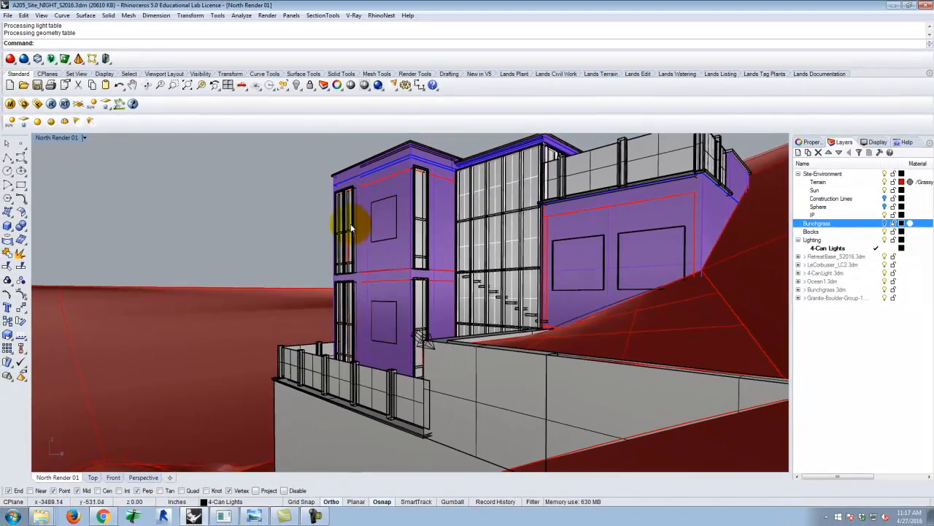
scroll(372, 328, down, 4)
right_drag(327, 360, 362, 164)
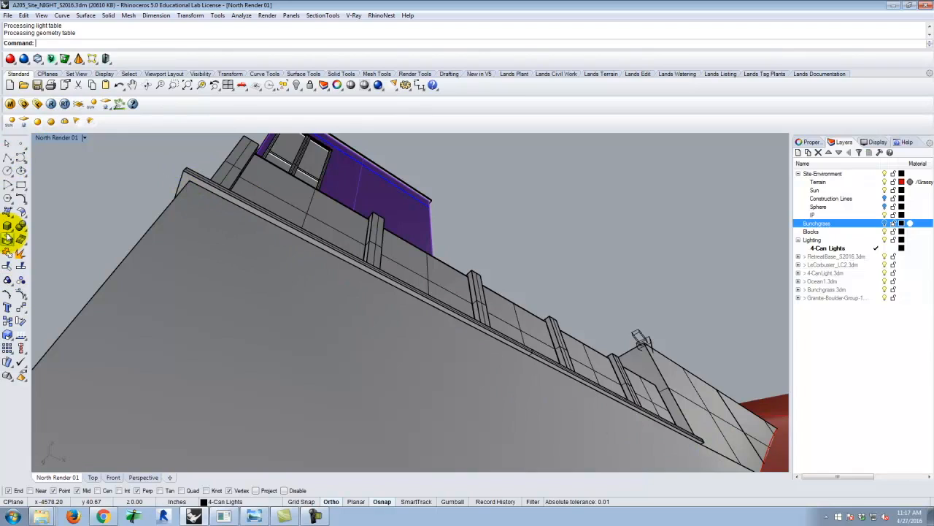
click(44, 124)
click(184, 170)
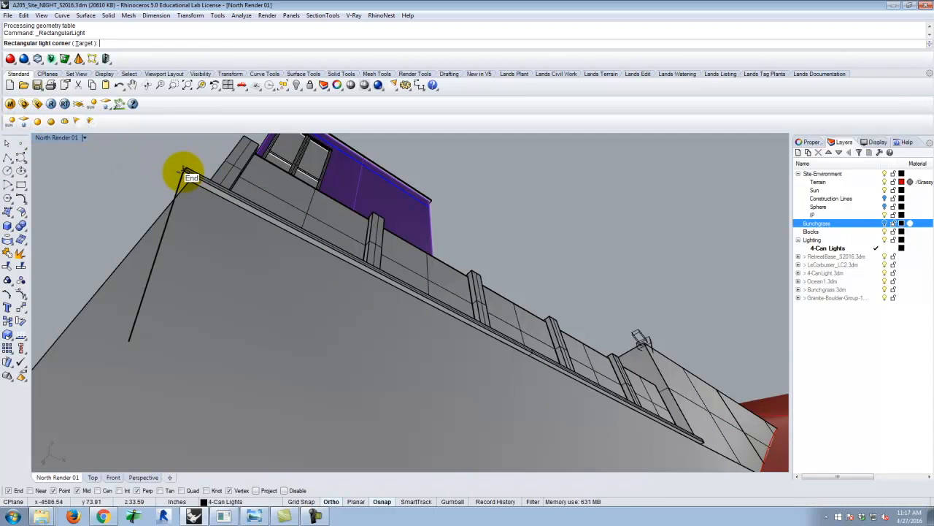
scroll(164, 164, down, 5)
scroll(375, 240, up, 5)
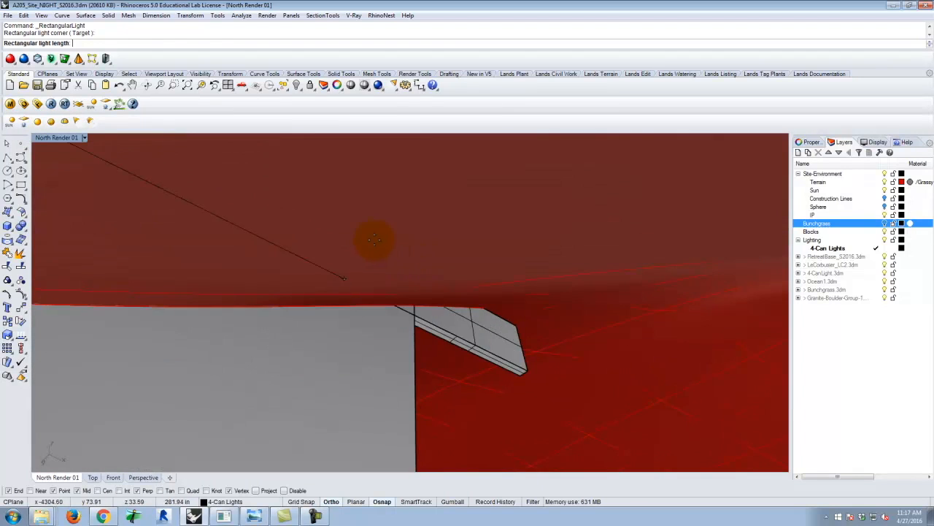
scroll(200, 376, up, 2)
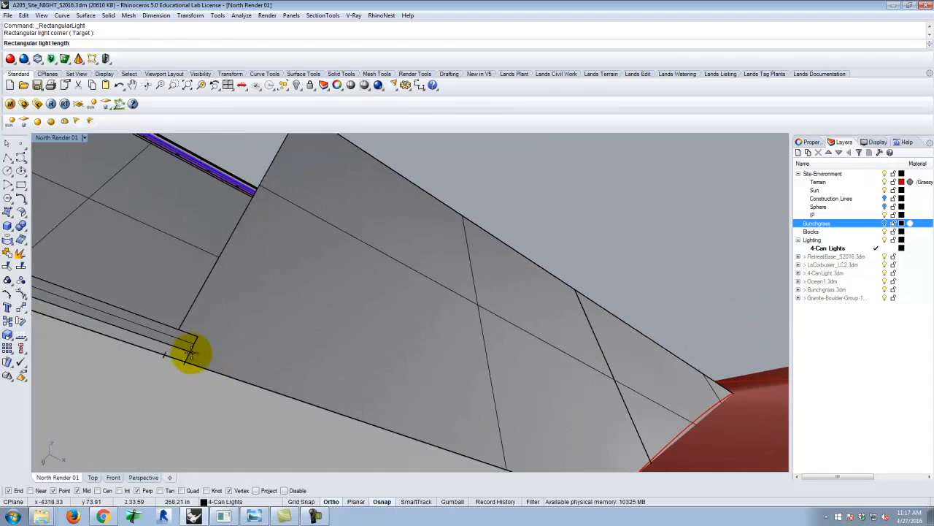
click(189, 354)
Finish the rectangular light by extending its width from the slab's outer edge to the top corner of the retaining wall.
scroll(403, 343, down, 5)
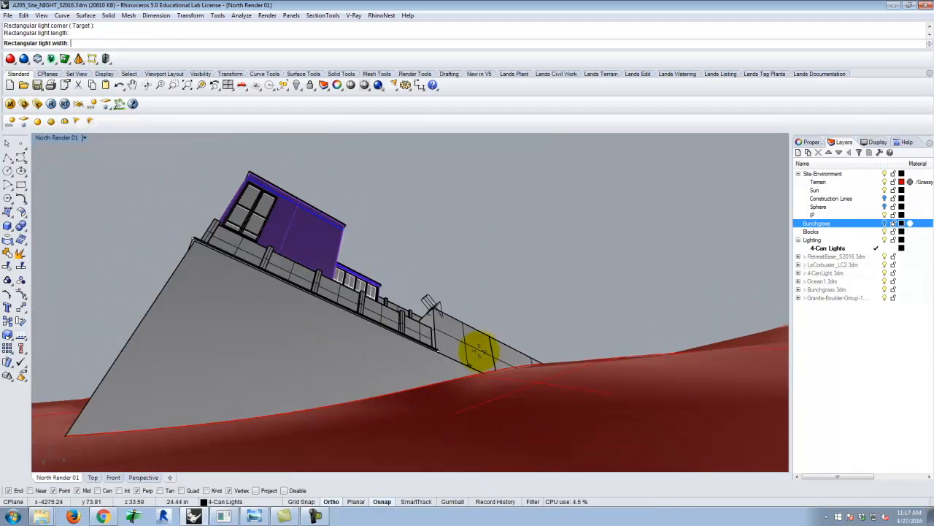
scroll(196, 241, up, 5)
scroll(322, 241, down, 1)
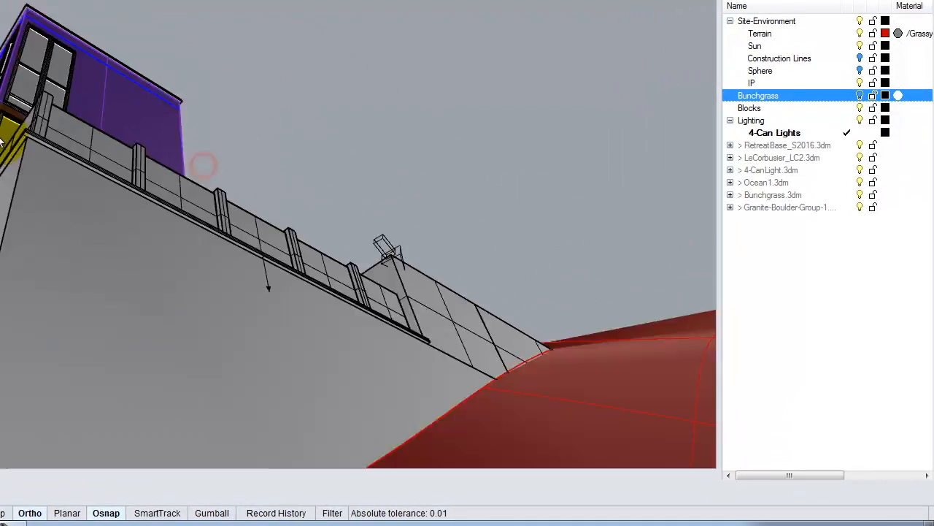
right_drag(0, 139, 233, 214)
scroll(234, 213, up, 1)
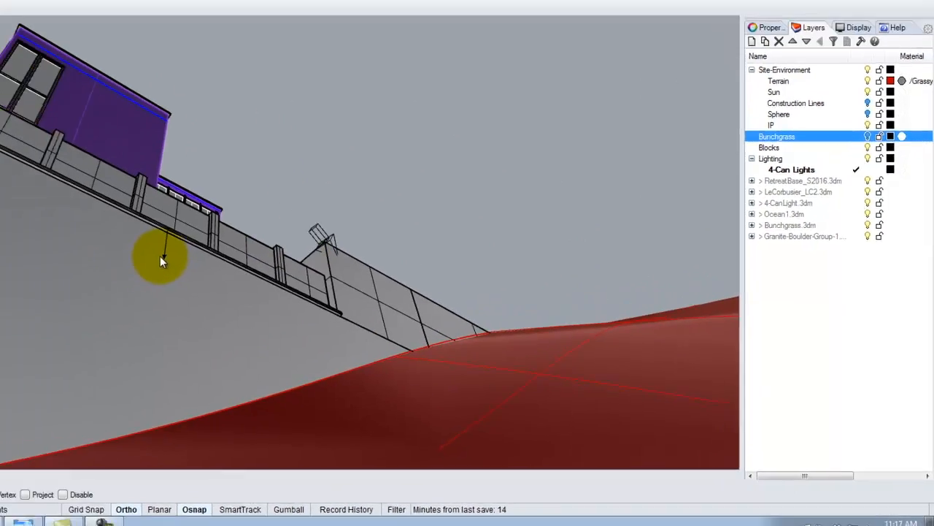
Select the new rectangular light and move it about 0.33 in straight down from the slab's underside in the Front view.
click(75, 232)
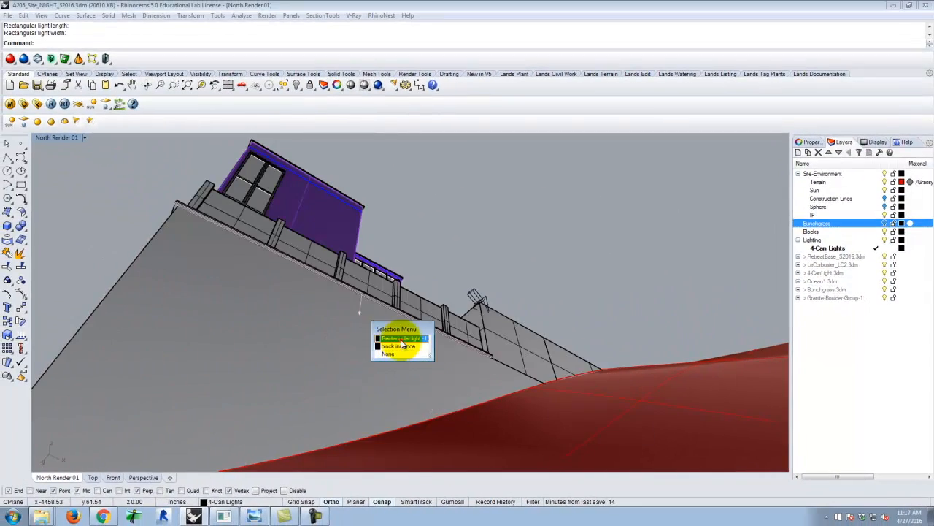
click(400, 339)
right_drag(387, 244, 276, 363)
text(move)
key(Return)
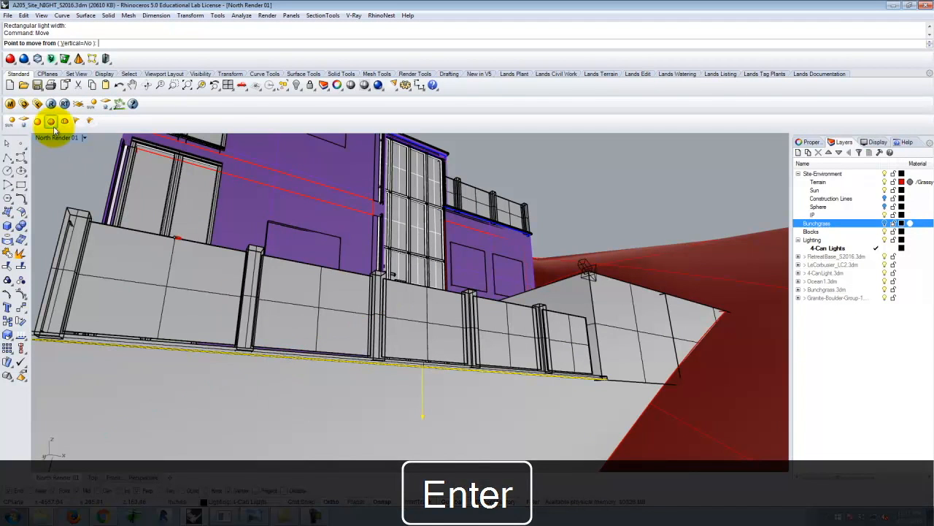
double_click(54, 138)
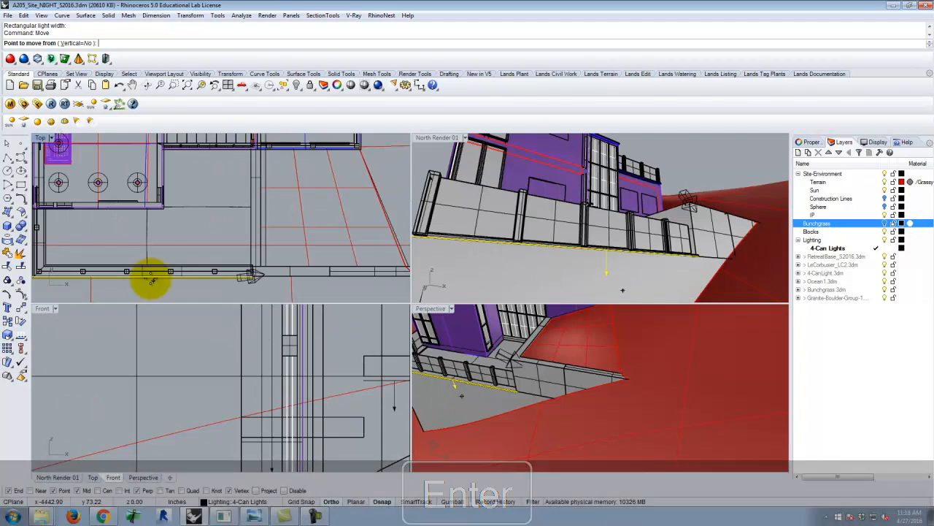
scroll(265, 351, down, 12)
scroll(194, 395, up, 6)
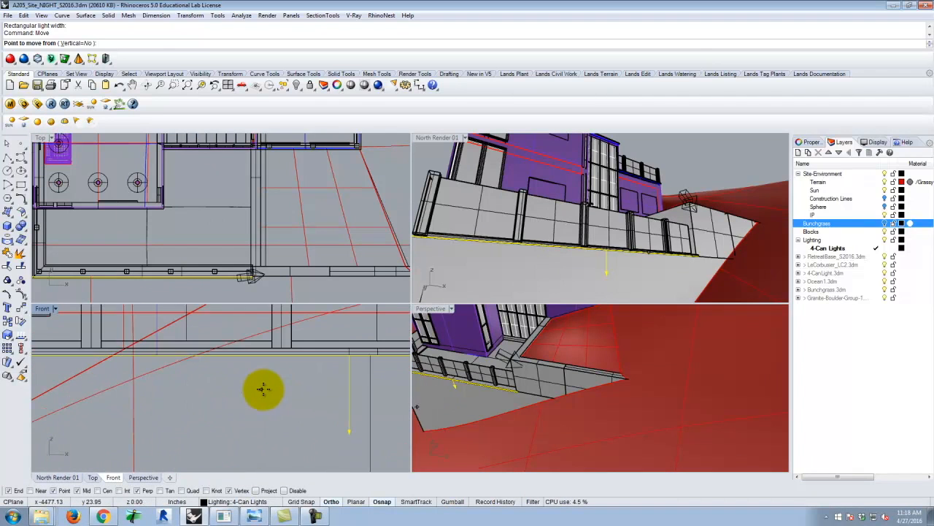
scroll(314, 369, up, 3)
click(328, 384)
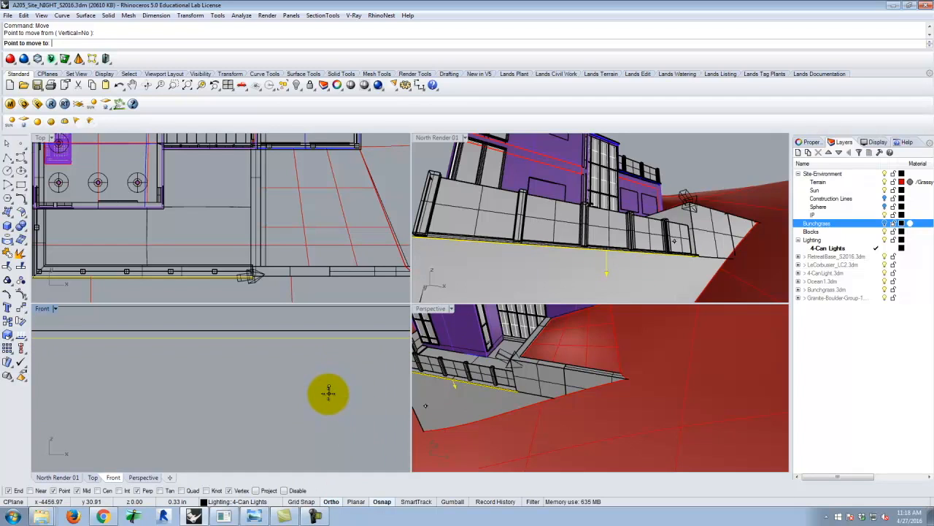
click(223, 367)
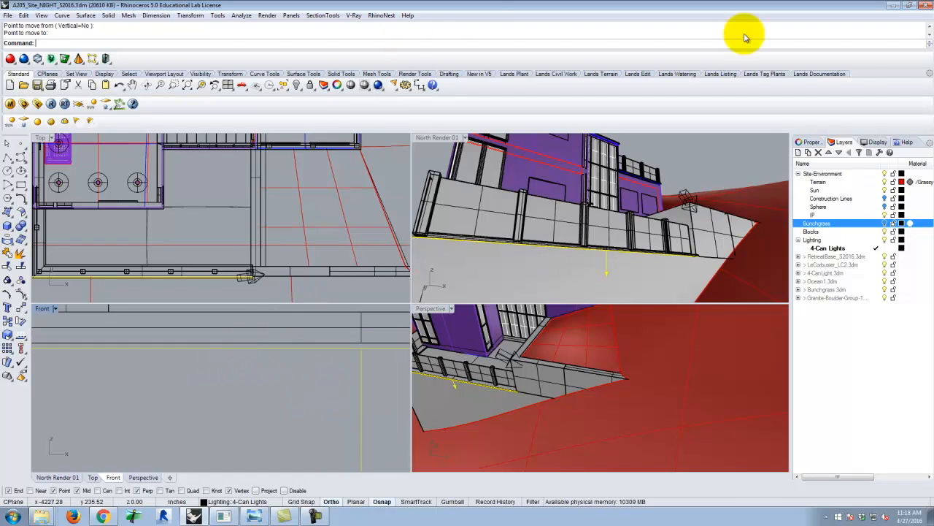
Set the selected rectangular light's color to a warm tone with green 214 and blue 170.
click(809, 143)
click(830, 155)
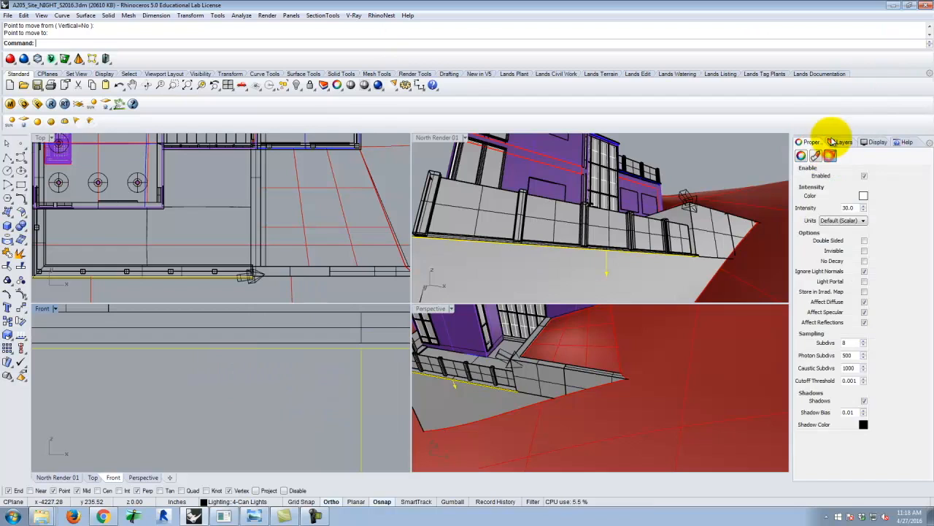
click(863, 196)
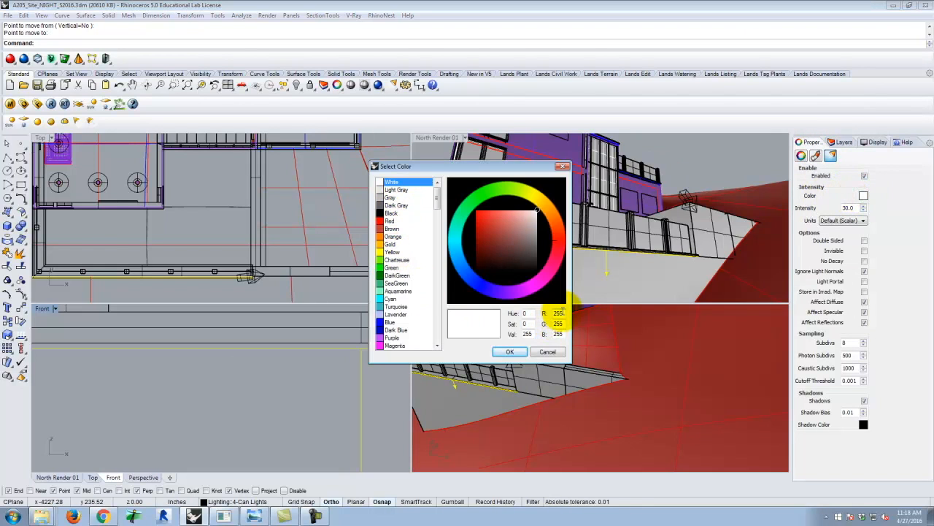
double_click(559, 324)
text(214)
key(Tab)
text(170)
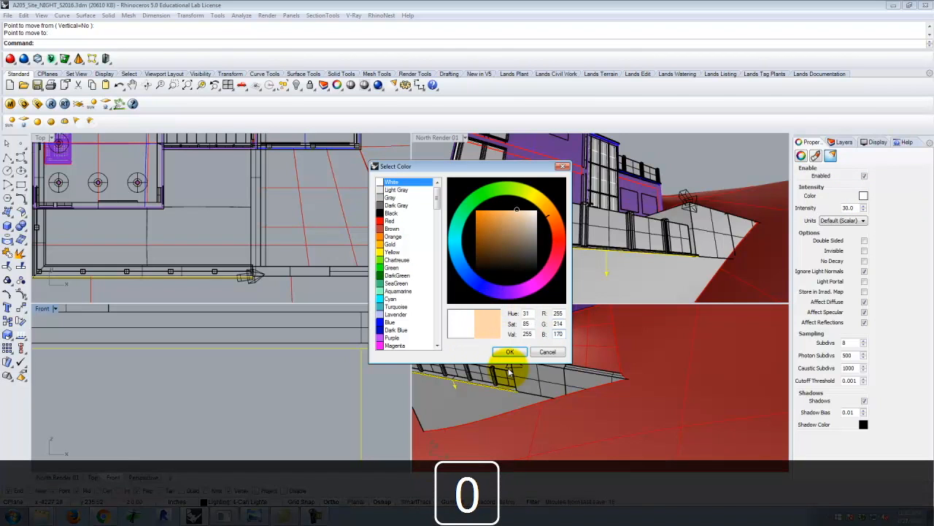
click(514, 352)
Set the light's units to Radiant power (W) with an intensity of 60, and make the light invisible.
click(846, 220)
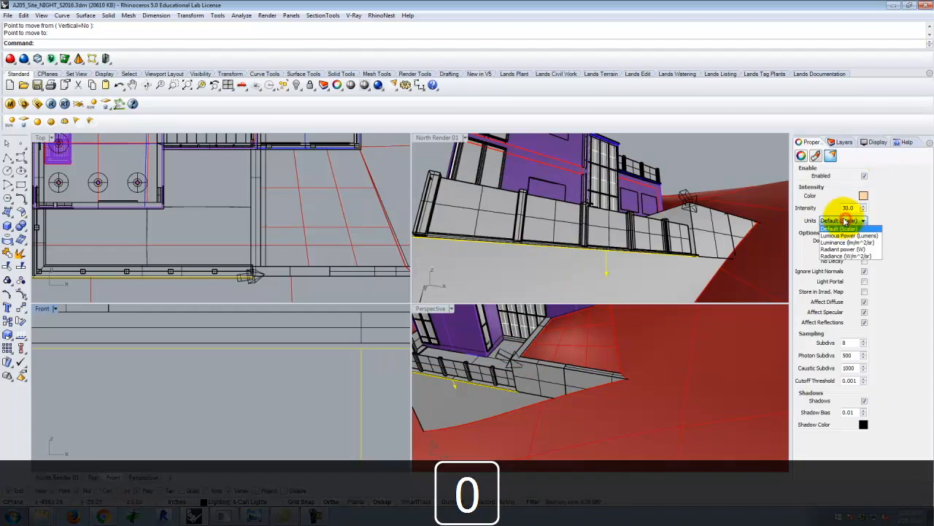
click(855, 250)
drag(856, 209, 797, 196)
text(60)
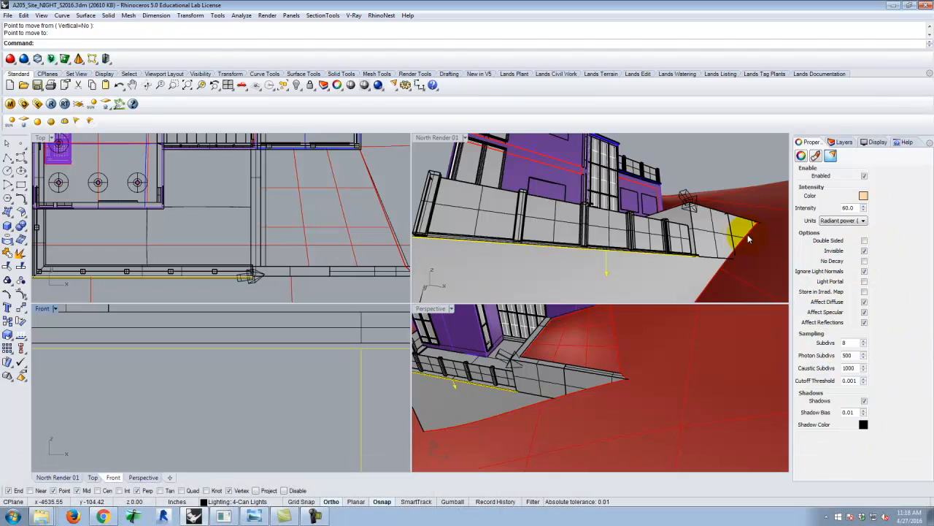
Start a second rectangular light at the first light's inner corner and run it about 83 in along the terrace's short side to the house.
click(709, 161)
scroll(419, 247, down, 4)
right_drag(437, 243, 647, 176)
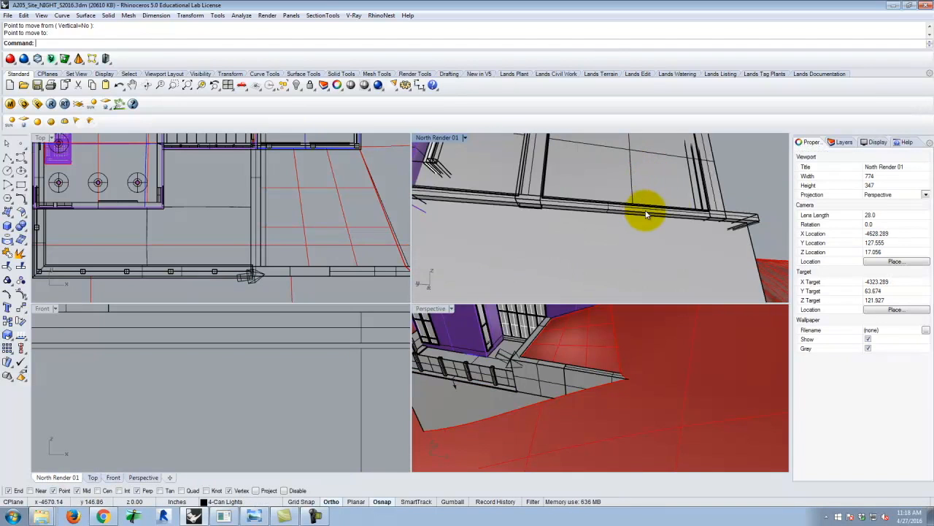
shift+right_drag(601, 204, 457, 132)
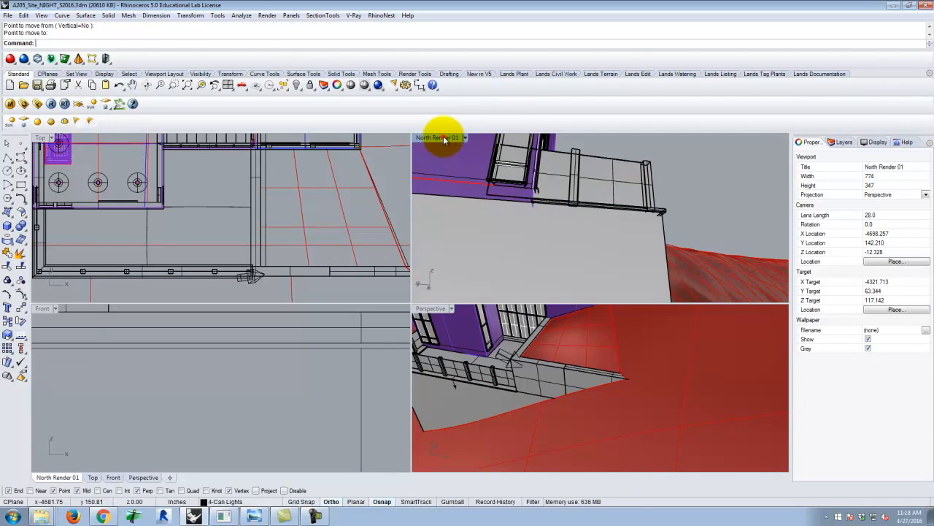
double_click(442, 137)
click(24, 122)
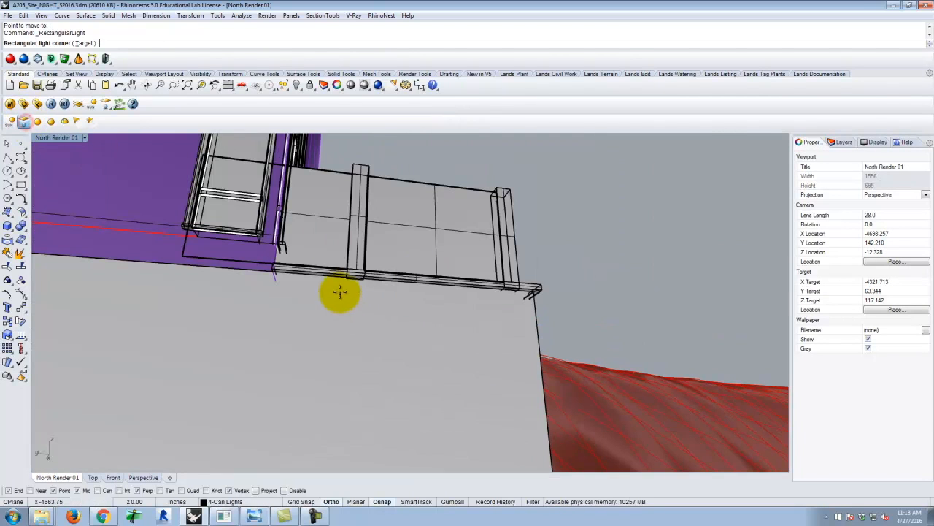
scroll(328, 285, up, 3)
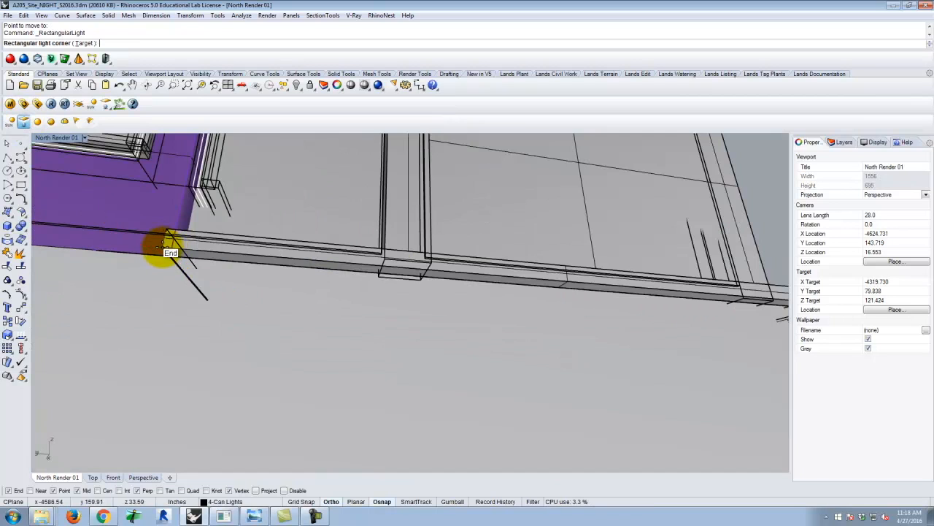
scroll(168, 248, down, 2)
scroll(444, 268, up, 2)
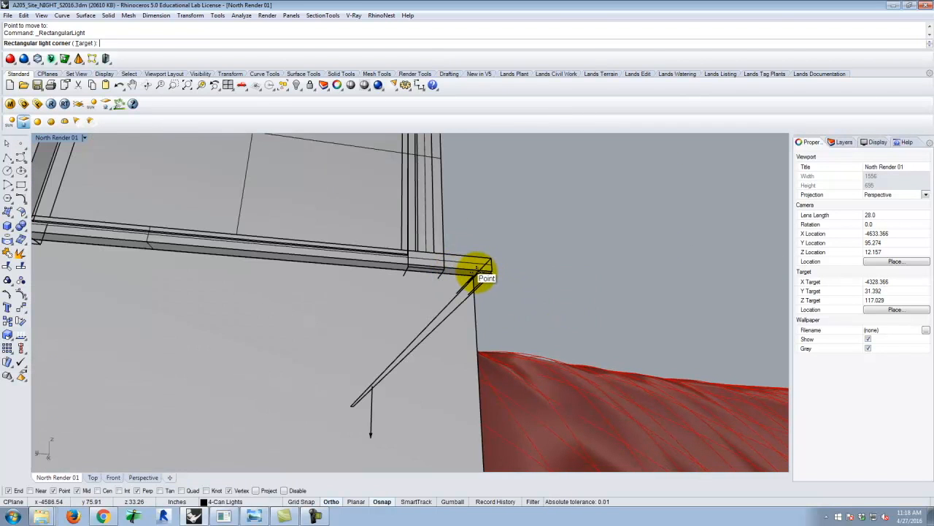
click(477, 272)
scroll(592, 283, down, 3)
scroll(514, 282, up, 3)
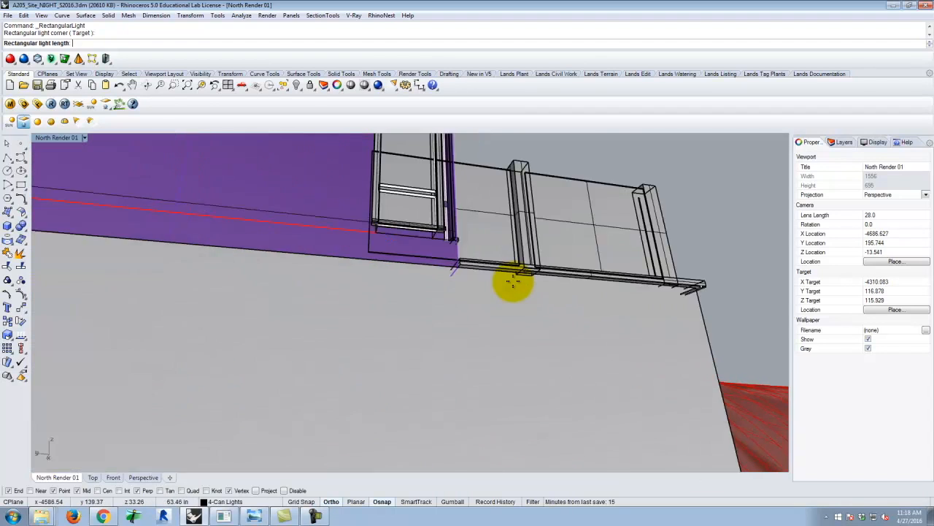
scroll(367, 234, down, 3)
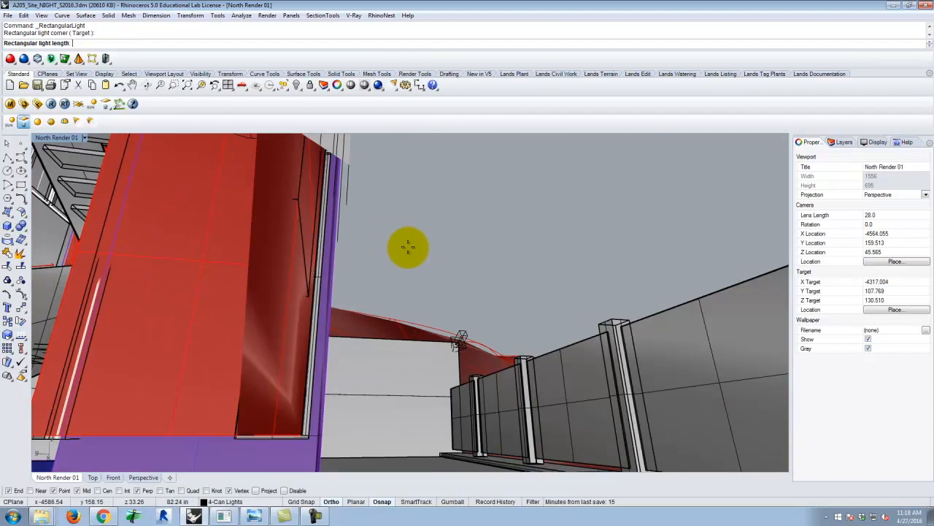
scroll(407, 249, up, 3)
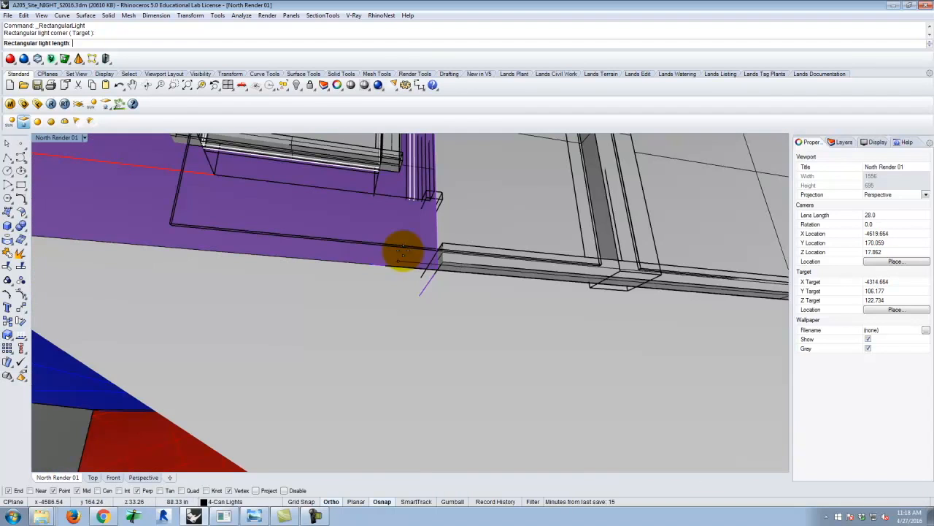
click(446, 269)
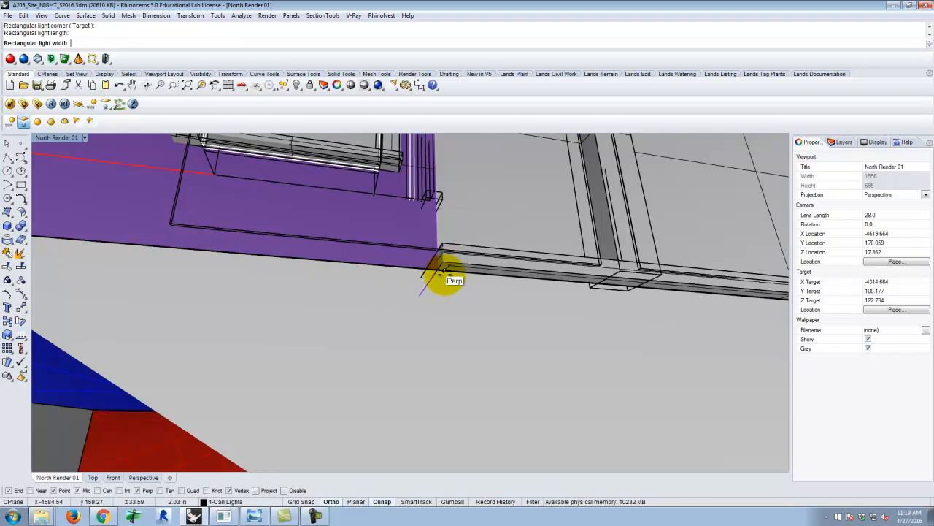
Finish the second rectangular light with a width of about 2 in, reaching the terrace slab's outer edge.
scroll(432, 280, down, 5)
scroll(485, 279, up, 7)
scroll(489, 321, up, 6)
scroll(484, 313, down, 4)
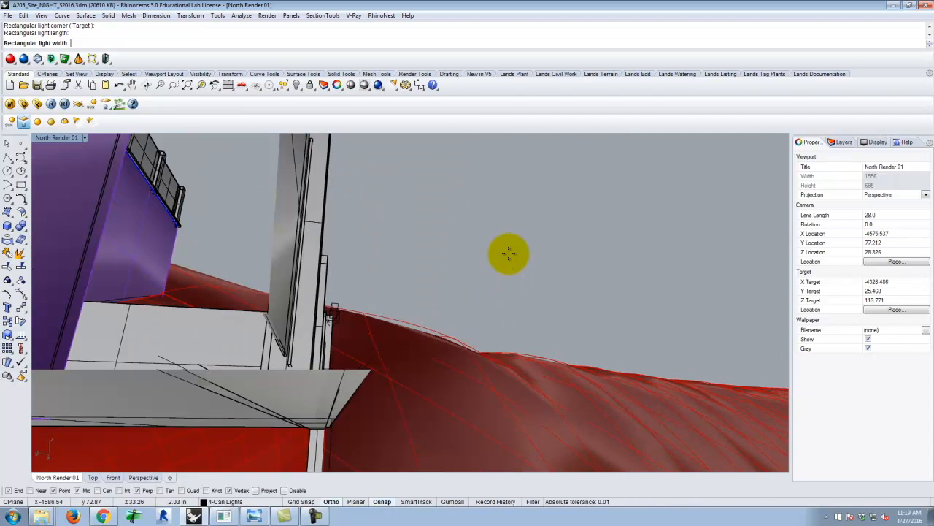
scroll(509, 253, up, 5)
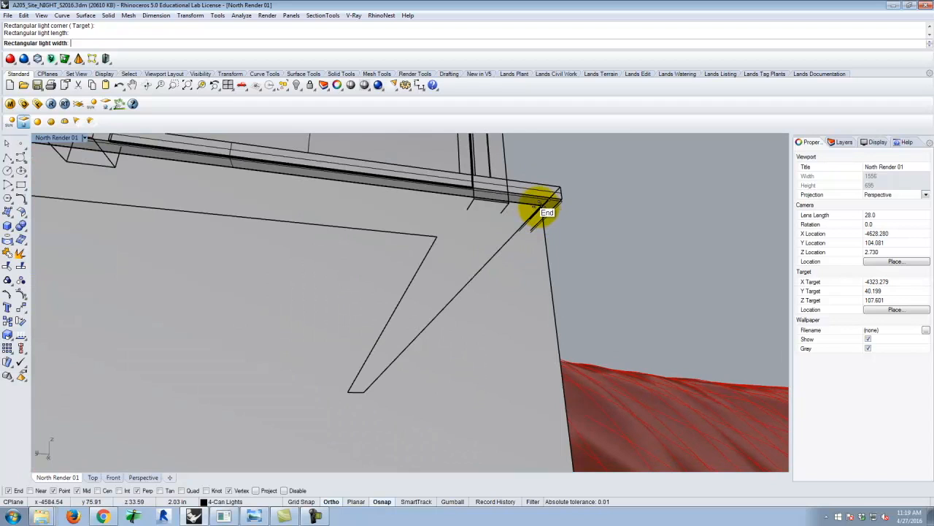
click(540, 205)
key(Escape)
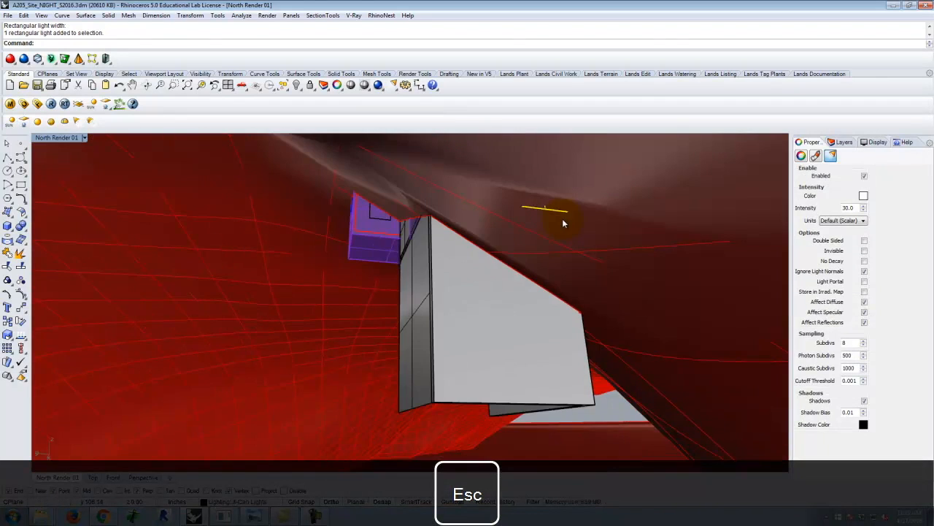
Flip the direction of the rectangular light on the terrace's short side so it shines downward.
scroll(545, 217, up, 5)
right_drag(567, 207, 486, 251)
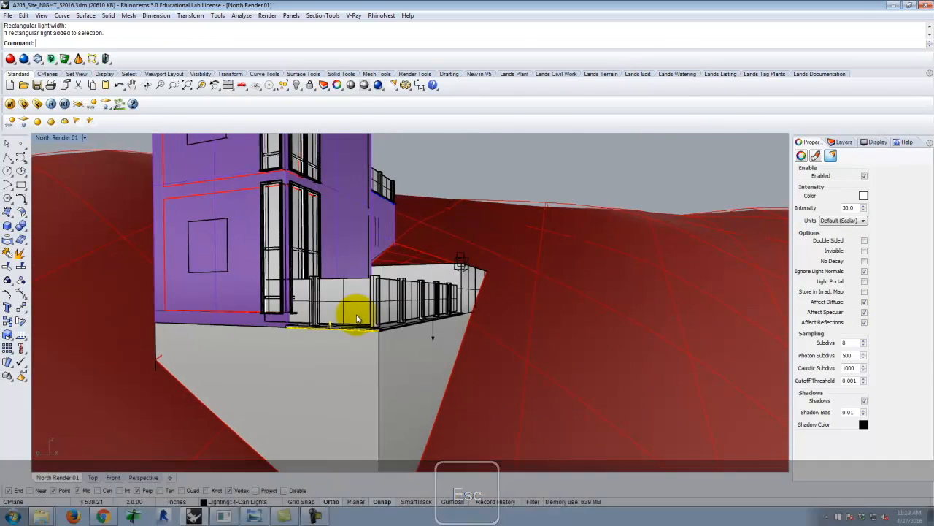
scroll(342, 326, up, 8)
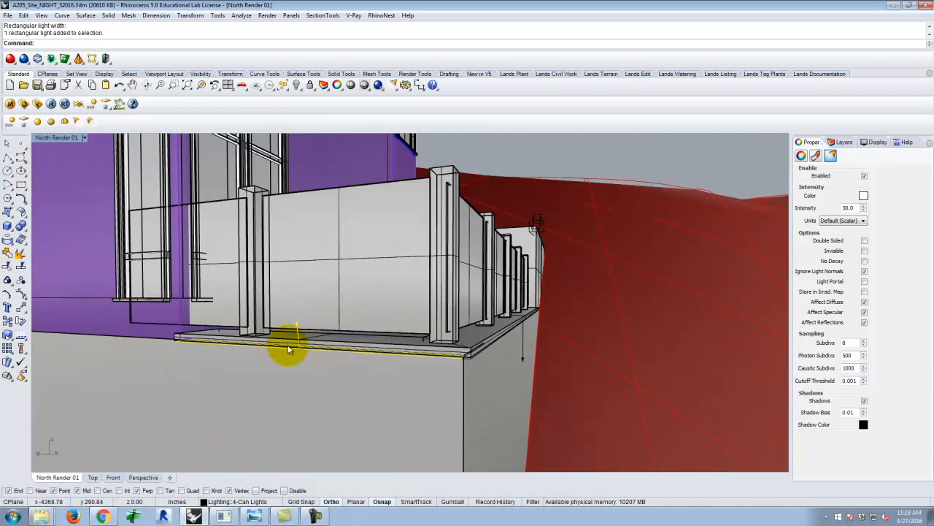
text(flip)
key(Return)
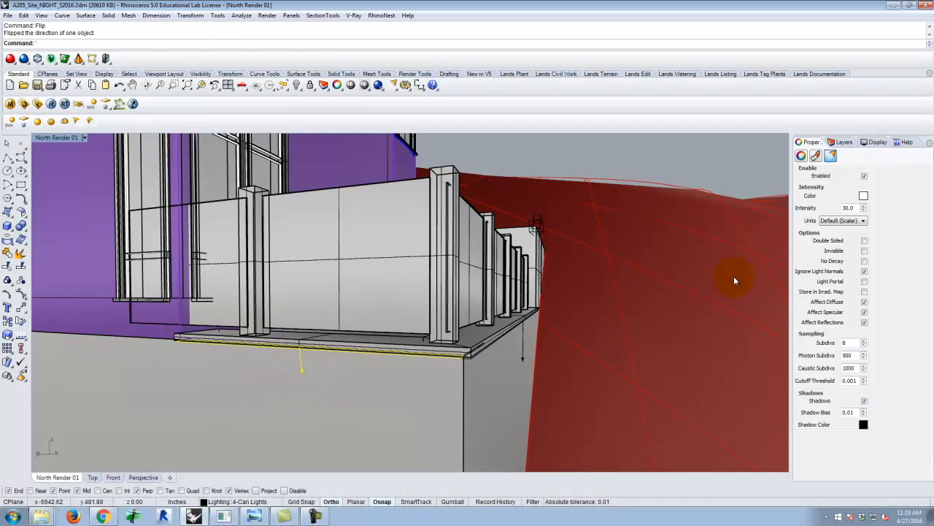
Set the colour of the rectangular light on the terrace's short side to a warm tone with green 214 and blue 170.
click(864, 196)
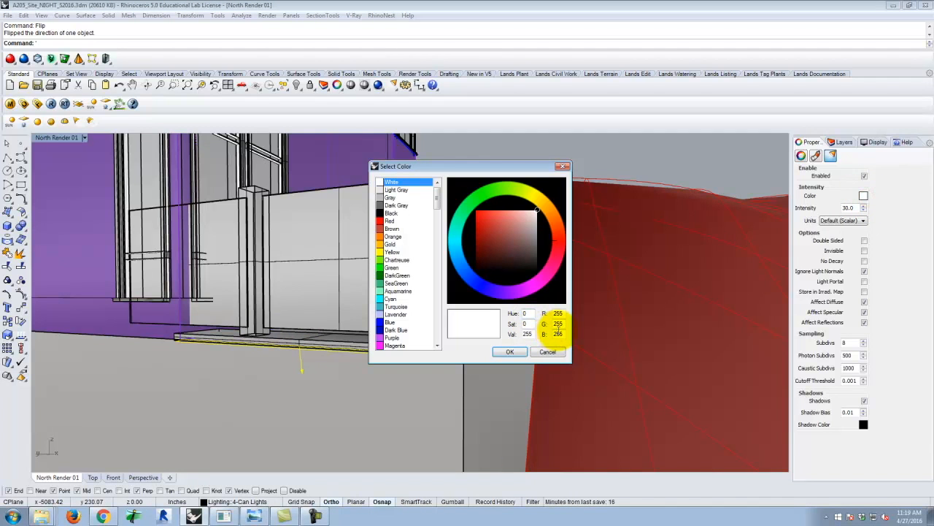
double_click(559, 323)
text(214)
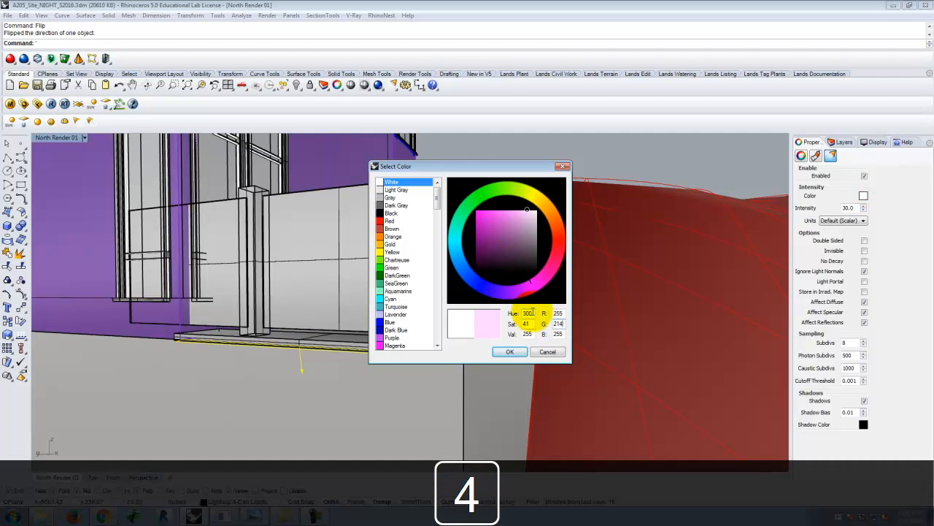
key(Tab)
text(170)
click(510, 353)
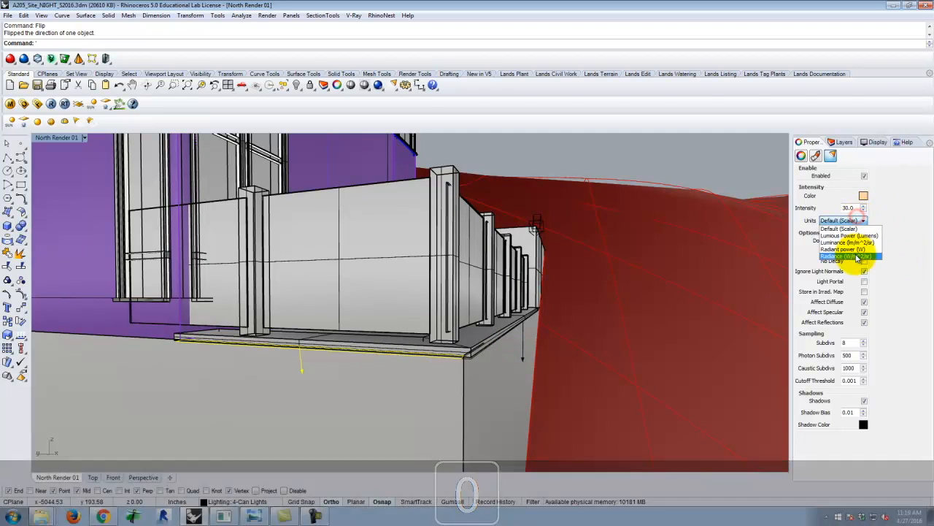
Set the short-side light's units to Radiant power (W) with an intensity of 30, and make the light invisible.
click(839, 243)
click(850, 208)
text(6)
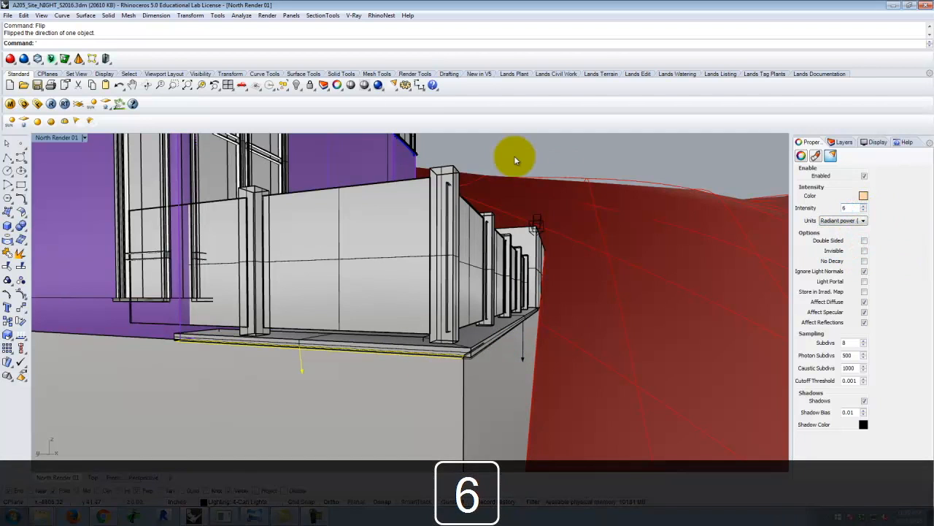
key(BackSpace)
text(30)
click(863, 250)
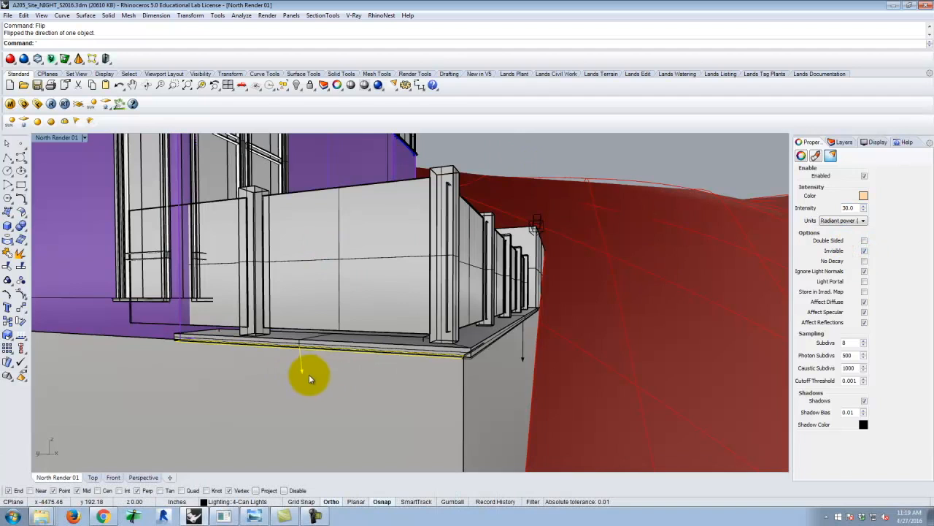
click(528, 148)
scroll(426, 327, down, 6)
right_drag(506, 338, 402, 287)
scroll(402, 286, down, 6)
scroll(431, 335, up, 4)
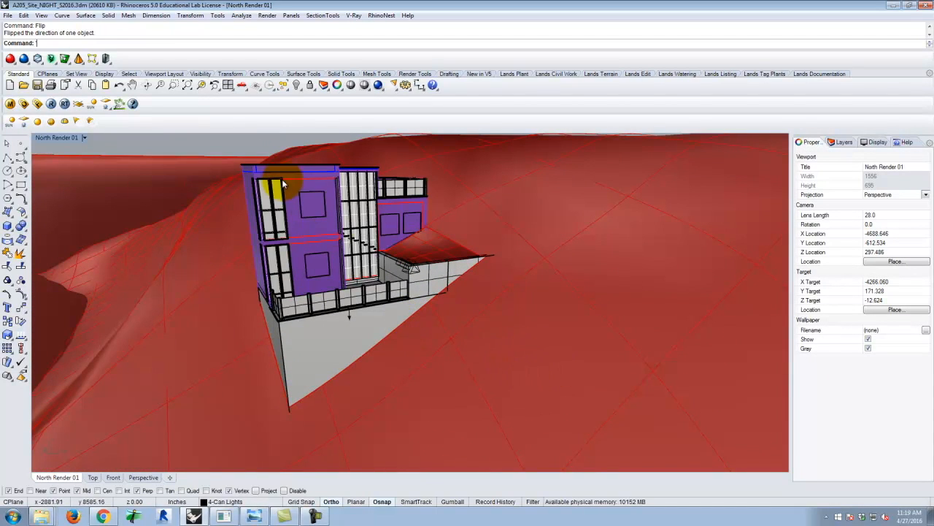
click(79, 124)
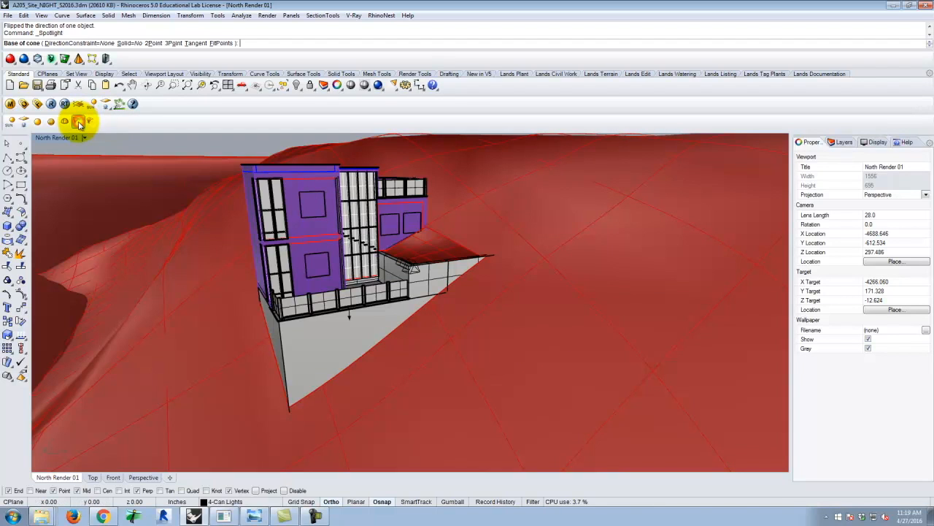
scroll(416, 314, up, 3)
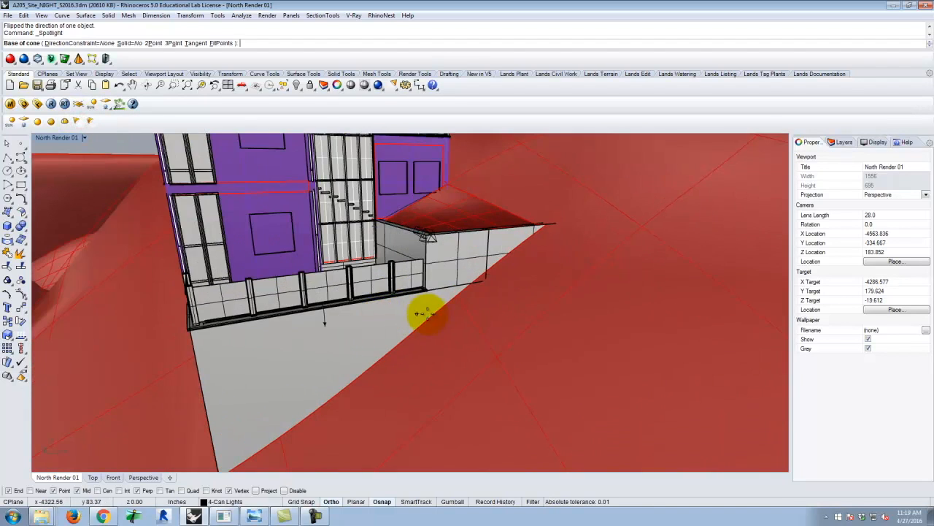
scroll(514, 425, down, 5)
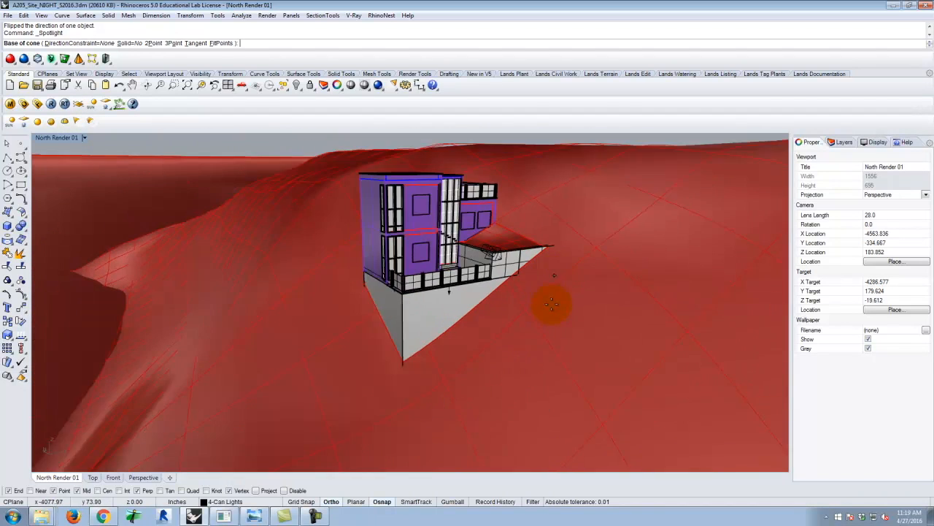
scroll(491, 362, up, 2)
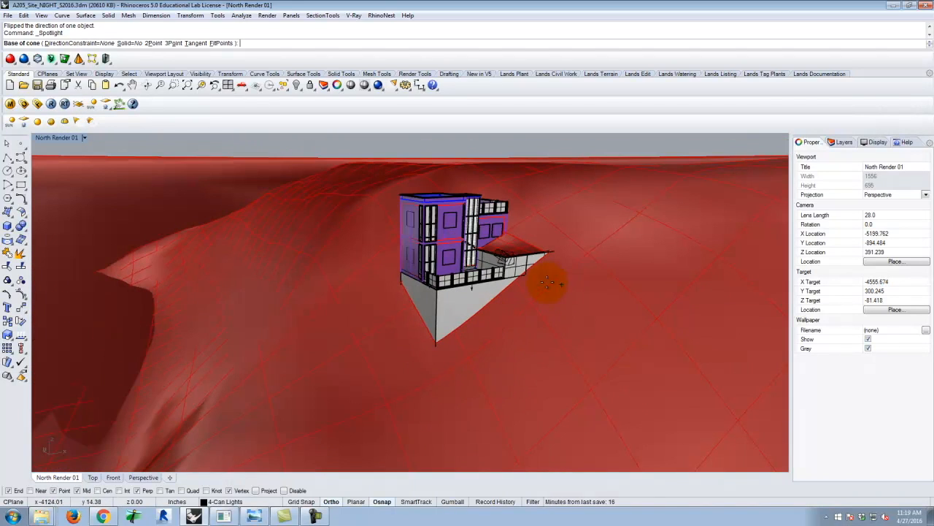
click(7, 159)
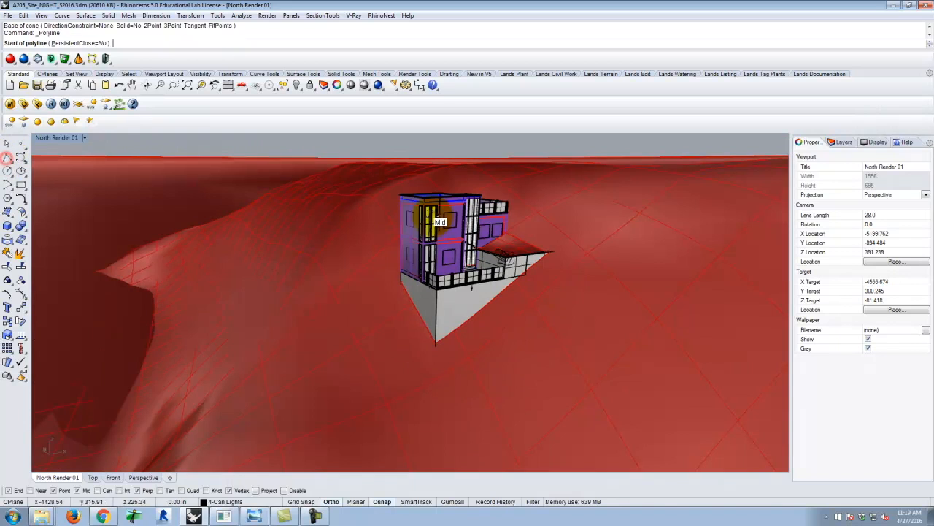
scroll(449, 191, up, 5)
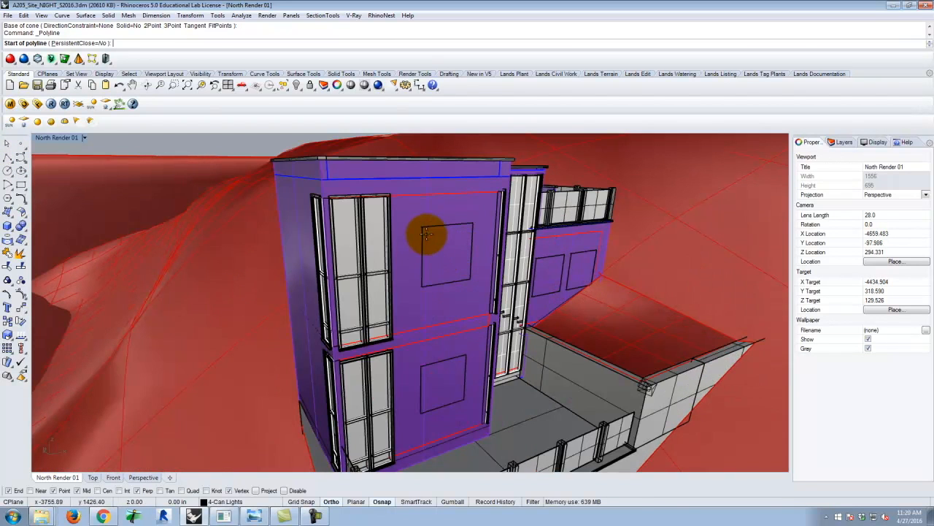
click(424, 231)
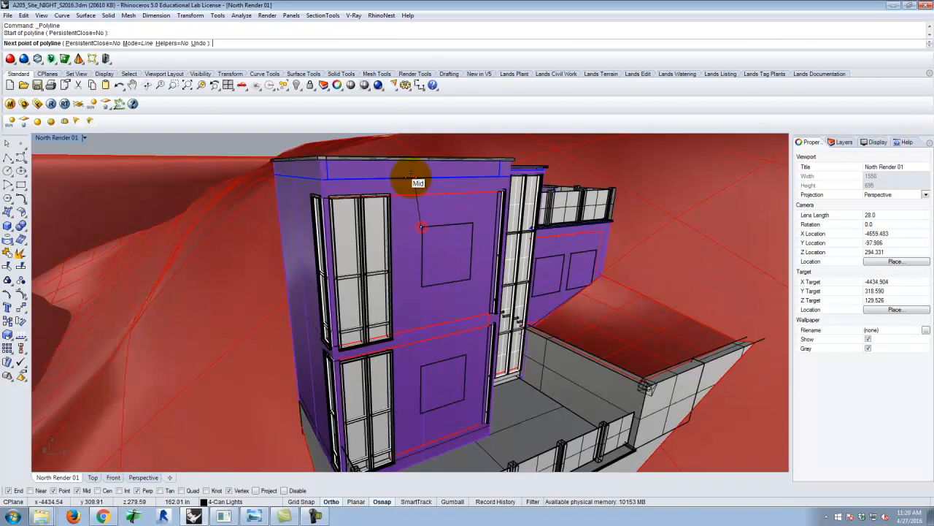
scroll(521, 282, down, 5)
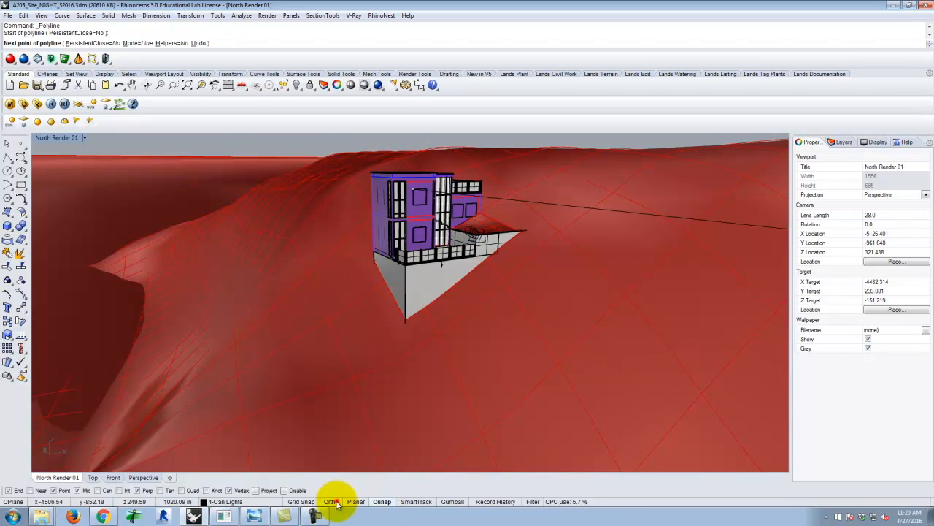
scroll(219, 256, down, 3)
key(Escape)
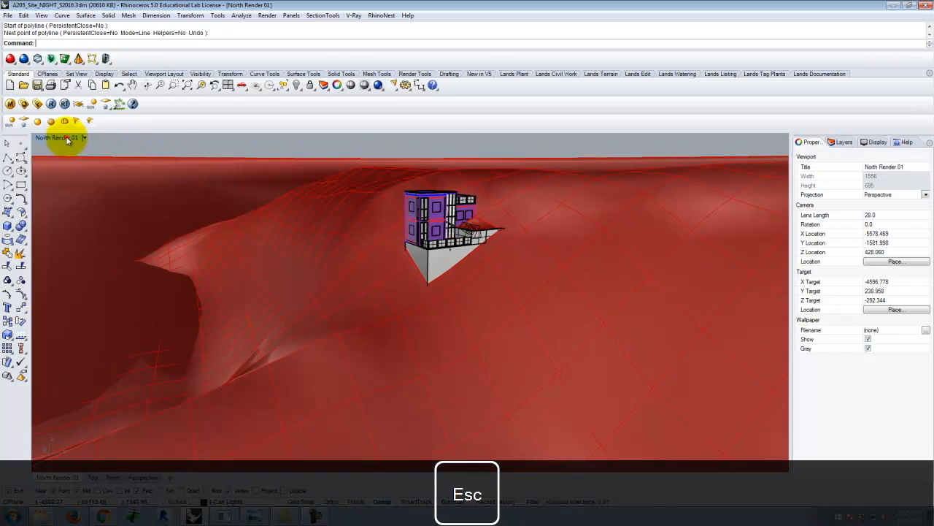
Return to the four-viewport layout and frame the house with the terrain in front of it in the Top view.
double_click(66, 138)
scroll(223, 261, down, 4)
scroll(277, 196, down, 2)
click(8, 159)
scroll(204, 199, up, 6)
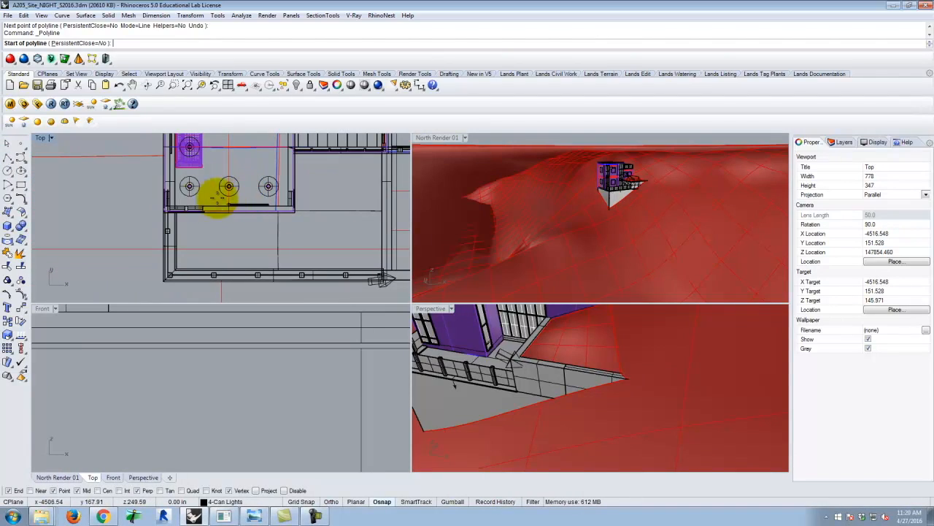
click(213, 195)
scroll(219, 169, down, 4)
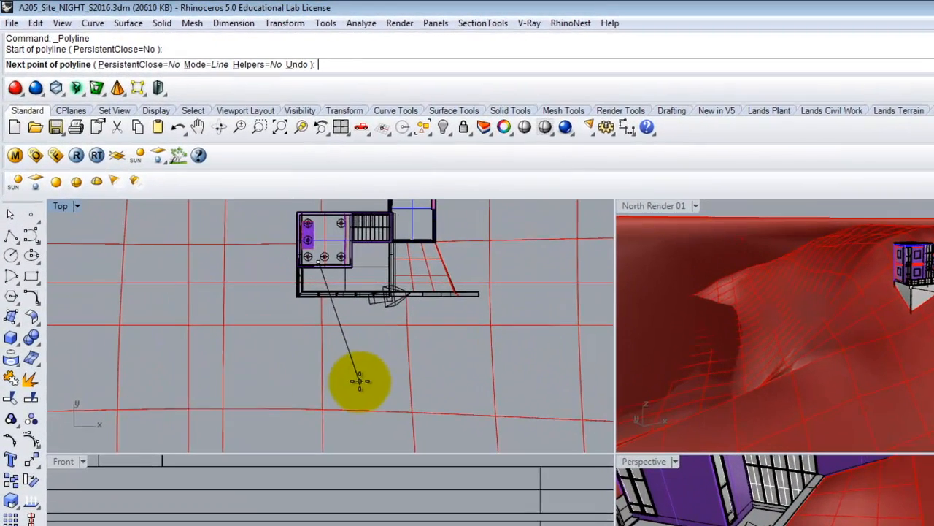
click(356, 423)
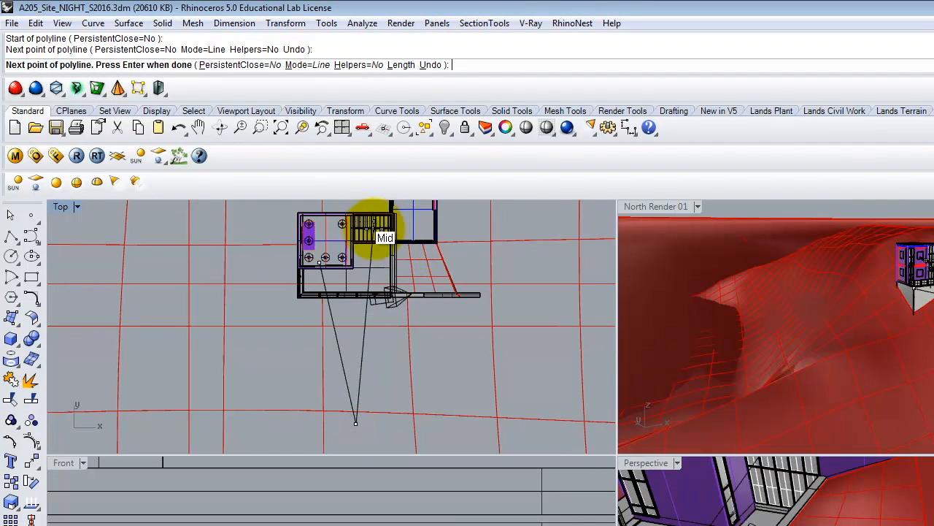
click(374, 204)
key(Escape)
Draw a polyline in the Top view from the main room's centre to a point in front of the terrace, then back to the staircase.
right_click(310, 256)
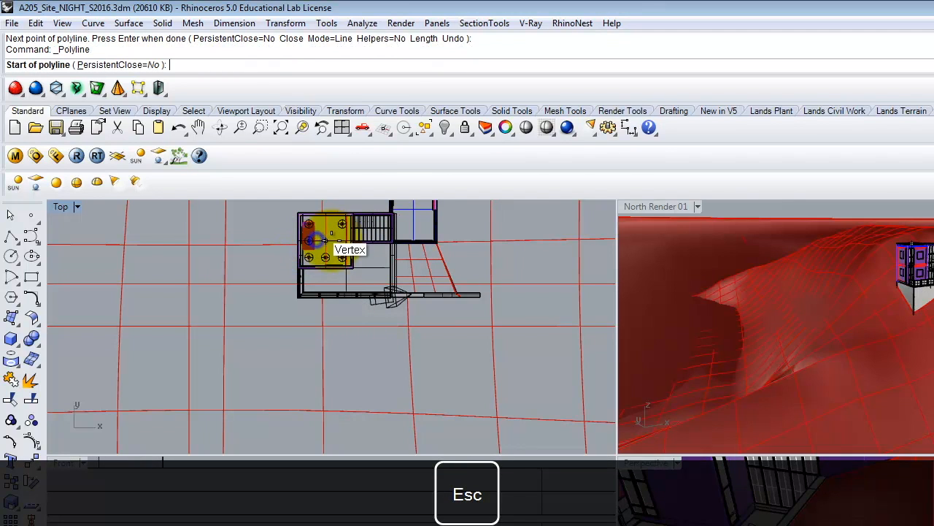
click(325, 240)
click(368, 407)
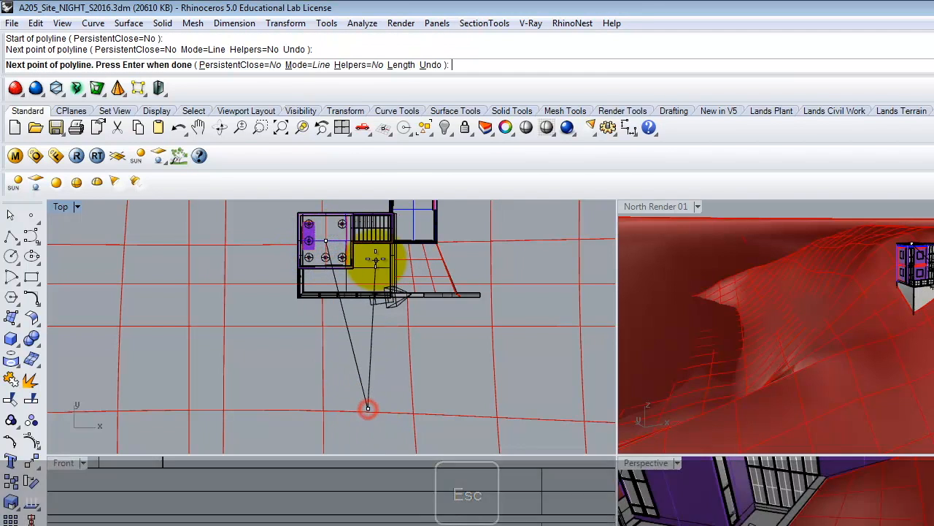
click(373, 227)
key(Return)
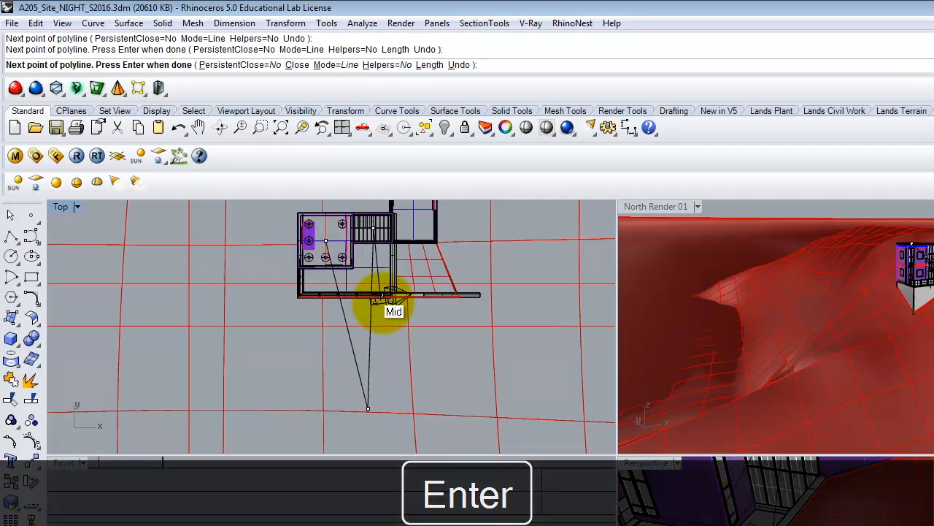
Draw a second polyline from the same point in front of the terrace to the middle of the house's rear wing.
key(Return)
click(368, 407)
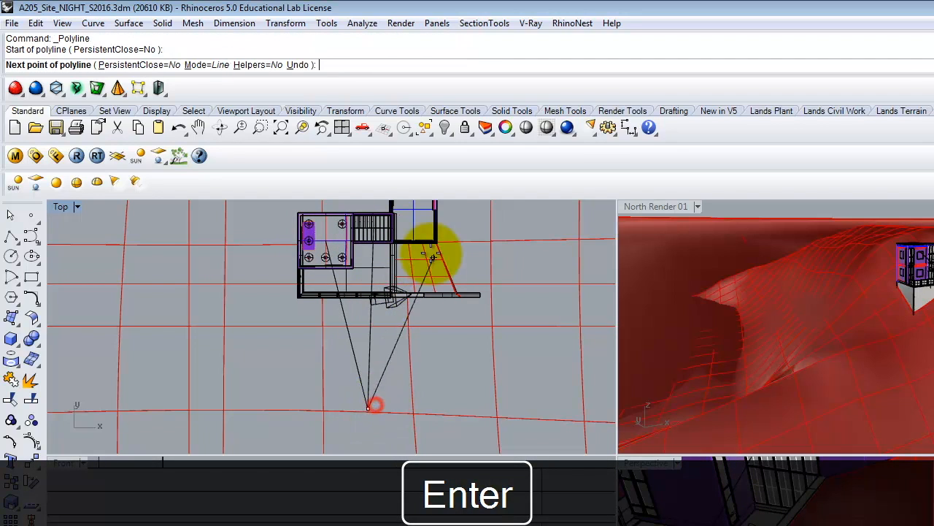
click(419, 224)
key(Return)
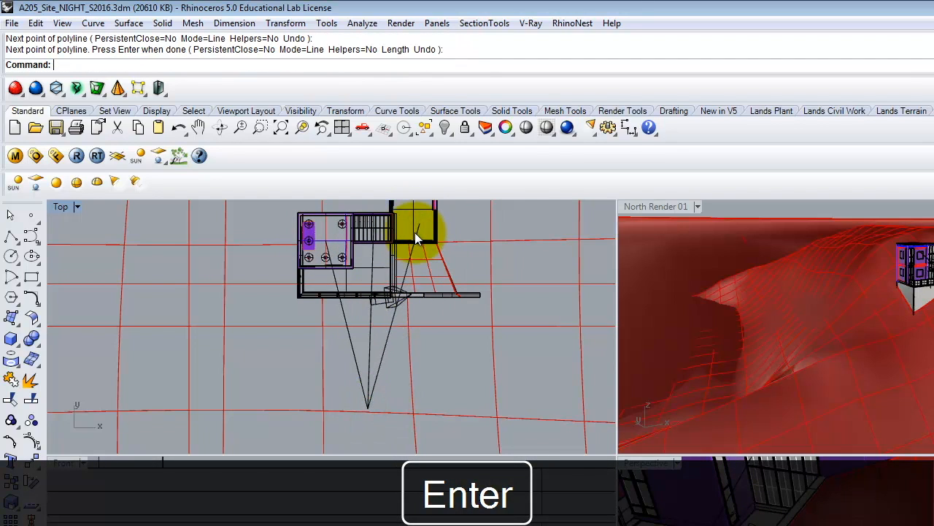
Project both polylines from the Top view onto the terrain surface.
drag(390, 388, 336, 372)
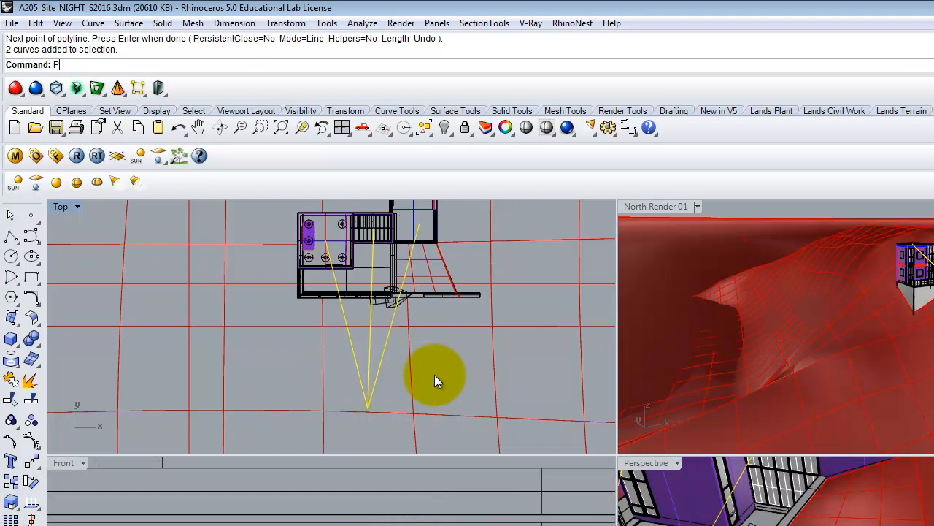
text(Project)
key(Return)
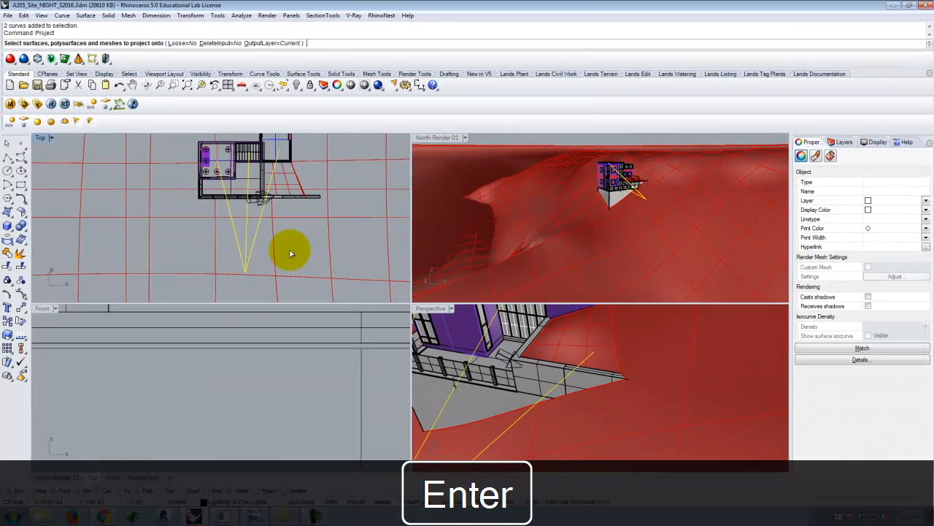
click(278, 266)
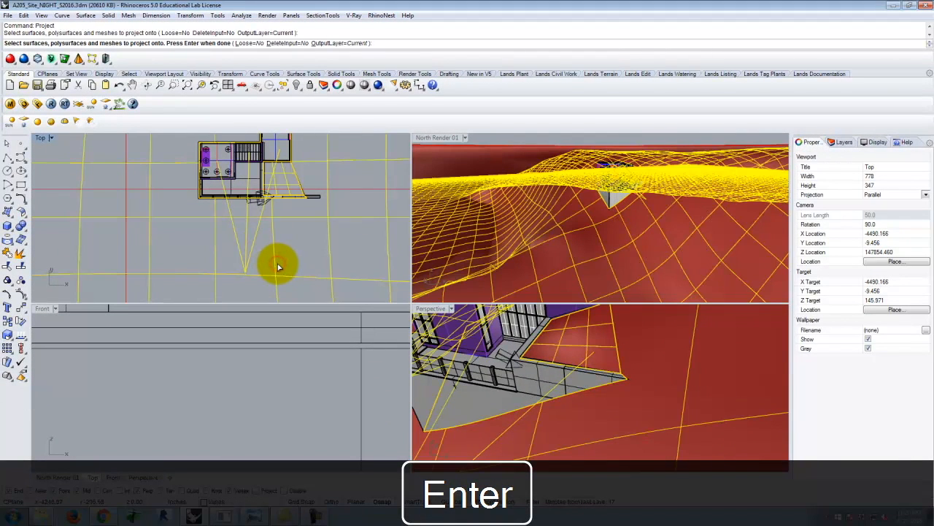
key(Return)
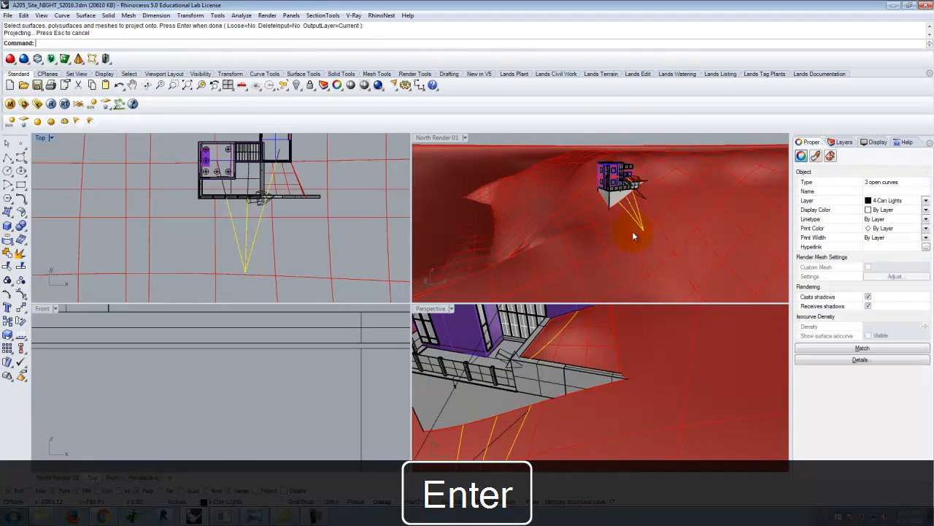
Delete the original flat polylines above the terrain, keeping only their projected copies.
right_drag(633, 235, 577, 172)
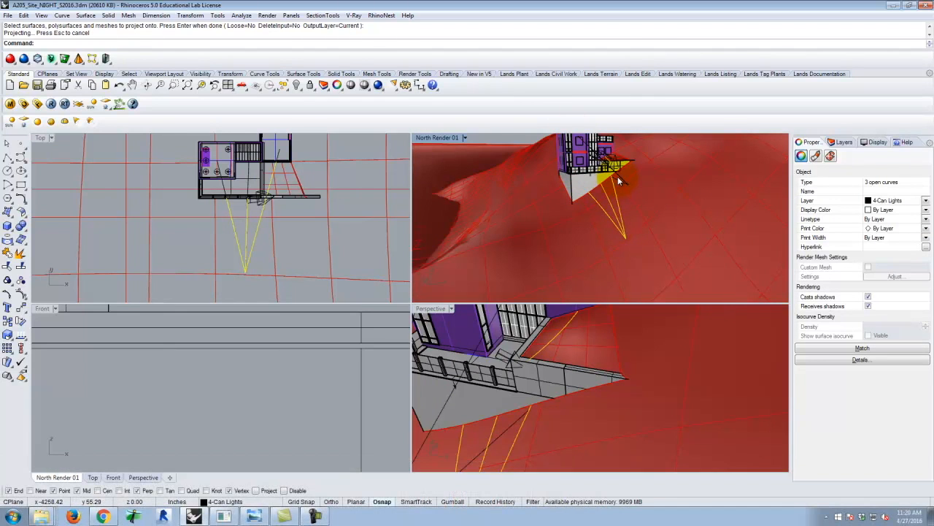
key(Escape)
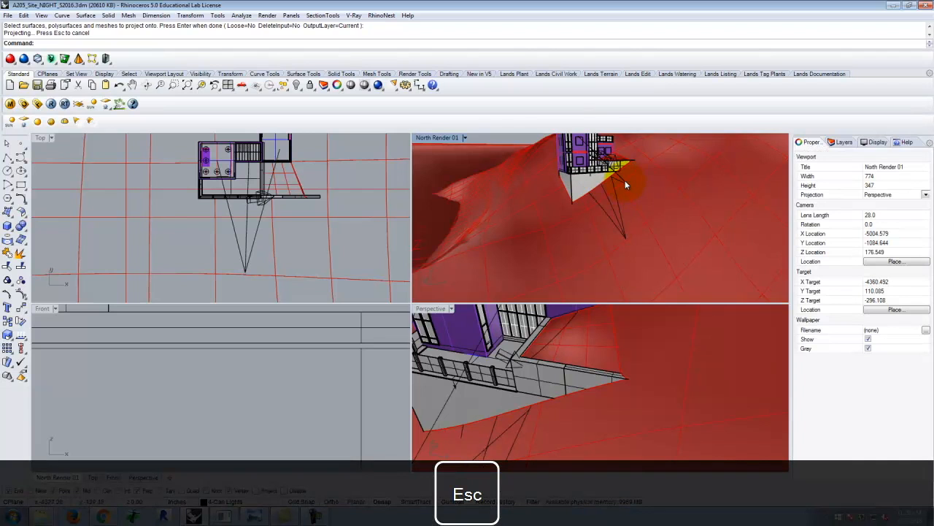
right_drag(621, 184, 693, 174)
click(686, 174)
click(725, 198)
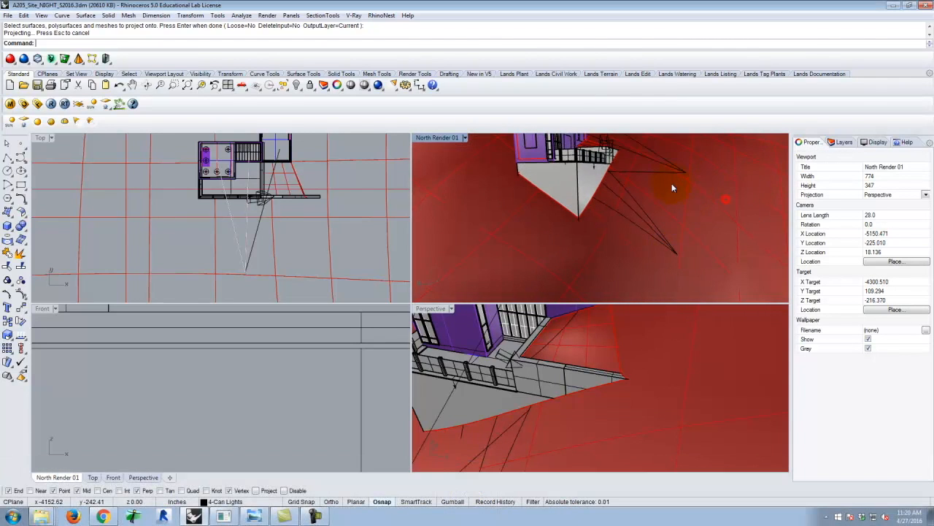
click(674, 176)
key(shift+Delete)
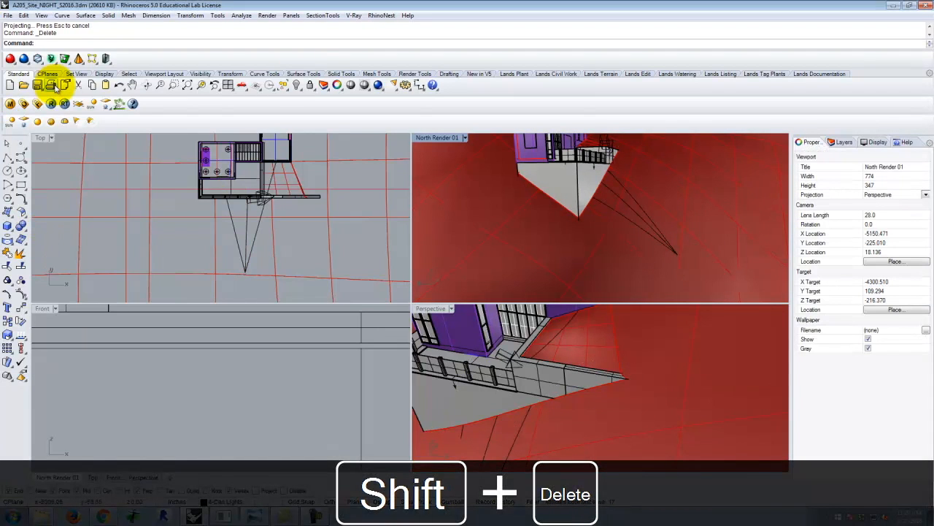
Create a spotlight with a 4' base radius at the projected lines' meeting point, extending its cone 8' straight away from the building in the Top view.
click(79, 122)
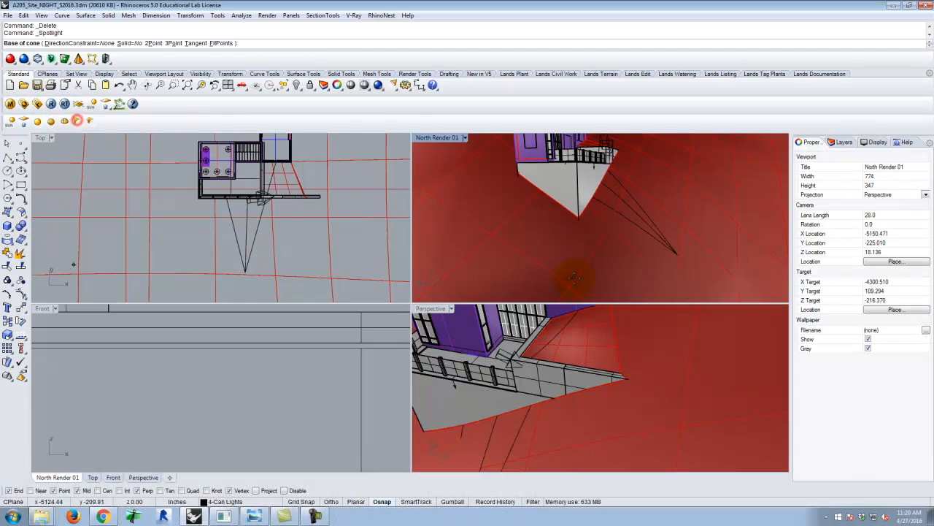
click(678, 252)
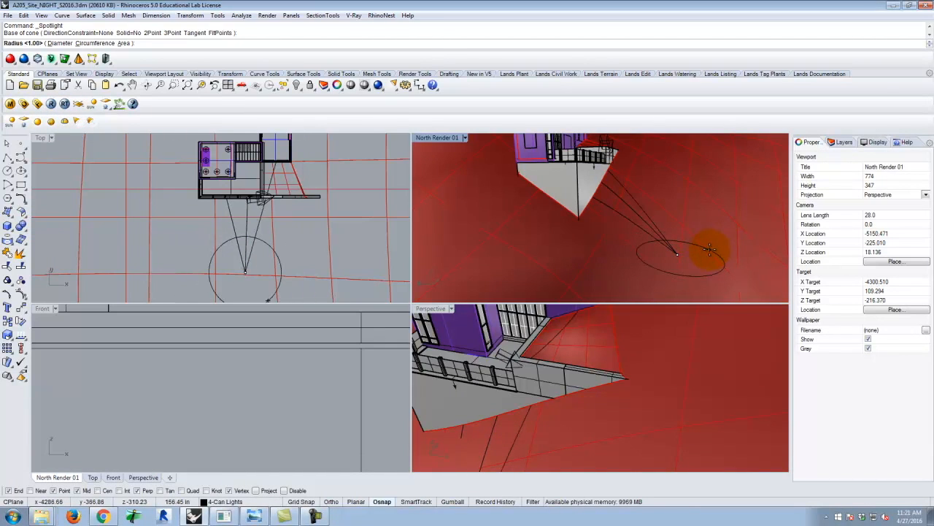
text(4)
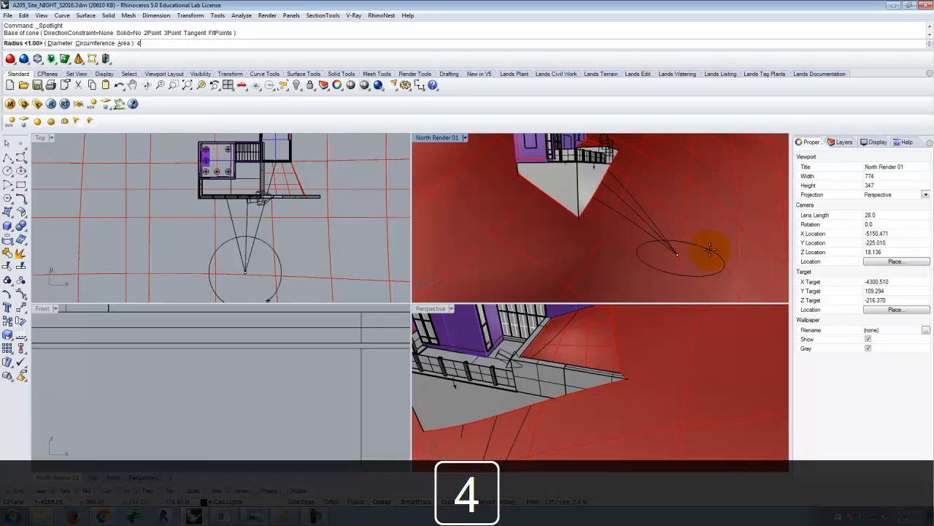
key(Return)
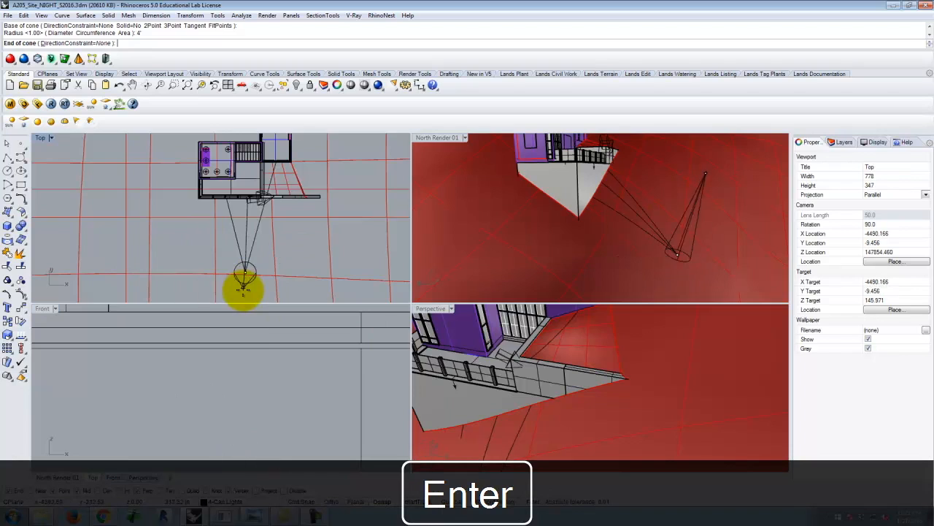
scroll(255, 286, up, 5)
scroll(278, 292, down, 3)
scroll(307, 372, up, 5)
scroll(307, 370, down, 5)
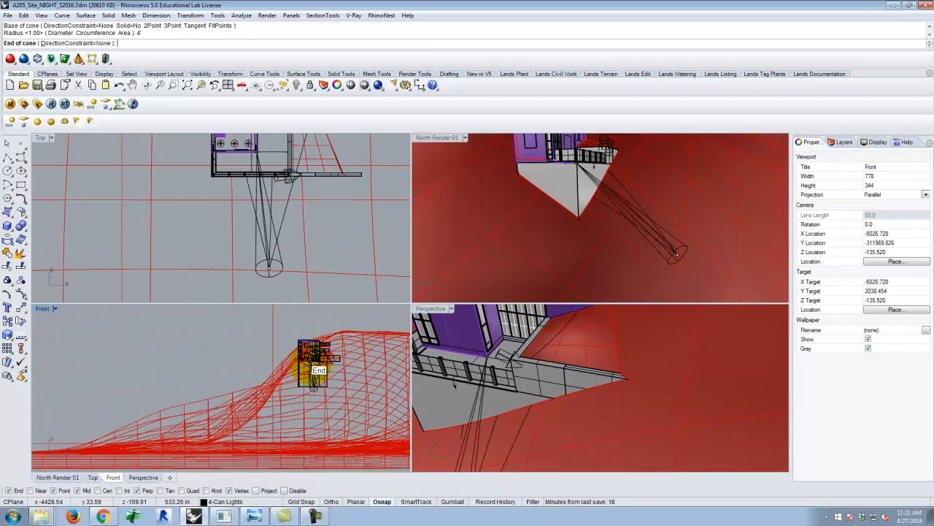
scroll(350, 384, up, 5)
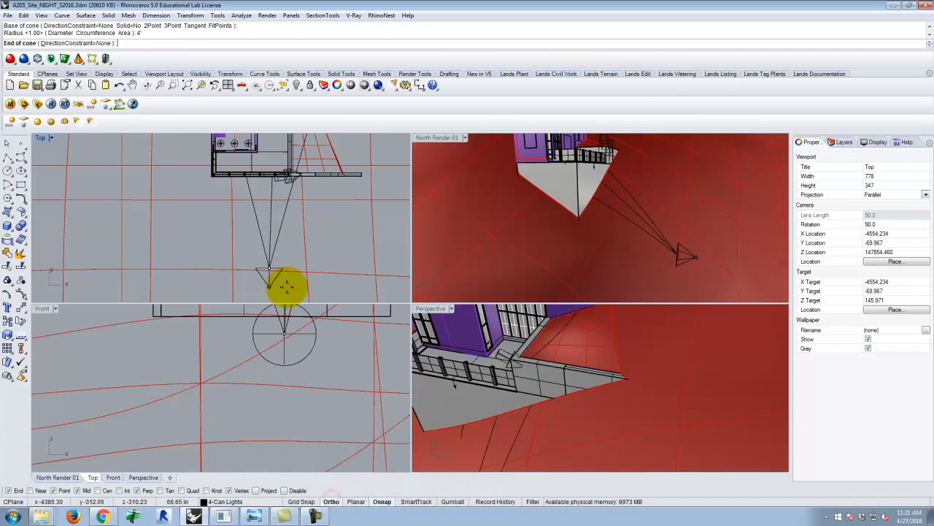
text(1)
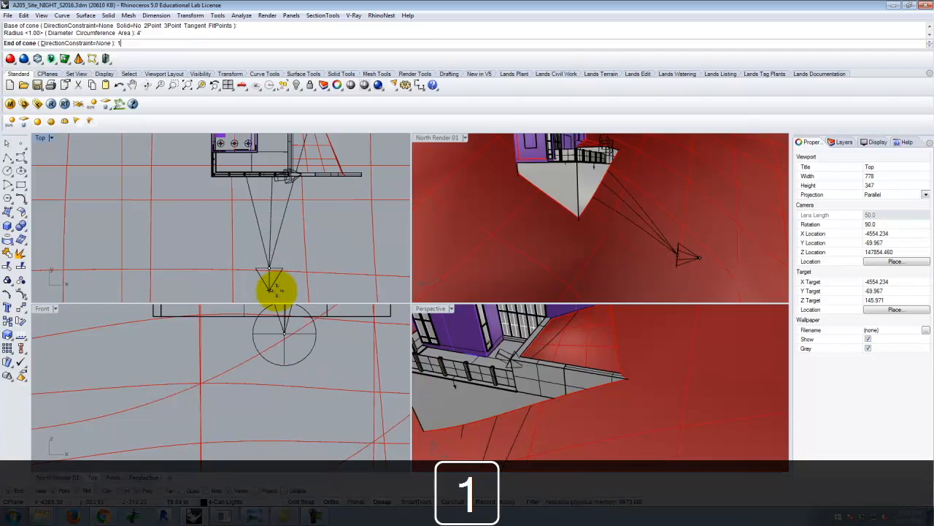
key(BackSpace)
text(8)
key(Return)
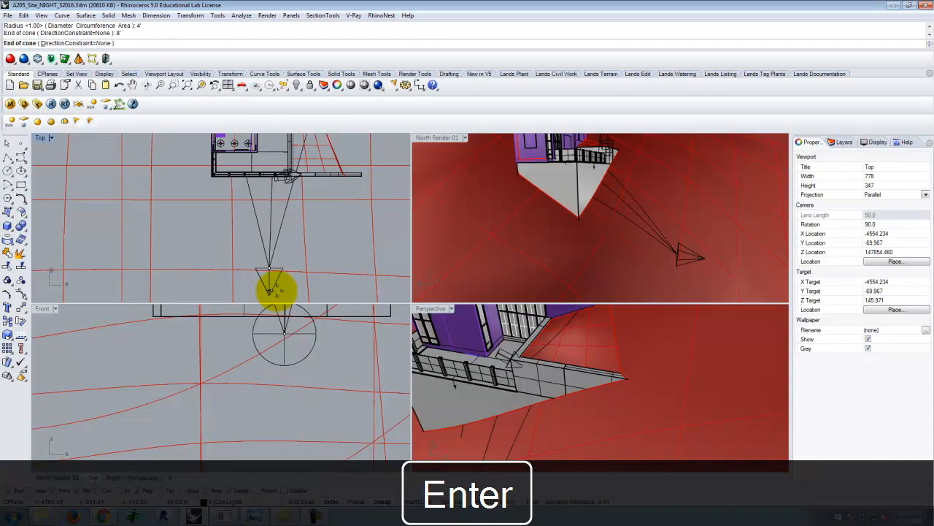
key(Return)
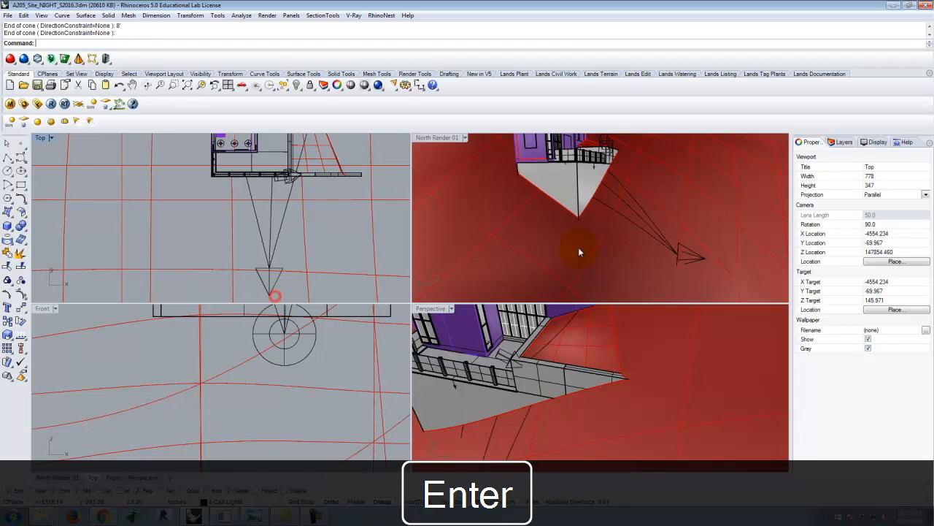
Move the new spotlight from its cone tip onto the projected lines' meeting point so the cone opens toward the building.
click(711, 260)
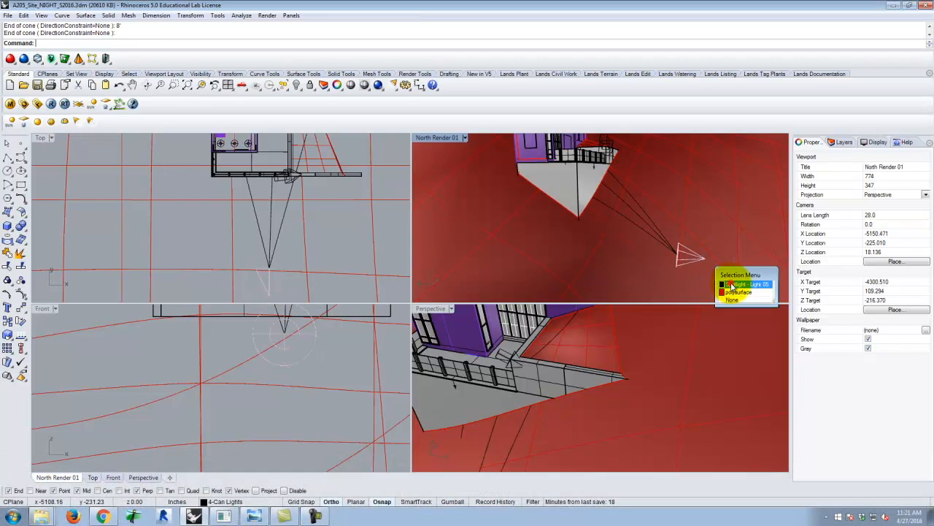
click(729, 284)
key(Return)
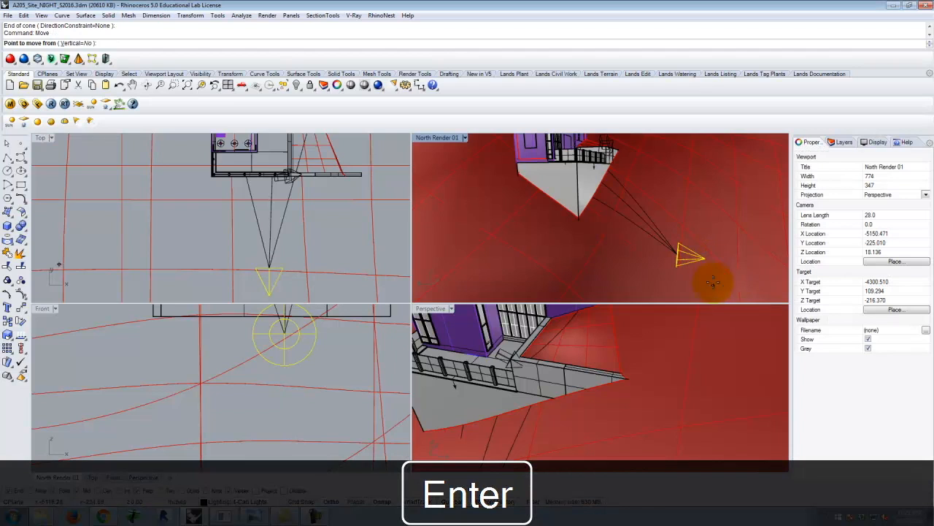
click(690, 255)
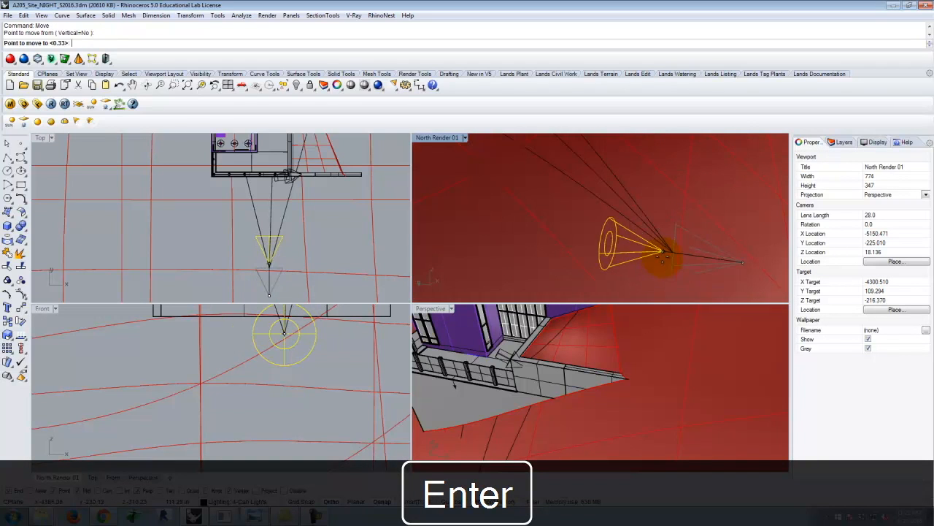
click(632, 248)
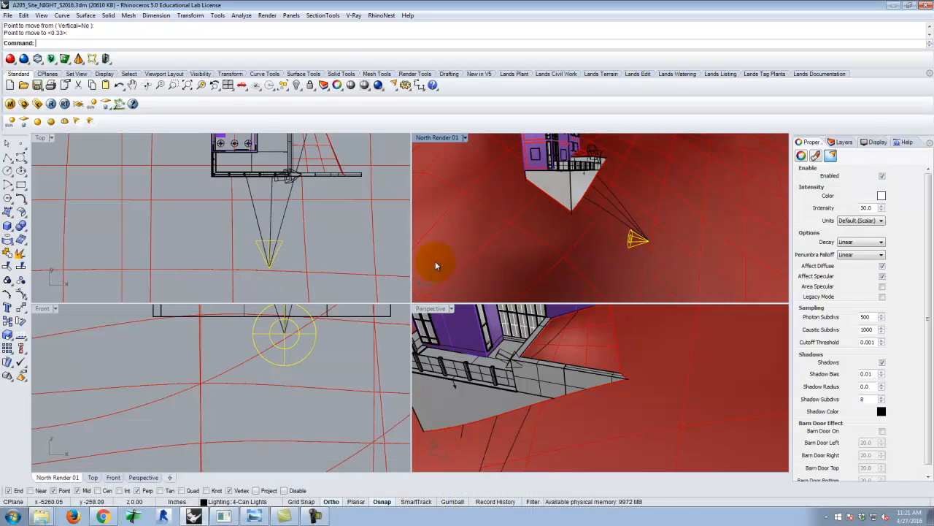
Change the Perspective viewport to the Right view and set its display mode to Wireframe.
scroll(267, 236, up, 5)
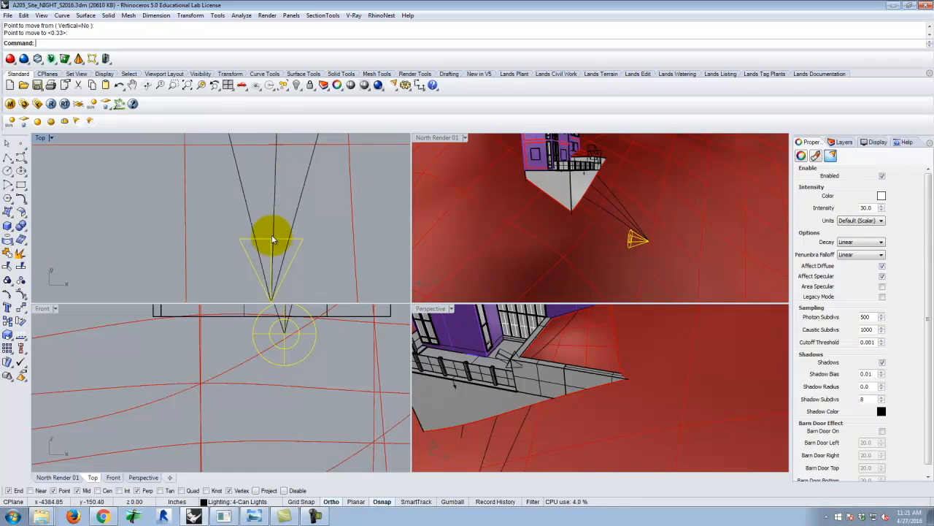
scroll(280, 252, down, 3)
scroll(272, 351, down, 4)
scroll(280, 370, down, 4)
scroll(527, 368, down, 3)
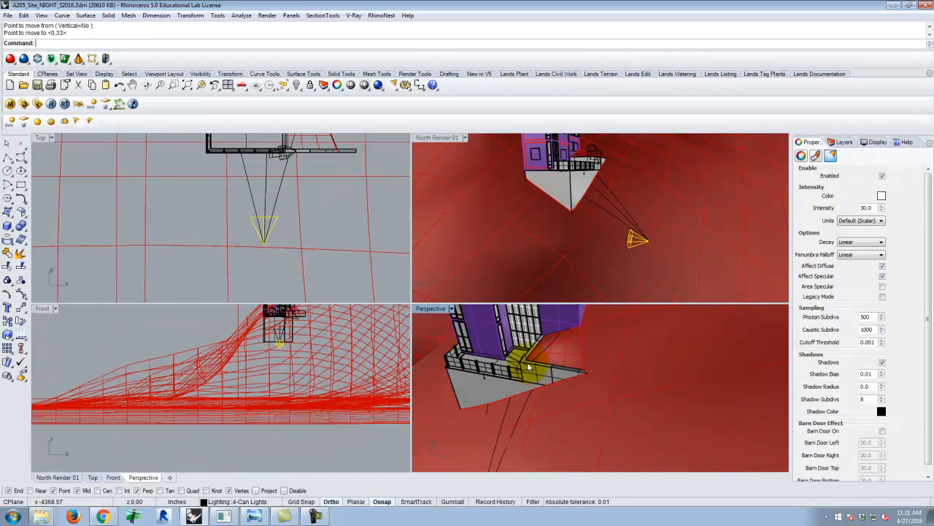
click(451, 309)
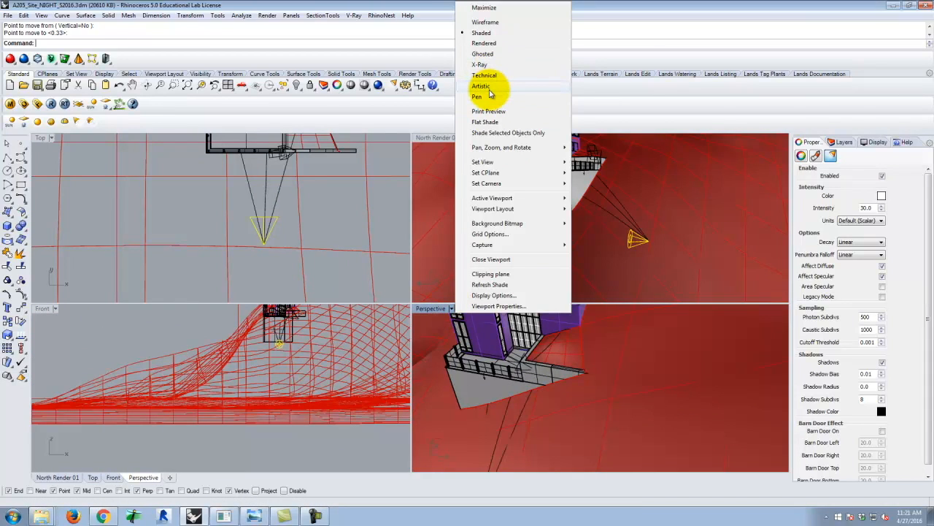
mouse_move(511, 161)
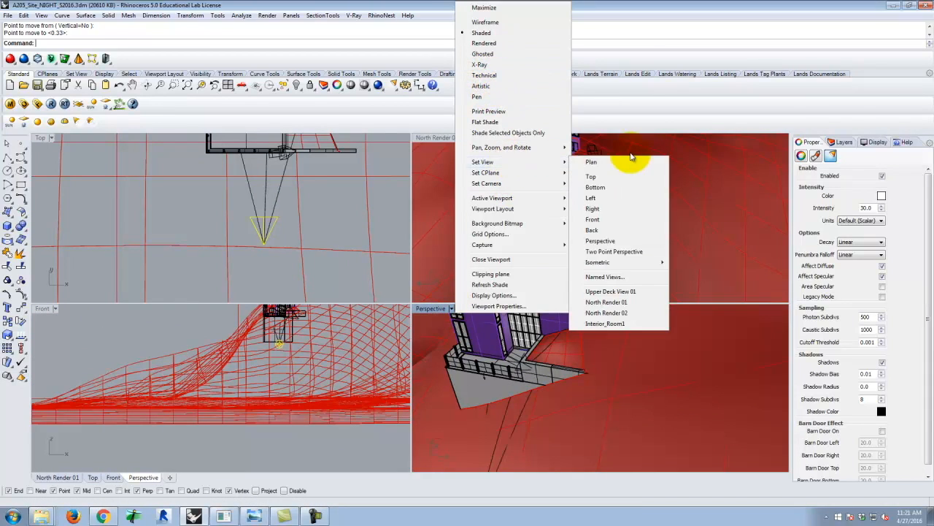
click(597, 209)
scroll(543, 384, down, 10)
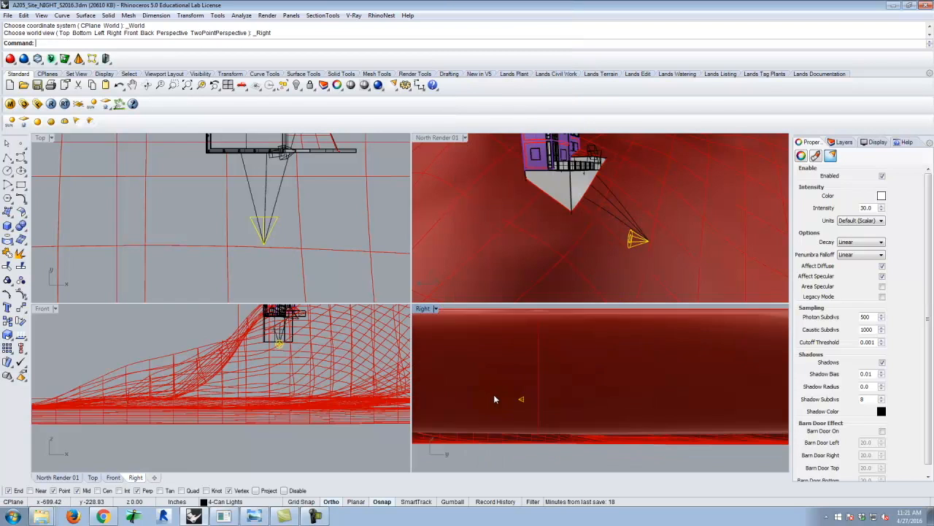
scroll(515, 400, up, 13)
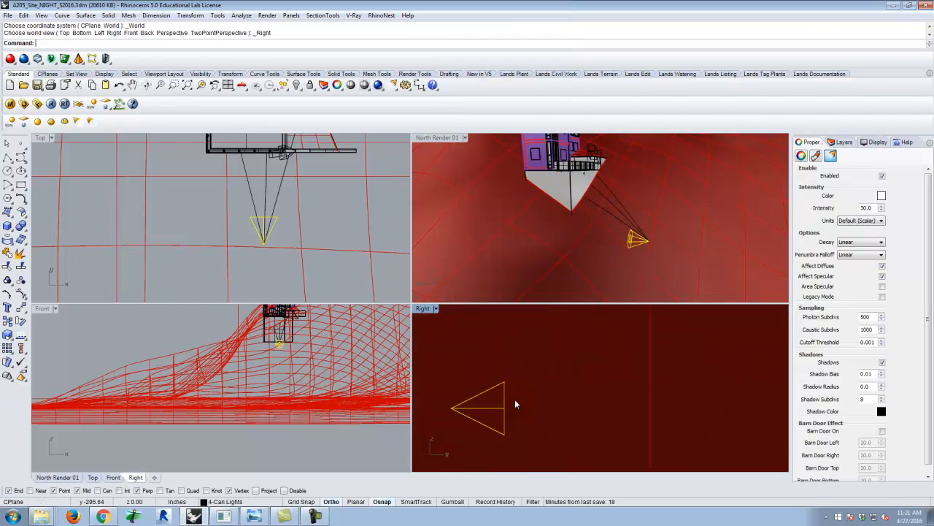
click(436, 308)
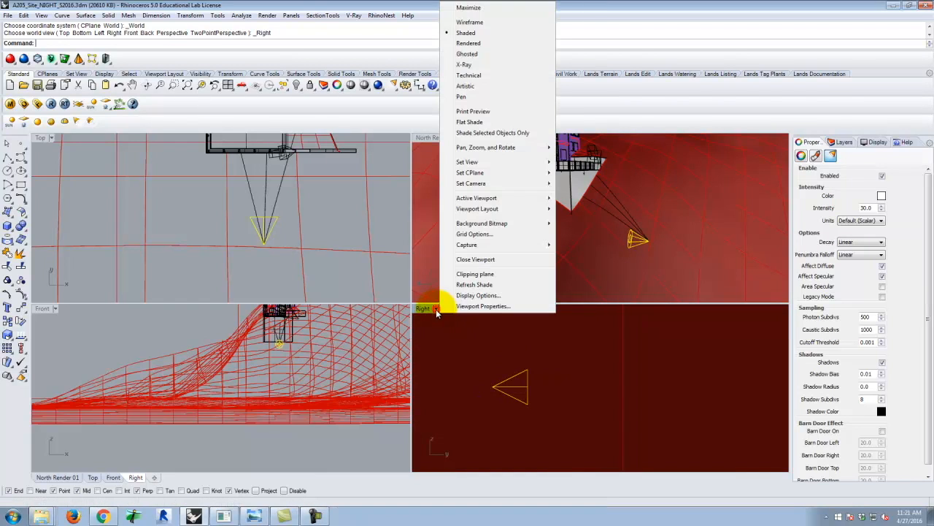
click(473, 25)
Rotate the spotlight about its tip in the Right view, from its horizontal axis up toward an end point on the upper part of the building.
scroll(525, 392, up, 2)
scroll(524, 407, down, 10)
scroll(526, 391, up, 8)
scroll(525, 393, up, 2)
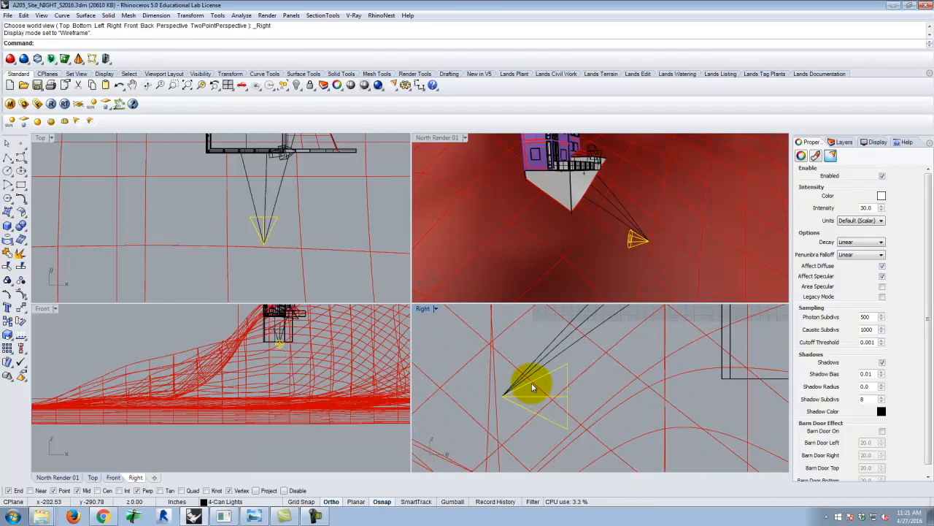
text(ot)
key(Return)
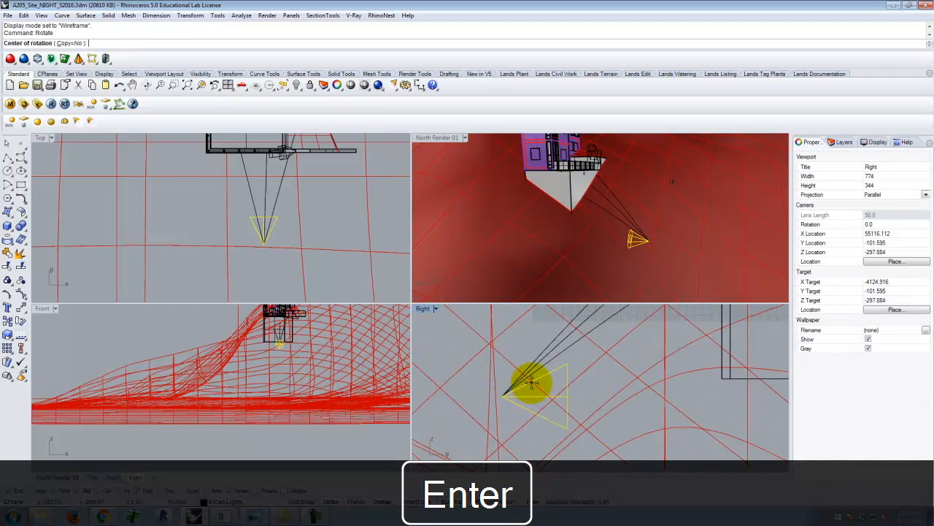
click(502, 396)
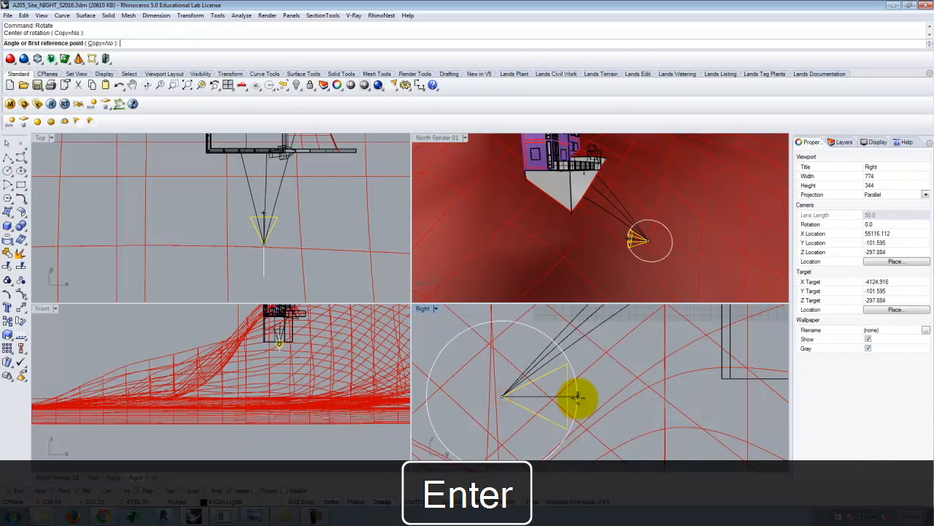
click(570, 399)
scroll(571, 400, down, 3)
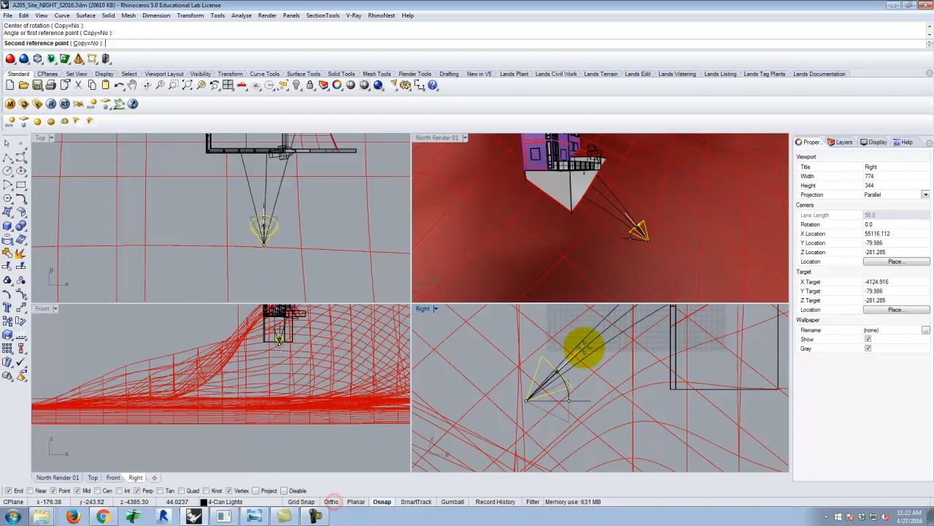
scroll(533, 420, down, 2)
scroll(532, 421, down, 5)
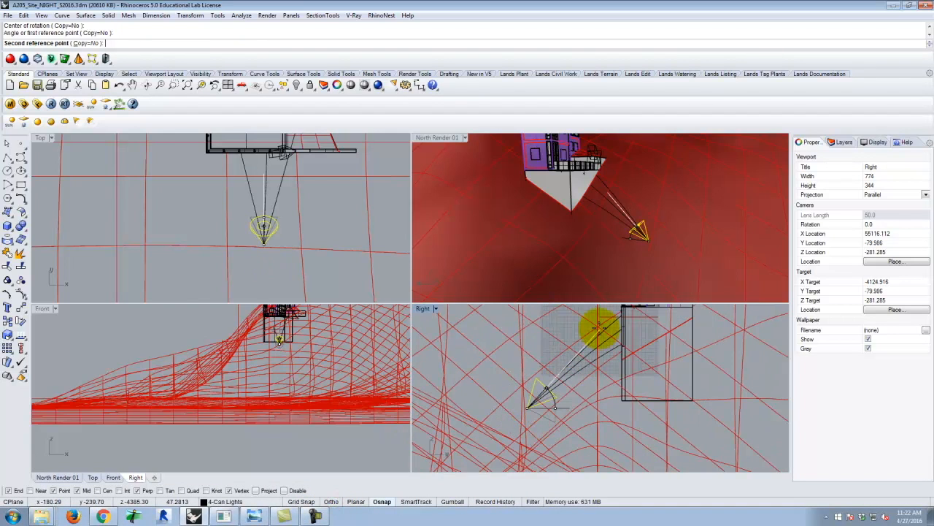
scroll(581, 351, up, 5)
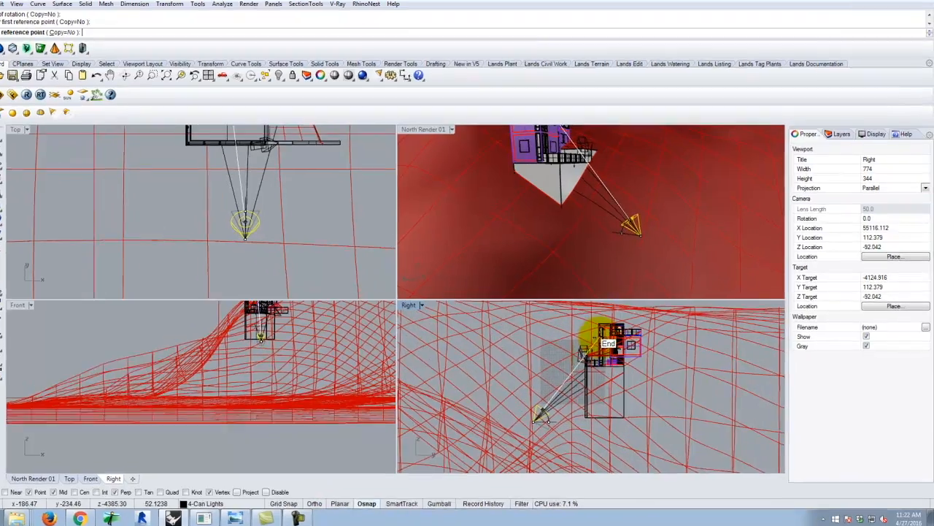
click(610, 338)
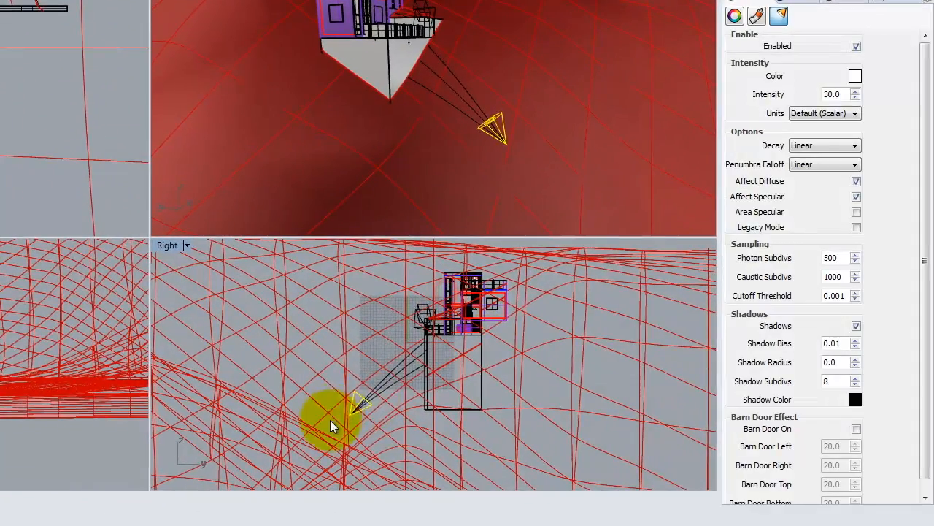
Set the spotlight's light color to a warm tone with RGB 255, 214, 170.
click(855, 76)
double_click(370, 268)
text(214)
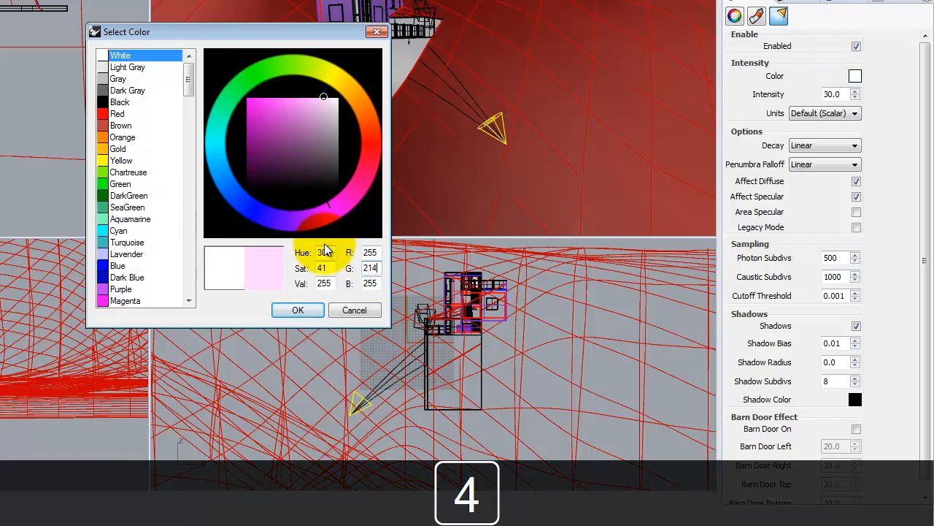
key(Tab)
text(174)
key(BackSpace)
text(0)
click(298, 309)
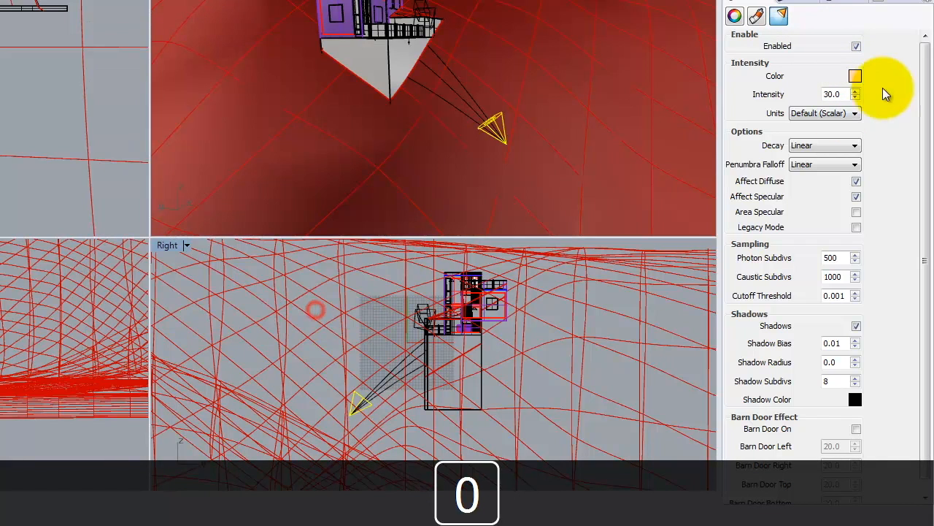
Set the spotlight's units to Radiant power, its intensity to 150 and its decay to Inverse Square.
click(854, 115)
click(840, 158)
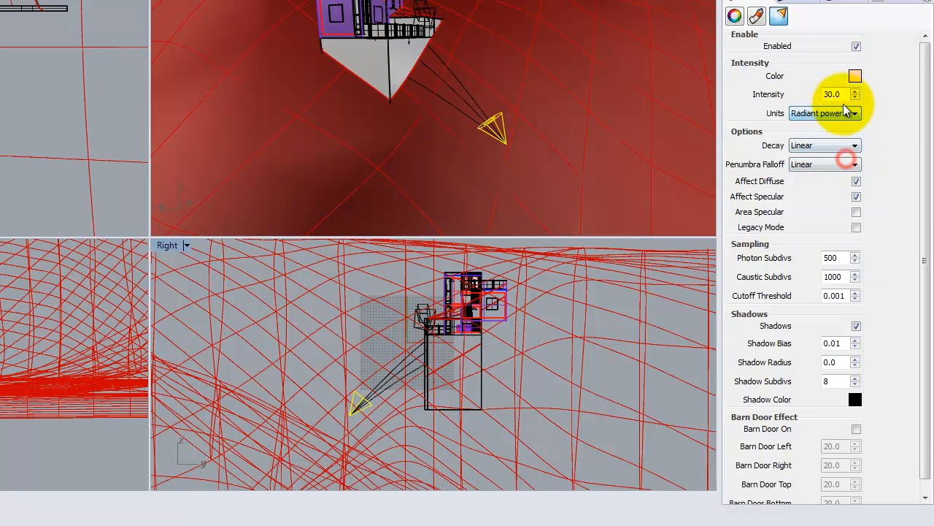
double_click(840, 94)
text(1)
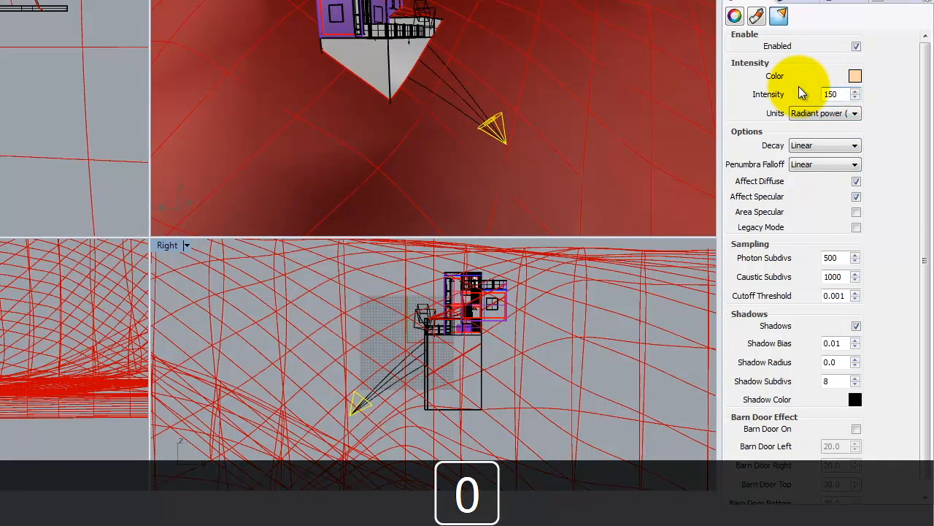
text(50)
click(830, 145)
click(827, 181)
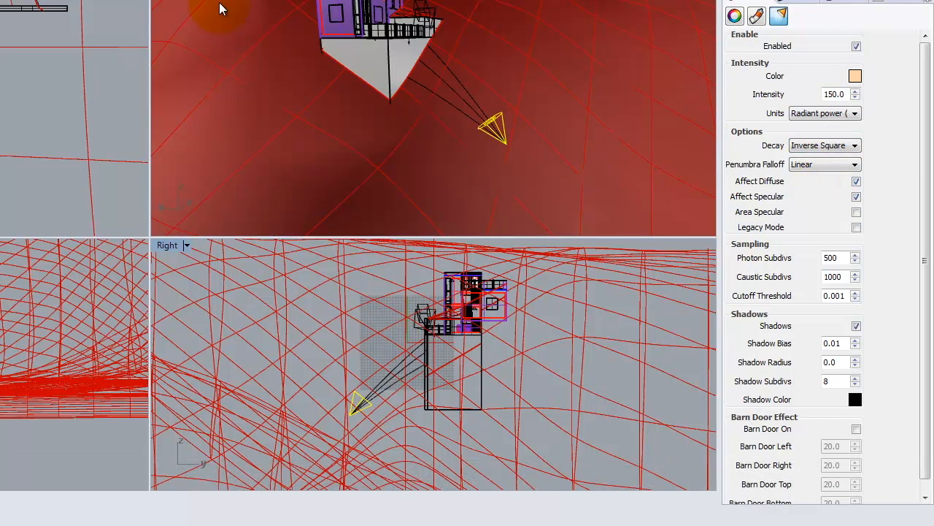
Maximize the North Render 01 view, frame the building from below with the surrounding terrain, and run a V-Ray test render.
double_click(211, 2)
right_drag(452, 236, 336, 209)
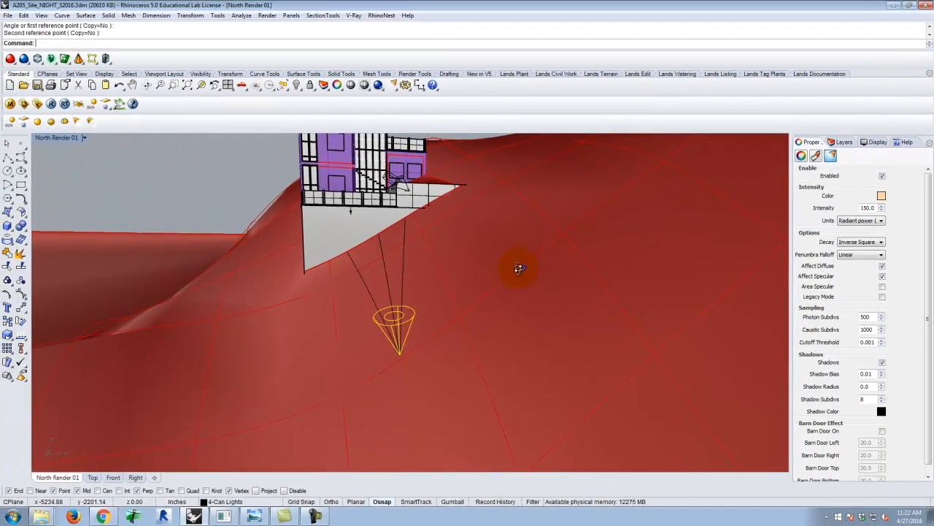
right_drag(518, 268, 388, 307)
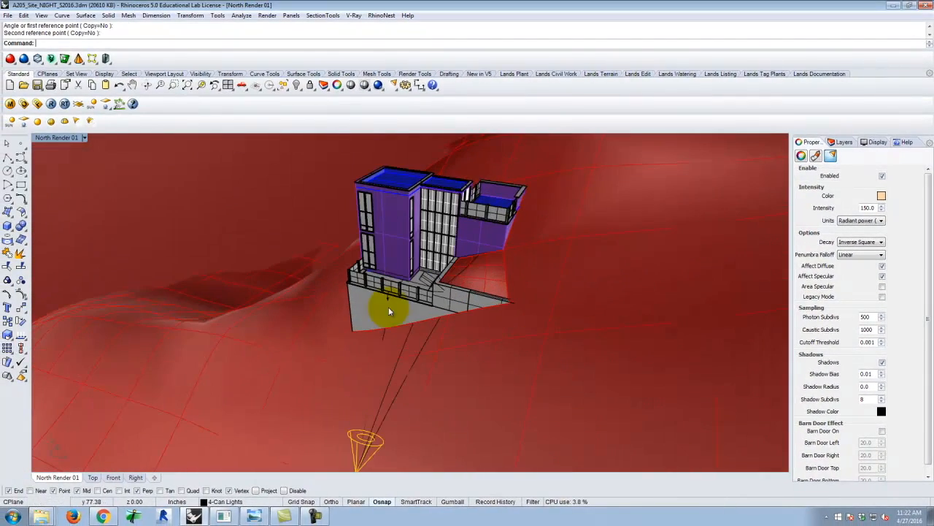
click(379, 86)
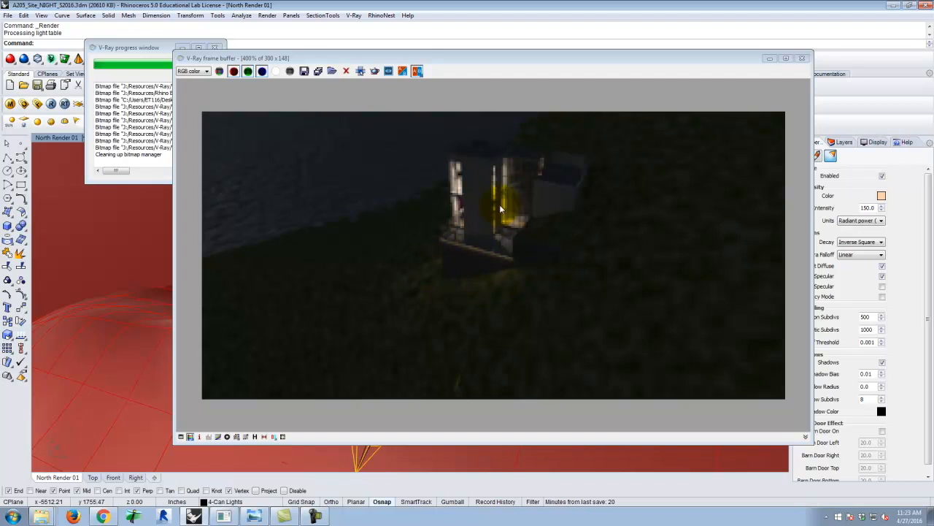
Move the spotlight slightly up off the terrain surface in the Front view.
click(769, 58)
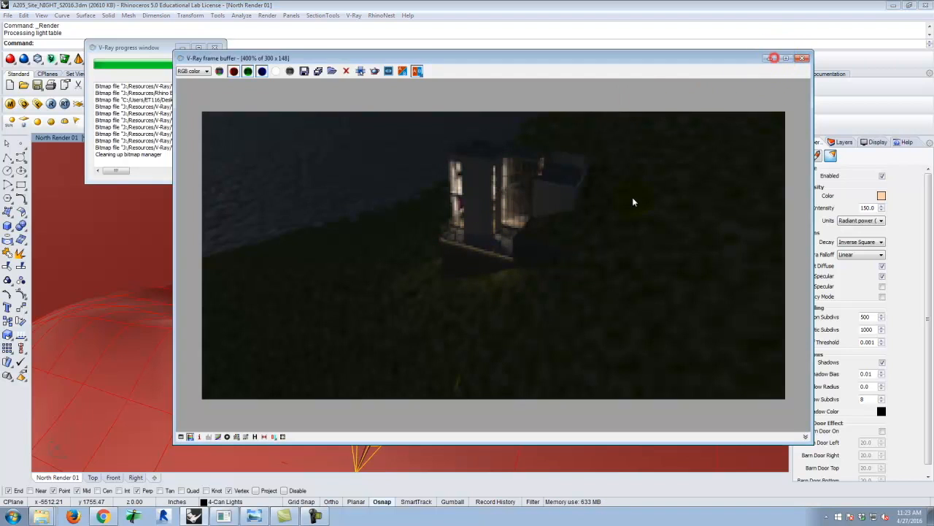
right_drag(478, 372, 606, 273)
scroll(535, 354, up, 4)
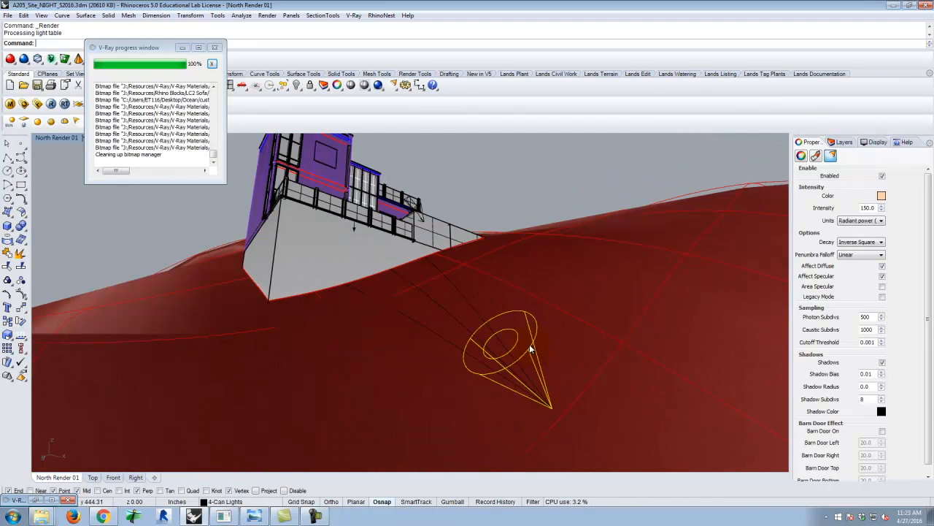
key(Return)
double_click(51, 137)
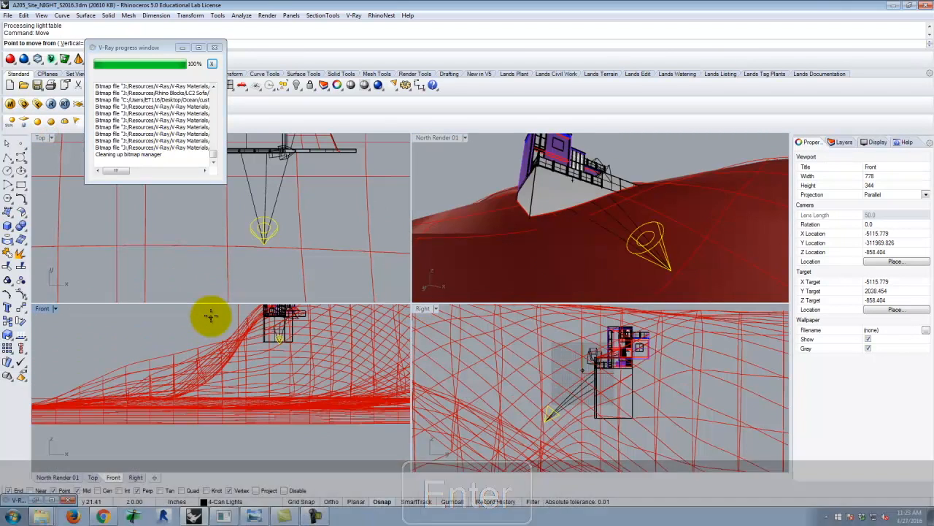
scroll(267, 267, up, 2)
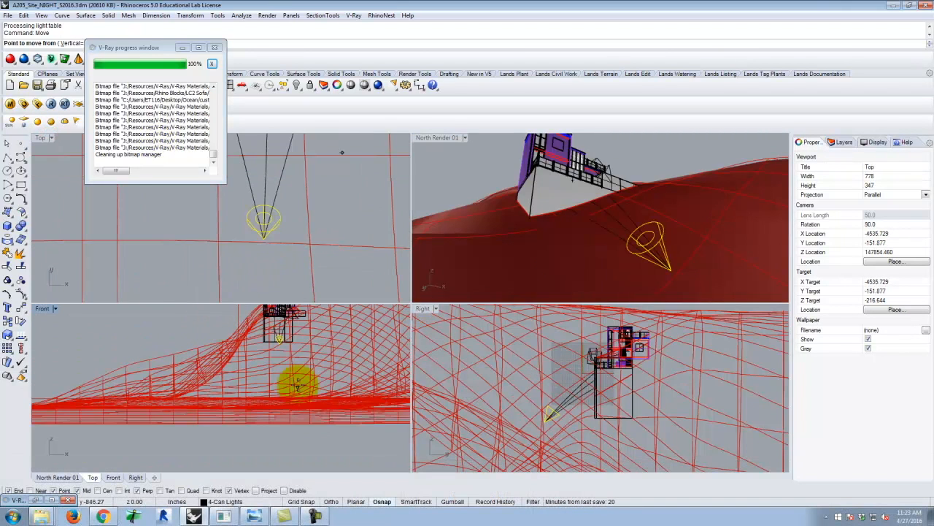
scroll(281, 313, up, 8)
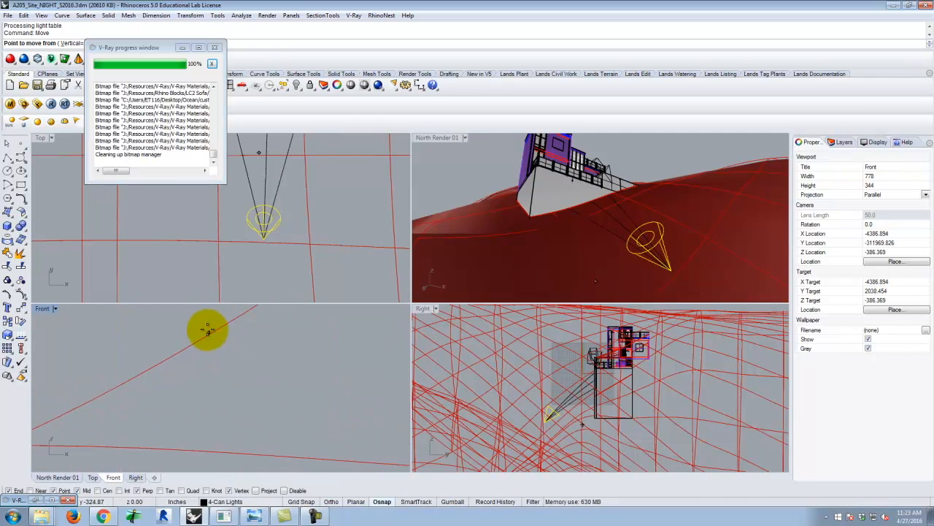
scroll(262, 401, down, 3)
scroll(268, 374, down, 4)
scroll(277, 345, up, 5)
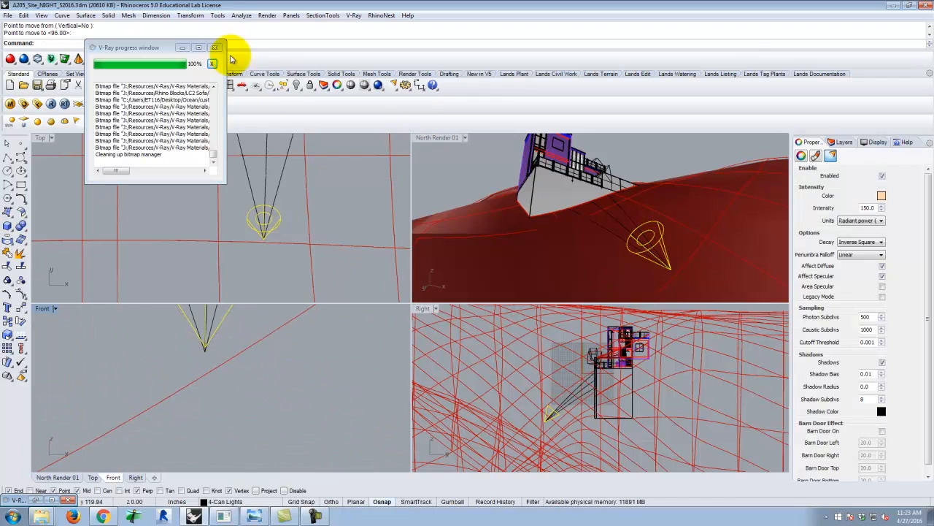
Maximize the North Render 01 view, frame the whole building with the spotlight below it, and run a V-Ray test render.
double_click(445, 136)
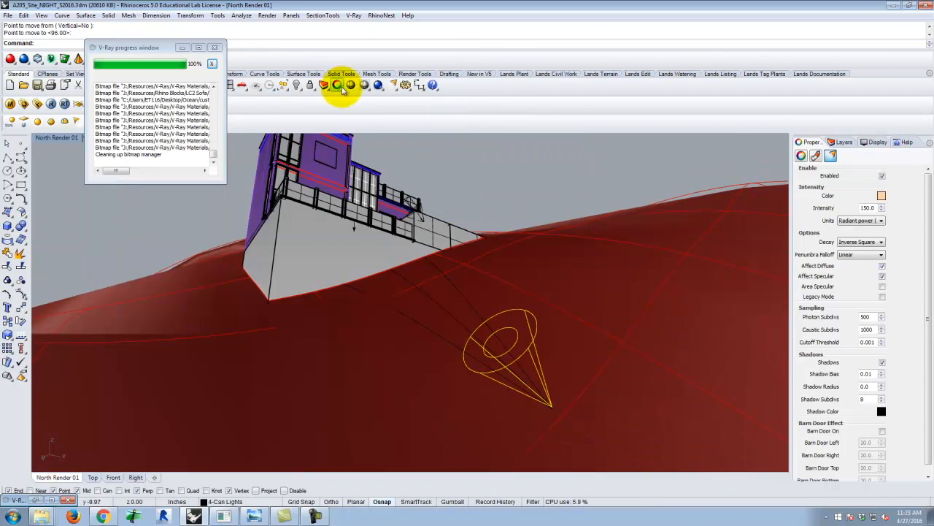
scroll(400, 333, down, 3)
click(378, 86)
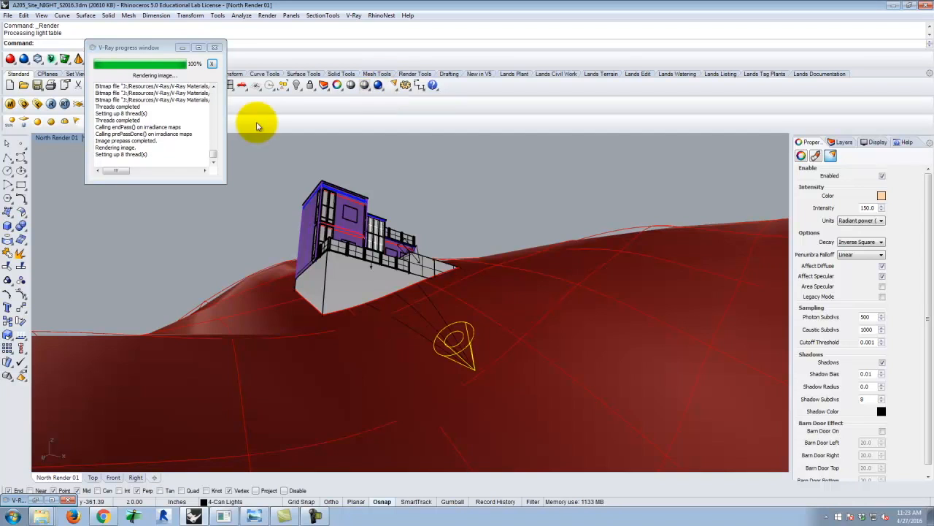
click(34, 502)
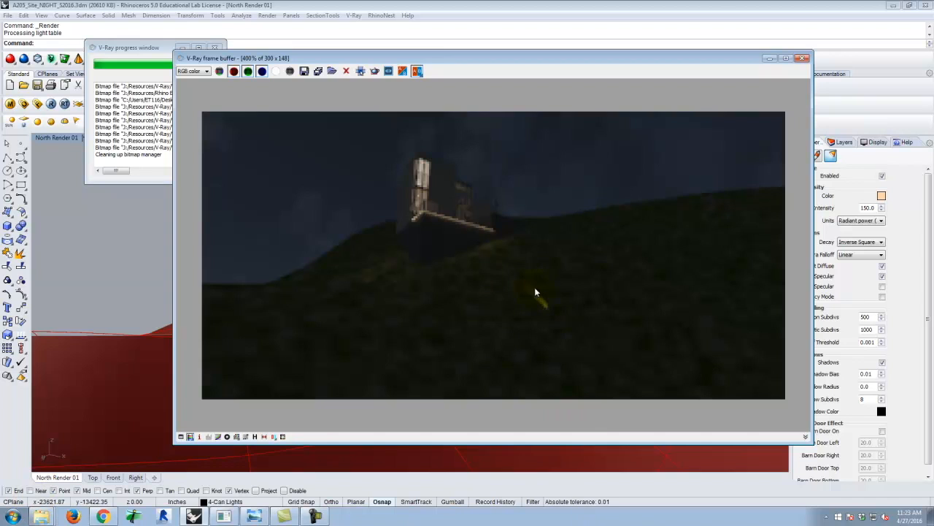
click(803, 59)
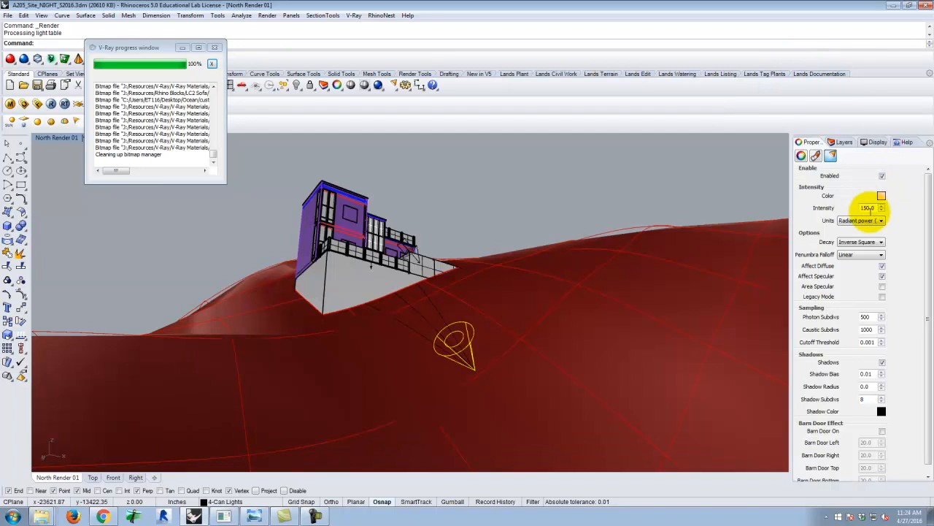
Set the spotlight's intensity to 1000 and run another V-Ray test render.
drag(874, 207, 827, 195)
text(100)
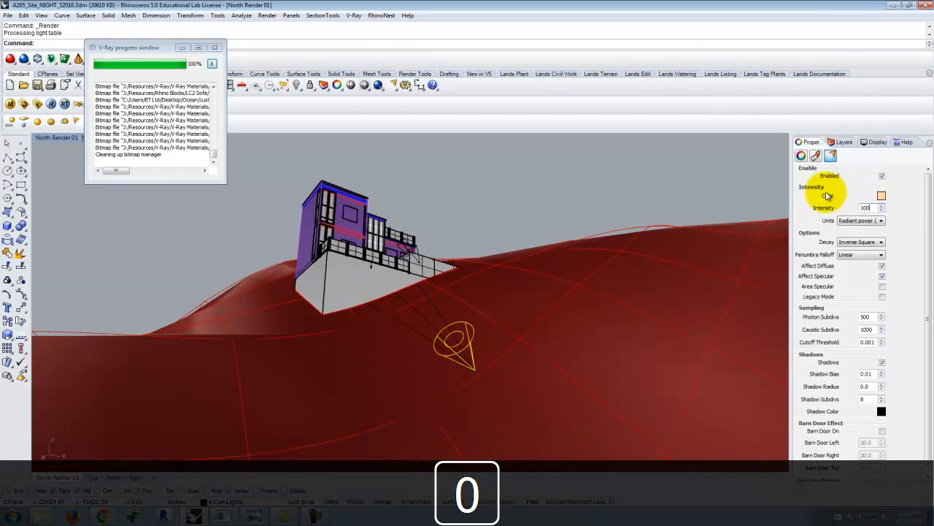
text(0)
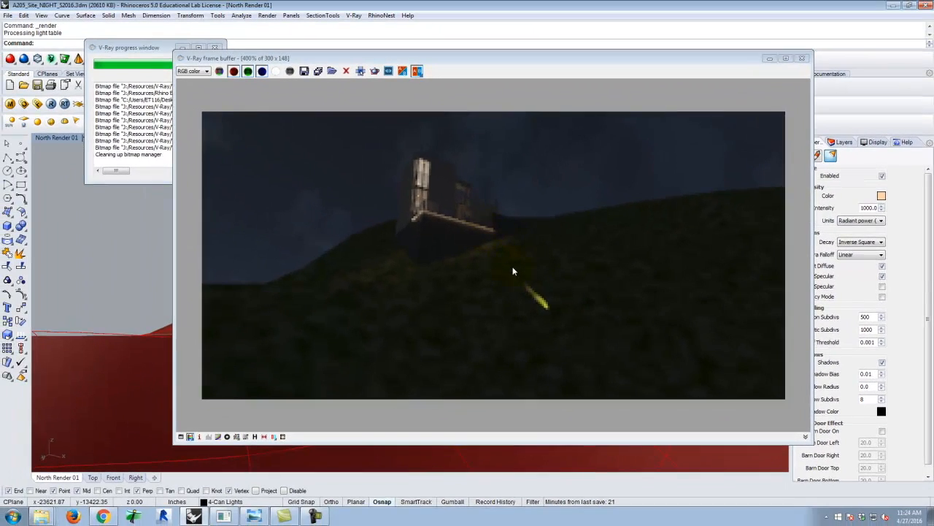
click(770, 58)
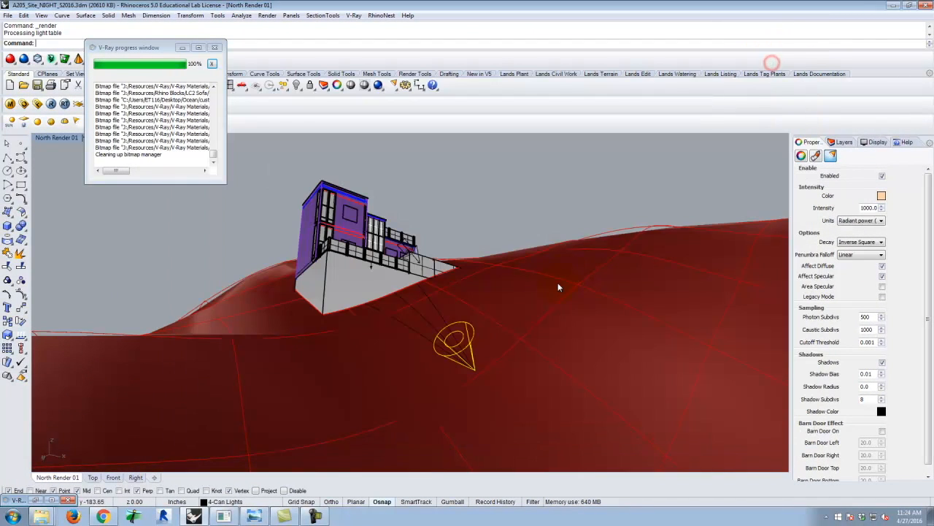
Move the spotlight vertically up, clear of the terrain, and run a V-Ray test render.
text(m)
key(Return)
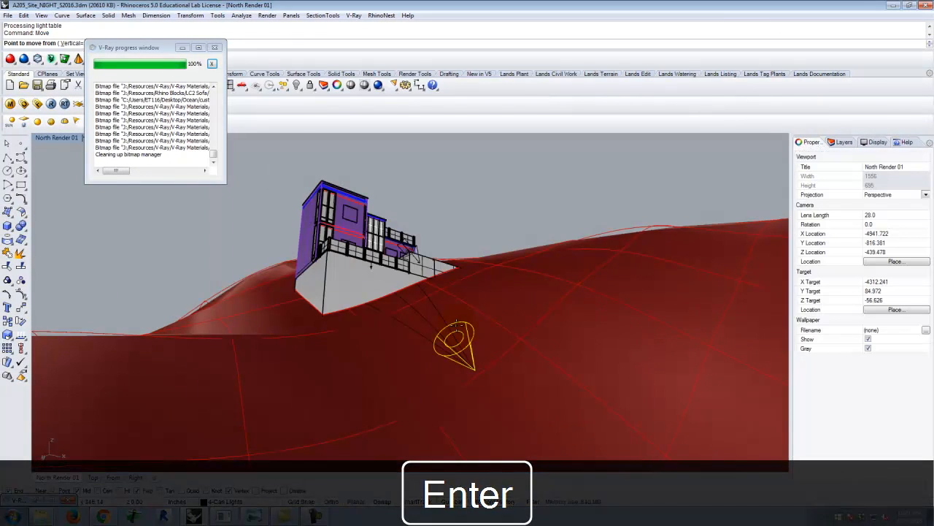
text(v)
key(Return)
click(511, 208)
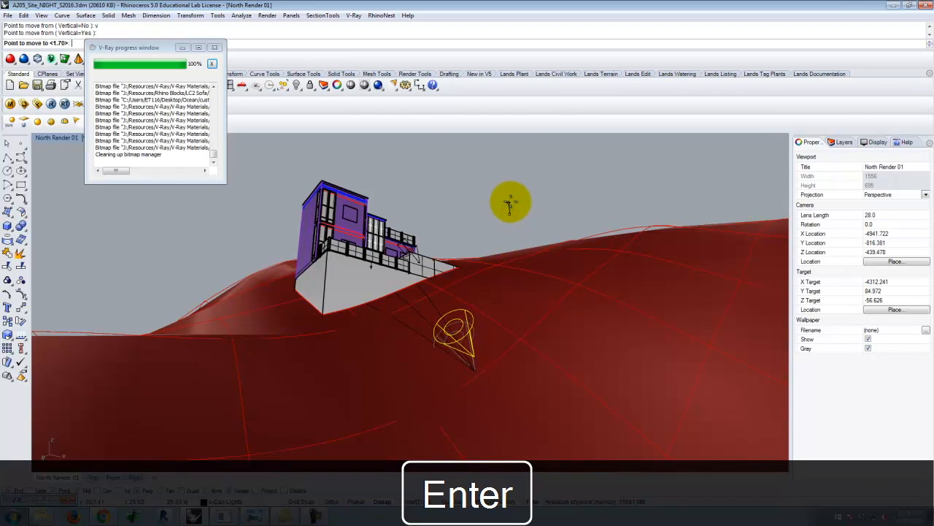
click(511, 196)
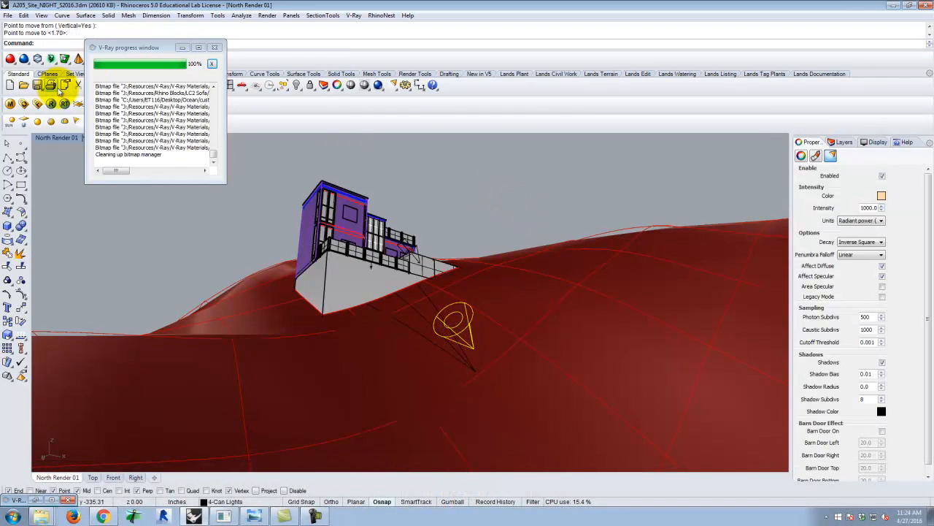
click(51, 104)
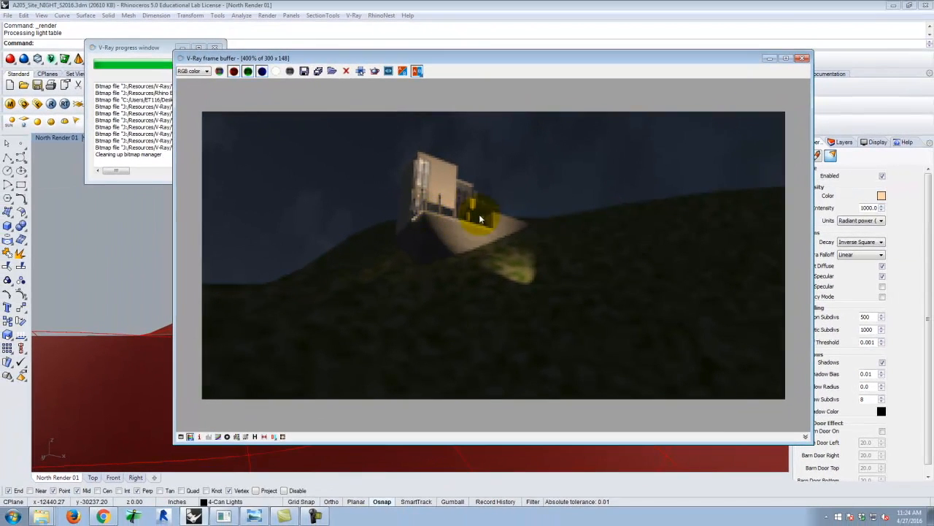
click(778, 51)
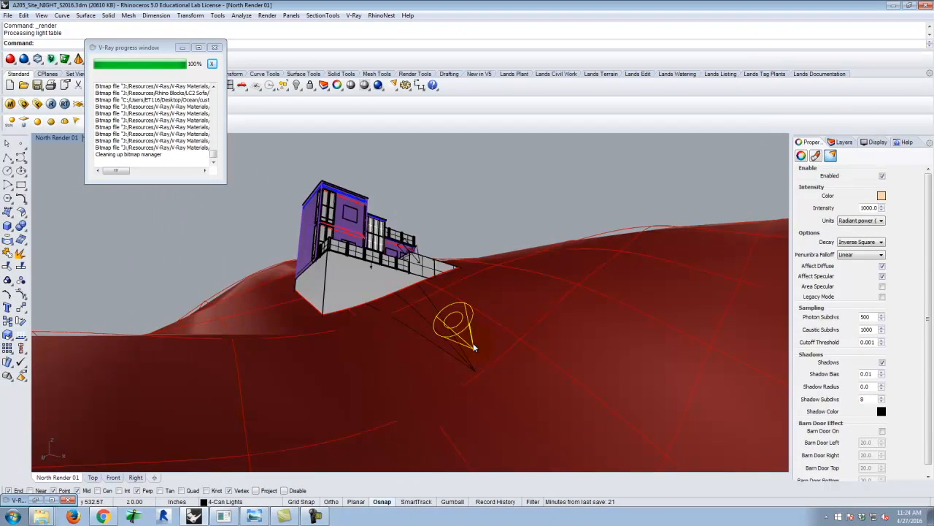
Copy the spotlight in place.
scroll(474, 347, up, 5)
right_drag(483, 340, 464, 360)
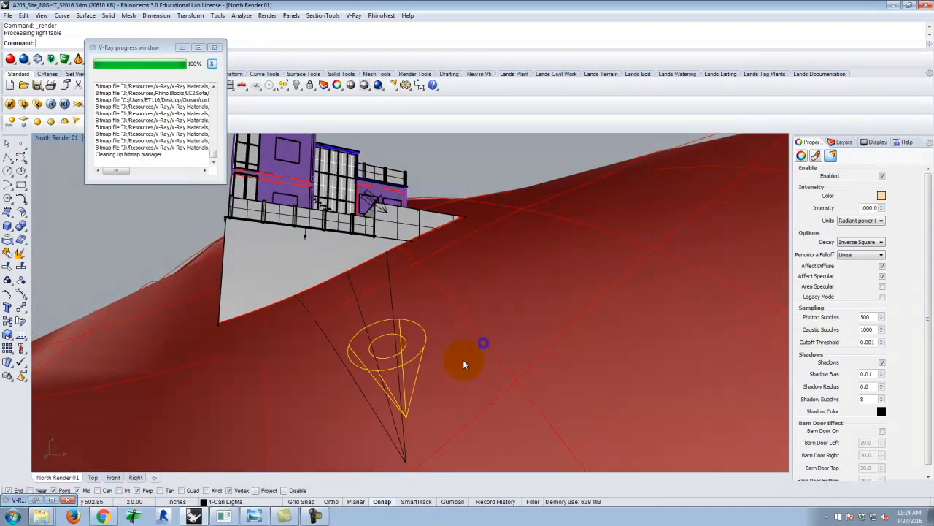
text(Co)
key(Return)
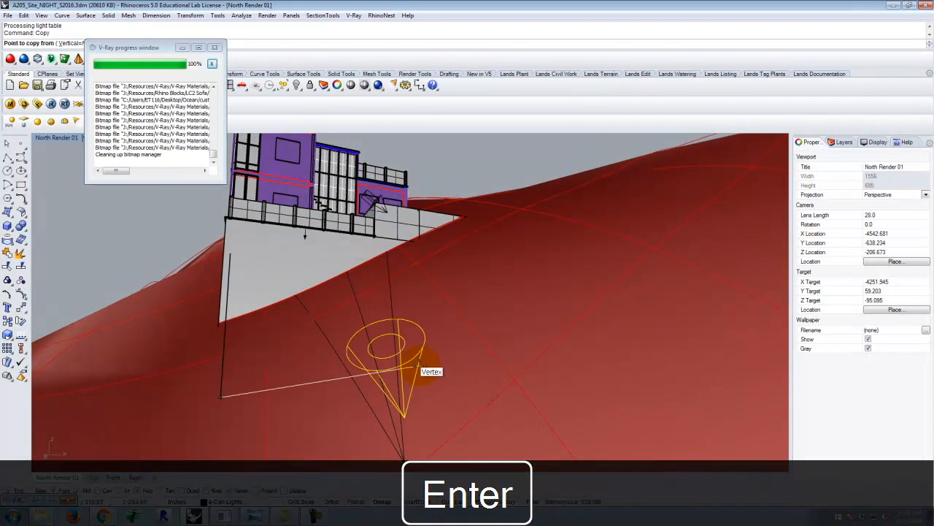
text(i)
key(Return)
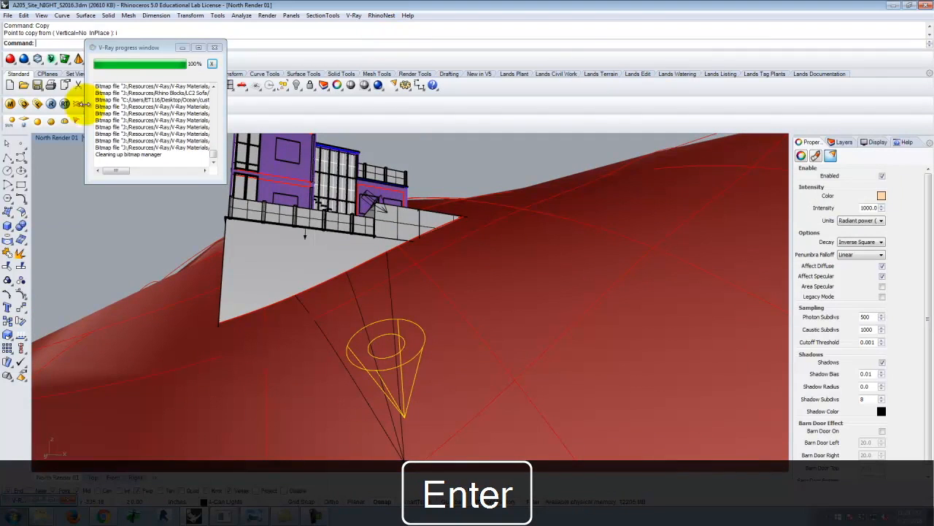
Rotate the copied spotlight about its tip in the Top view, from the center guide line to the right-hand guide line.
double_click(48, 138)
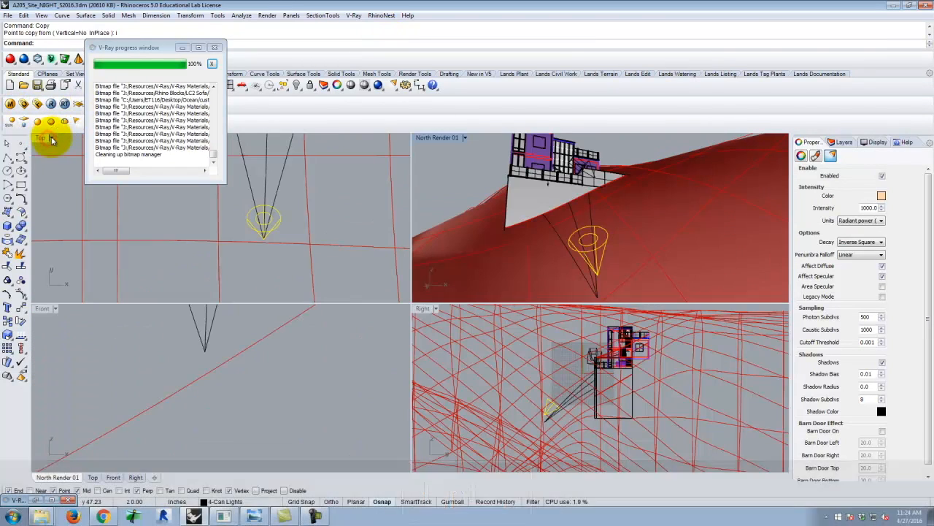
double_click(44, 138)
scroll(504, 360, up, 1)
text(rotate)
key(Return)
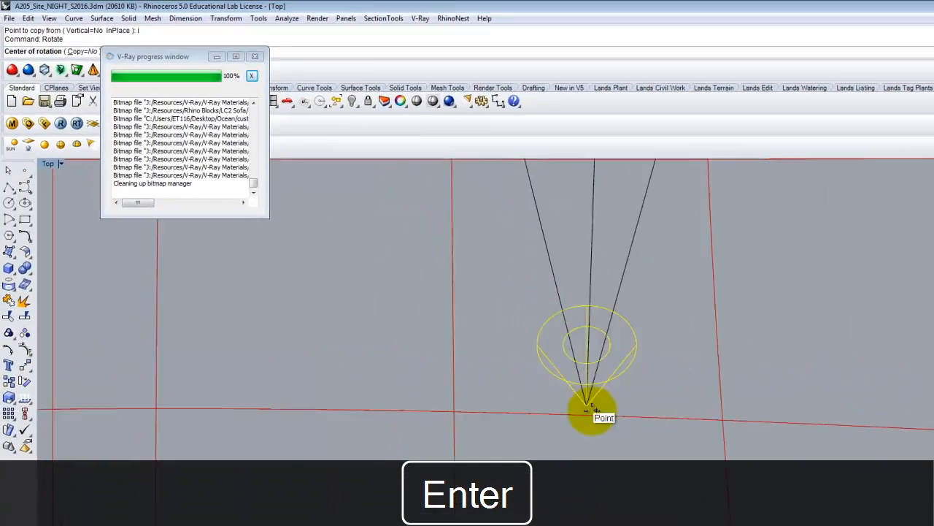
click(494, 337)
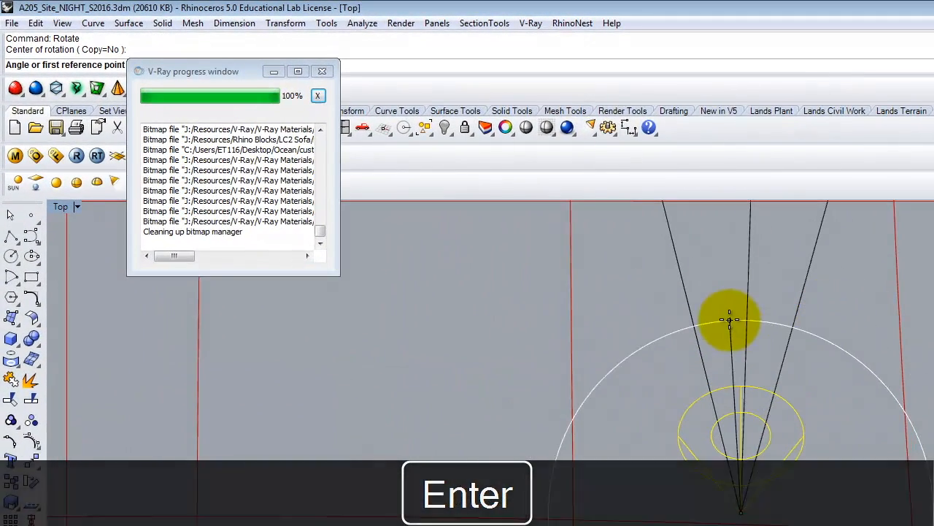
click(744, 304)
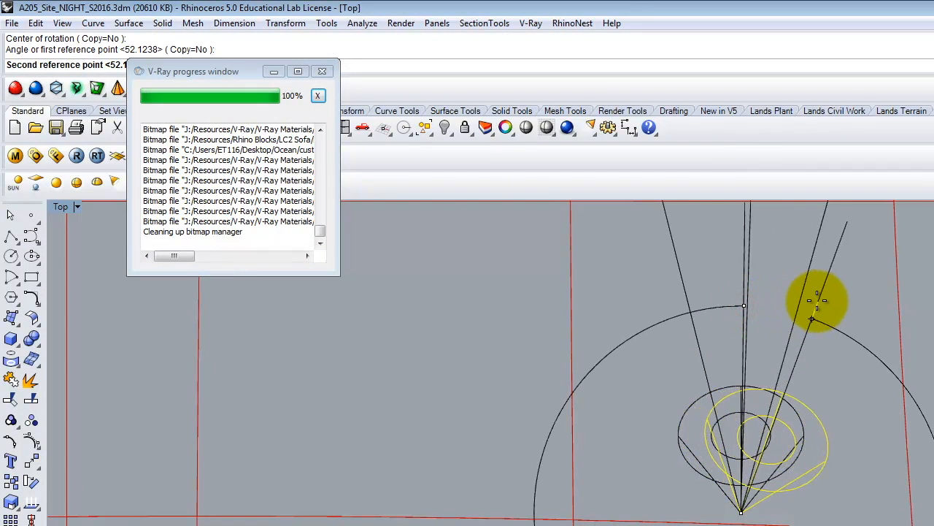
click(803, 290)
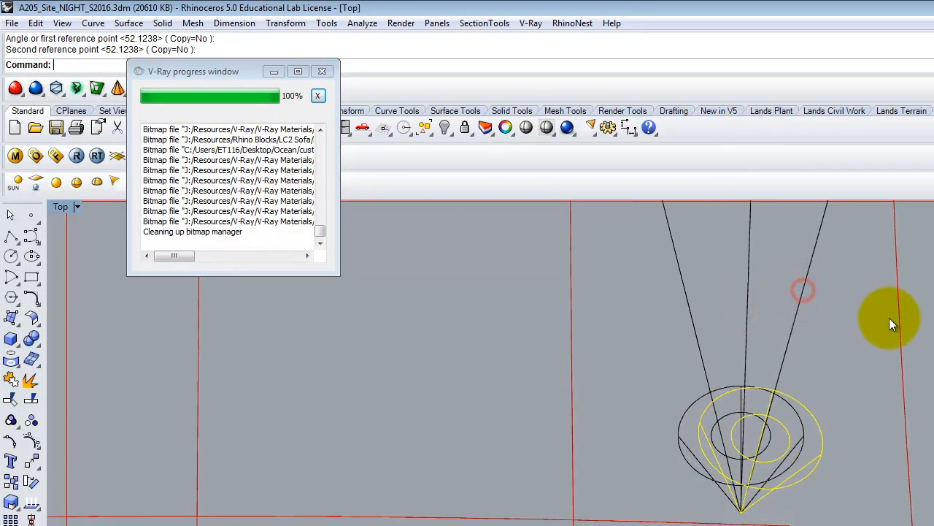
Copy the rotated spotlight in place and rotate the copy about its tip from the right-hand guide line to the left-hand one.
key(Return)
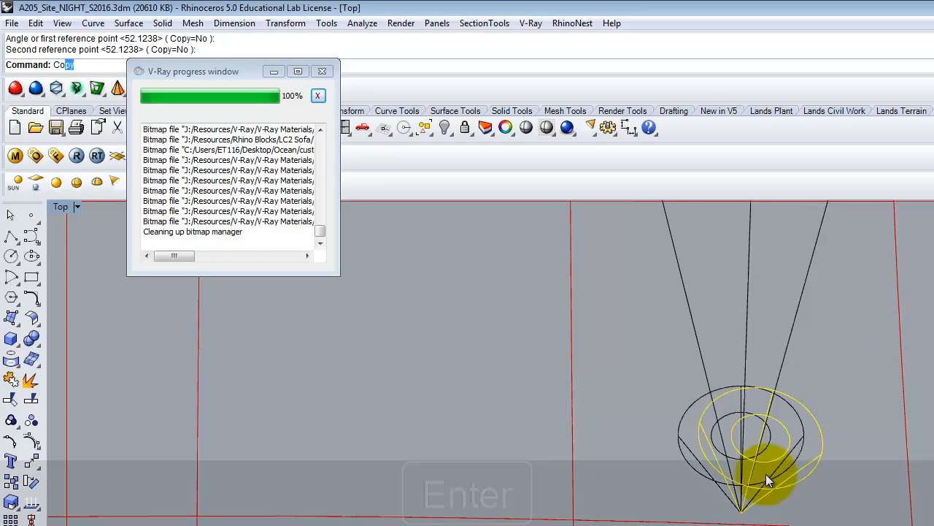
text(i)
key(Return)
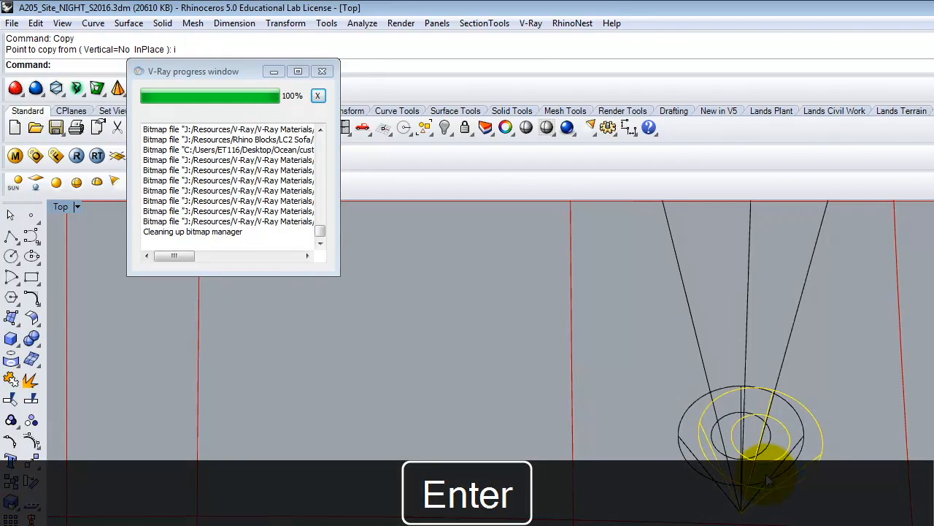
text(Rotate)
key(Return)
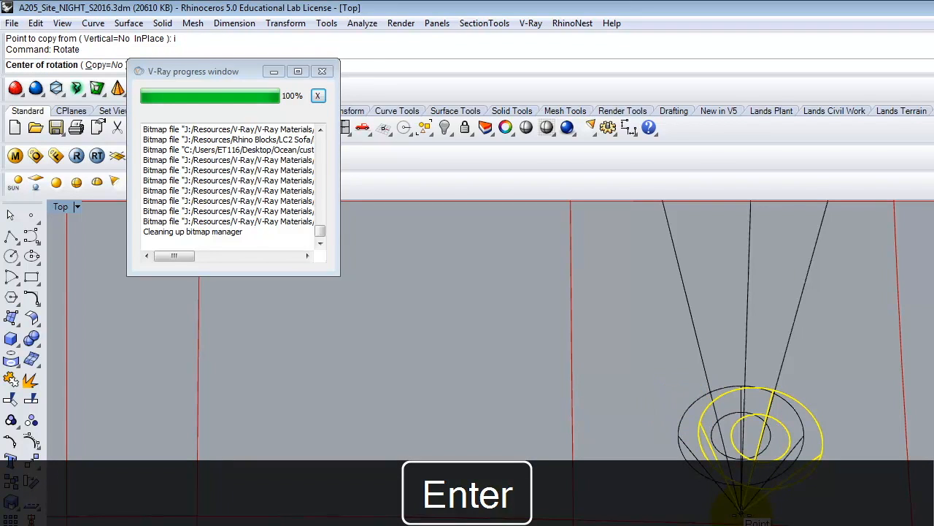
click(741, 509)
click(798, 308)
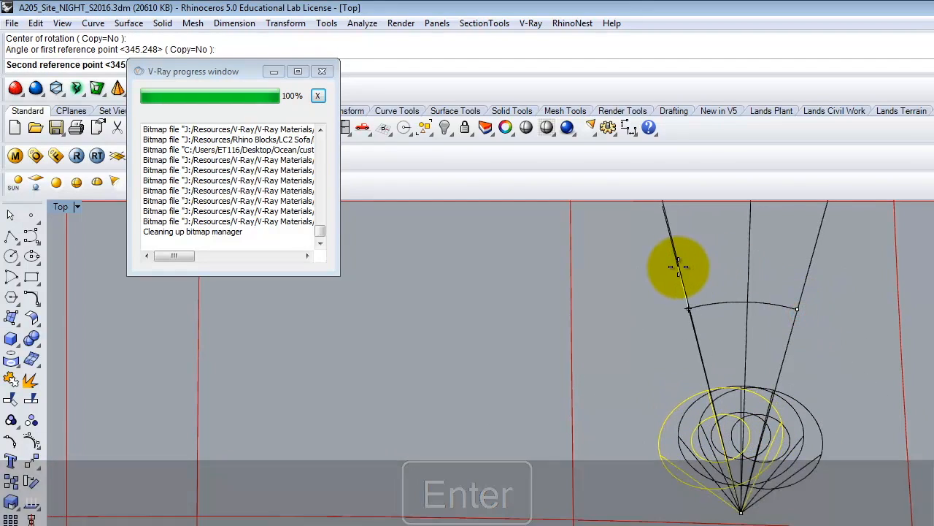
click(678, 267)
key(Escape)
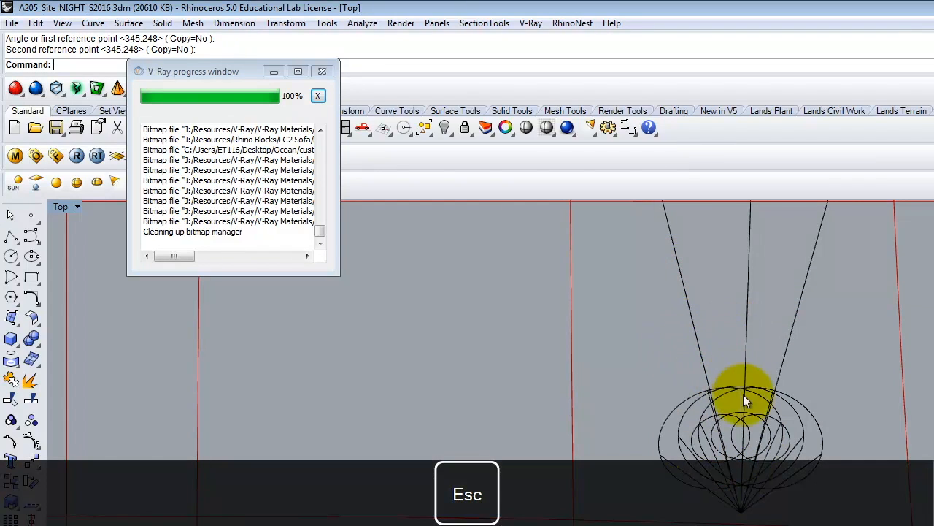
Minimize the V-Ray progress window, restore the four-view layout and frame the building with its spotlights in the North Render 01 view.
scroll(715, 504, down, 2)
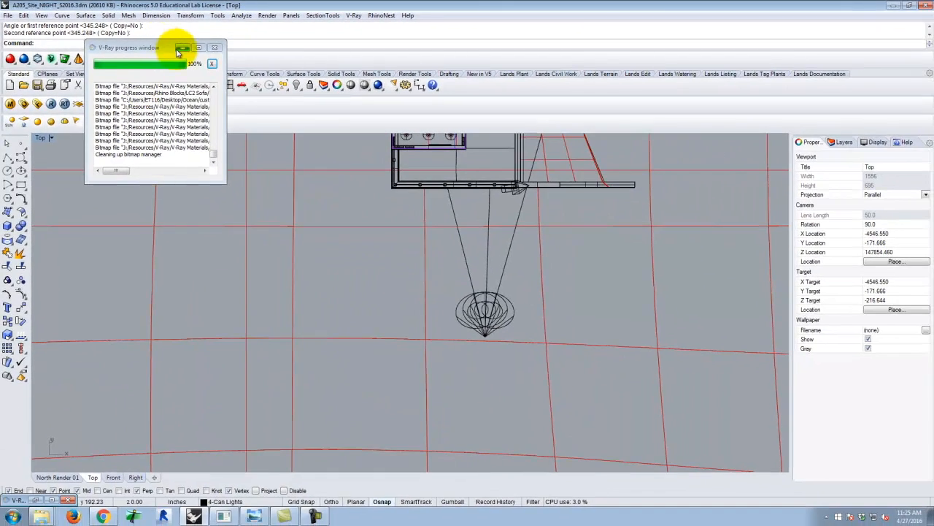
click(180, 48)
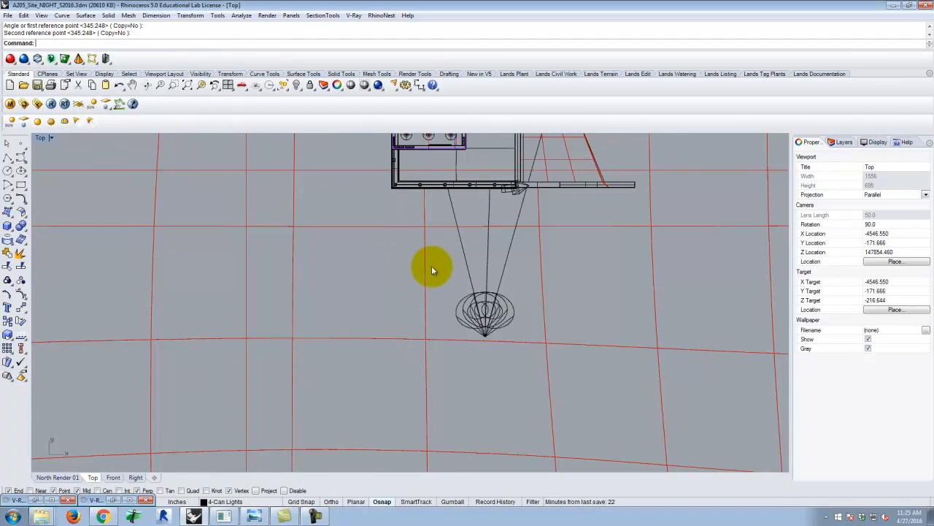
double_click(41, 138)
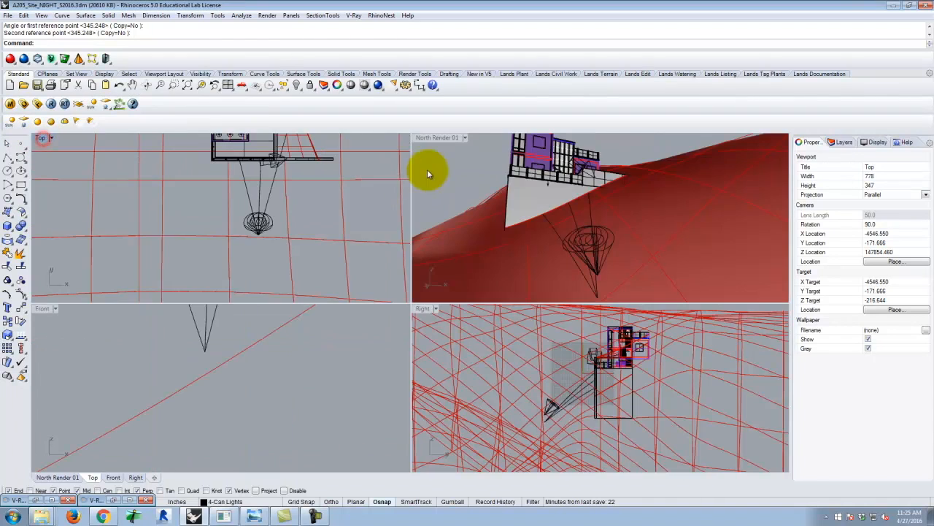
right_drag(611, 262, 661, 251)
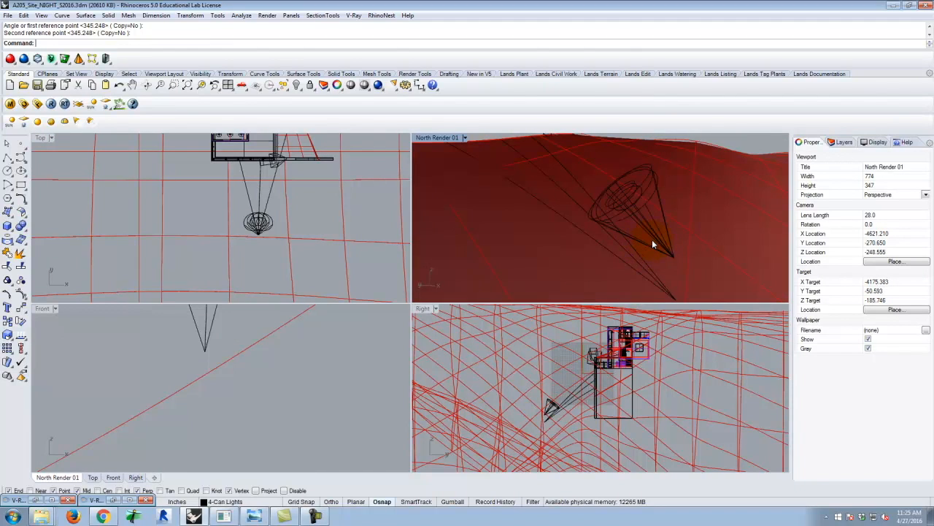
scroll(649, 240, down, 4)
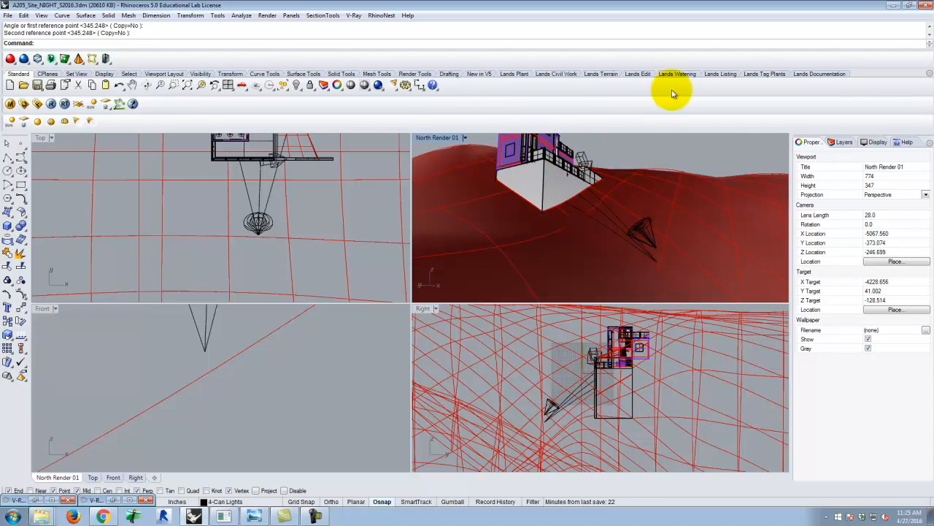
Render the North Render 01 view from a closer angle and examine the spotlights' effect in the V-Ray frame buffer.
right_drag(631, 184, 474, 157)
click(377, 85)
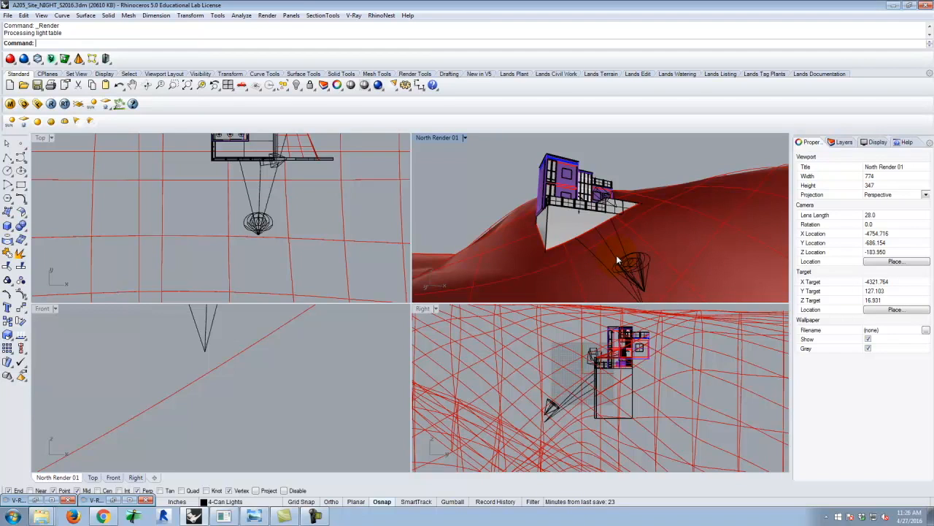
click(34, 499)
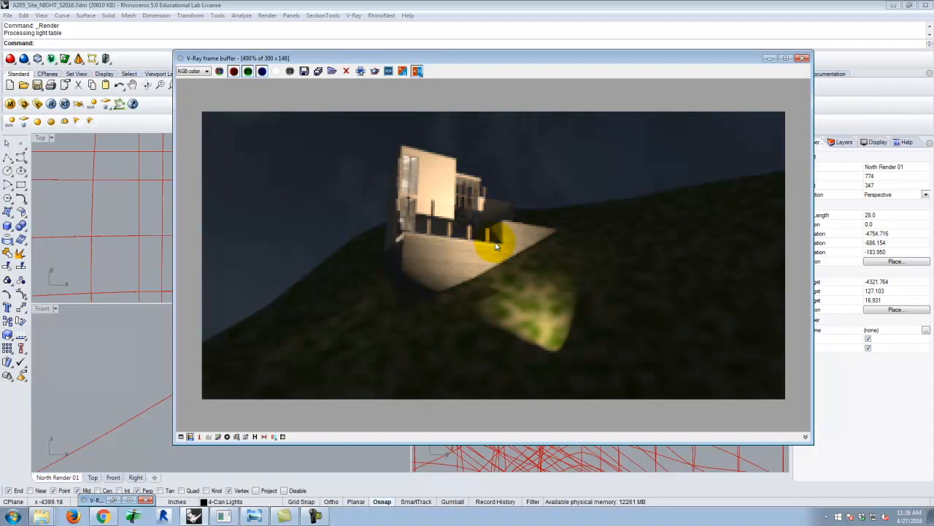
click(770, 58)
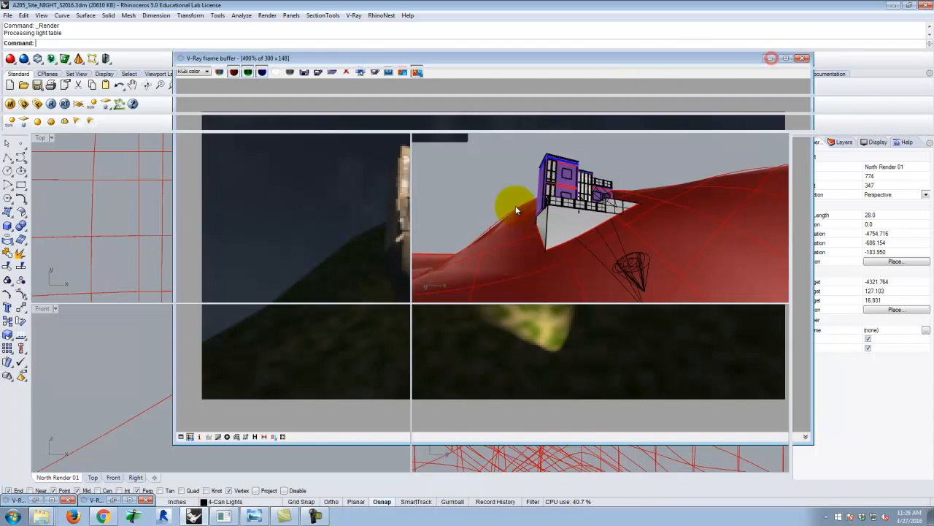
Set the intensity of the three overlapping terrain spotlights in front of the building to 300.
click(636, 264)
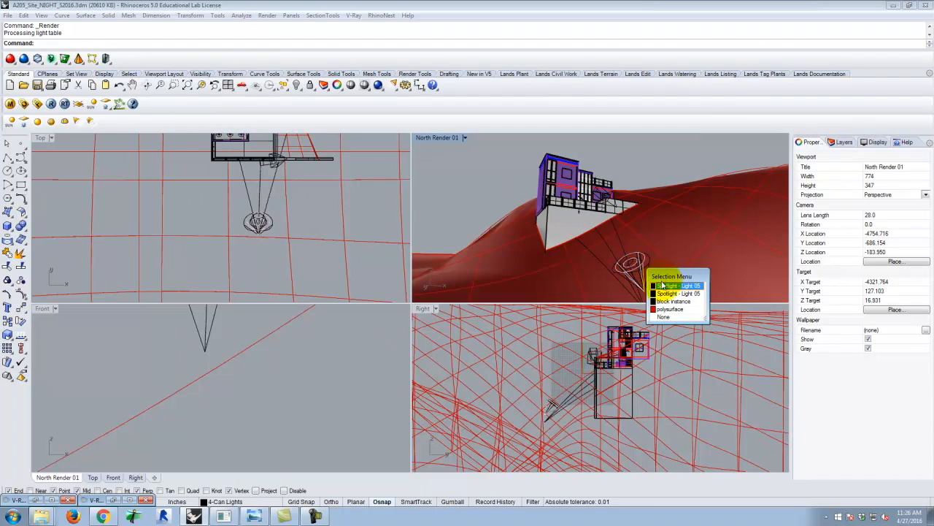
click(662, 284)
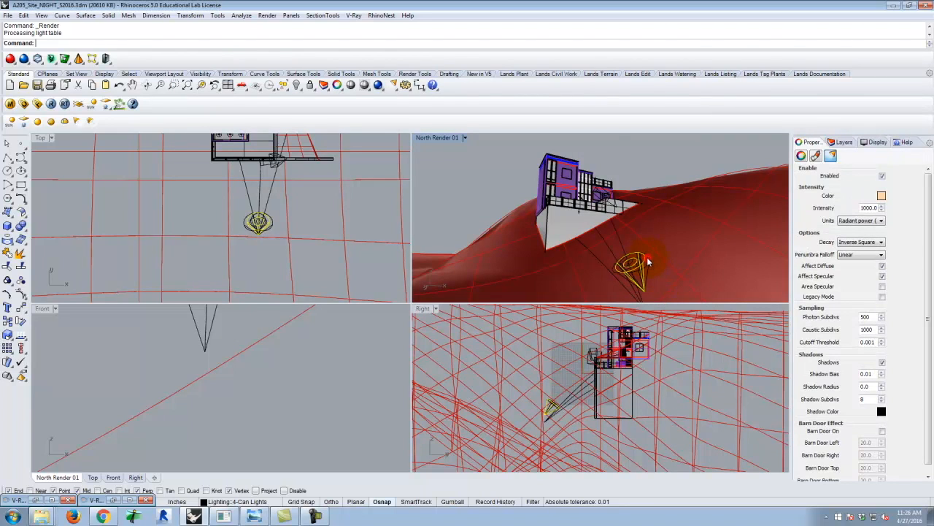
click(647, 257)
click(695, 287)
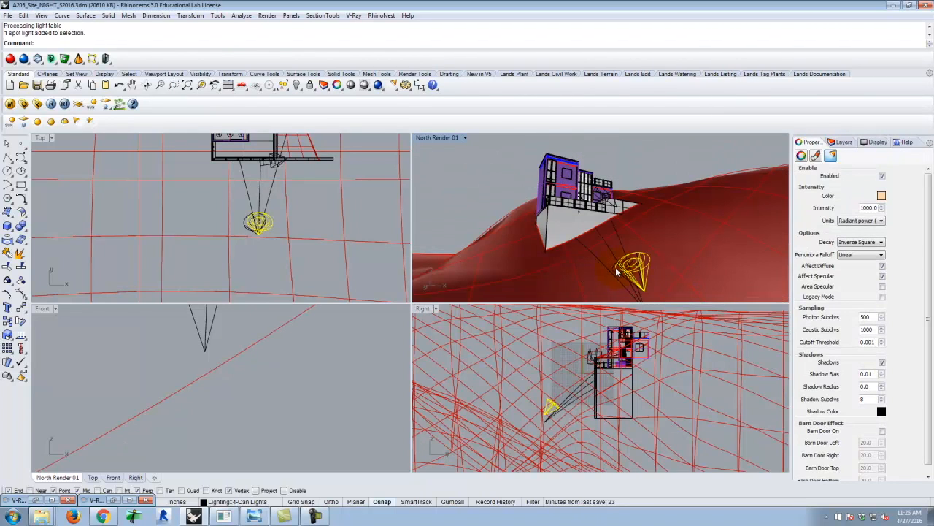
click(615, 272)
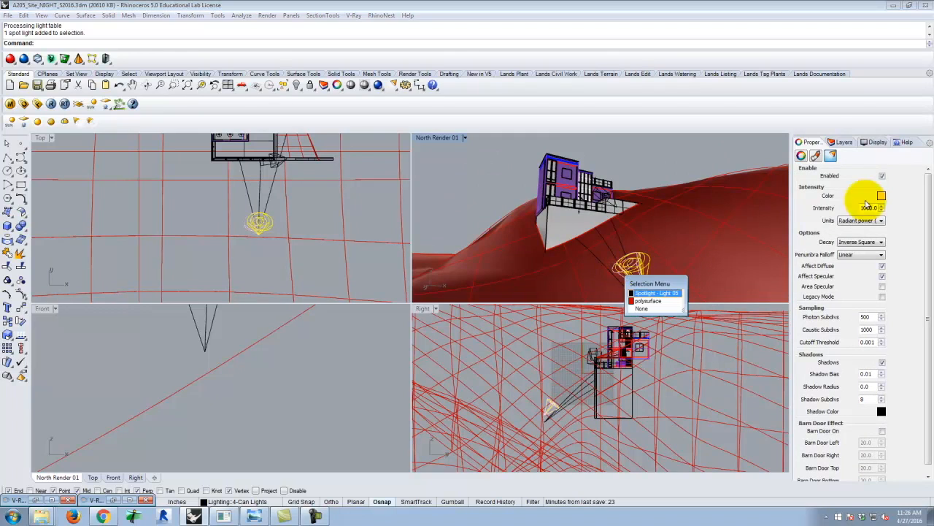
click(650, 292)
key(ctrl+a)
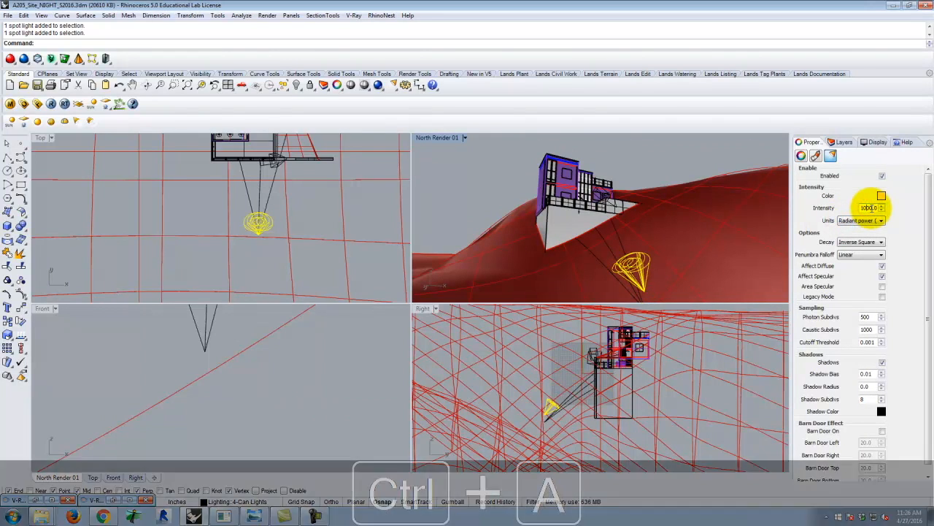
text(300)
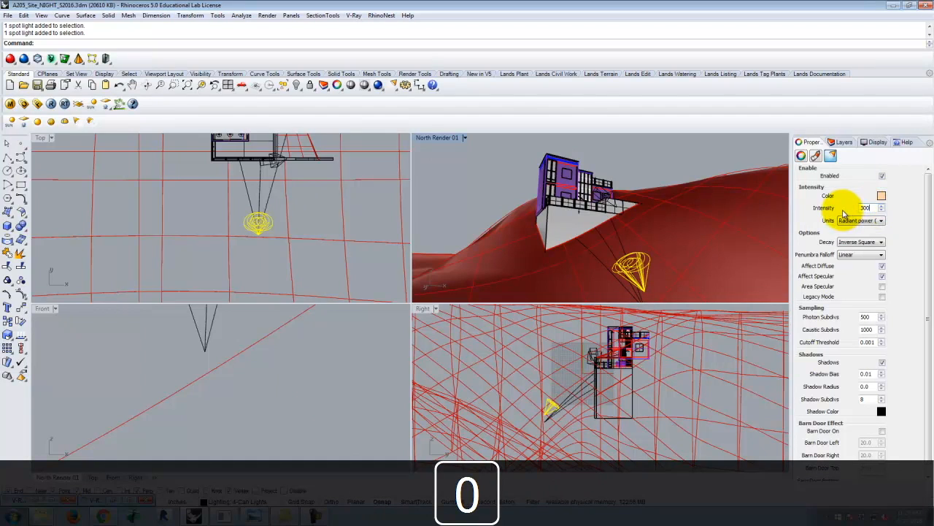
key(Tab)
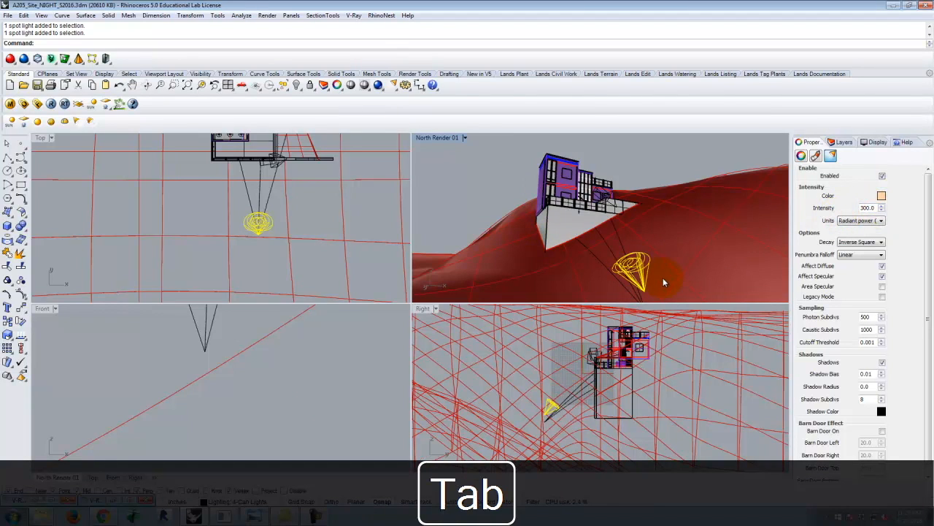
click(625, 166)
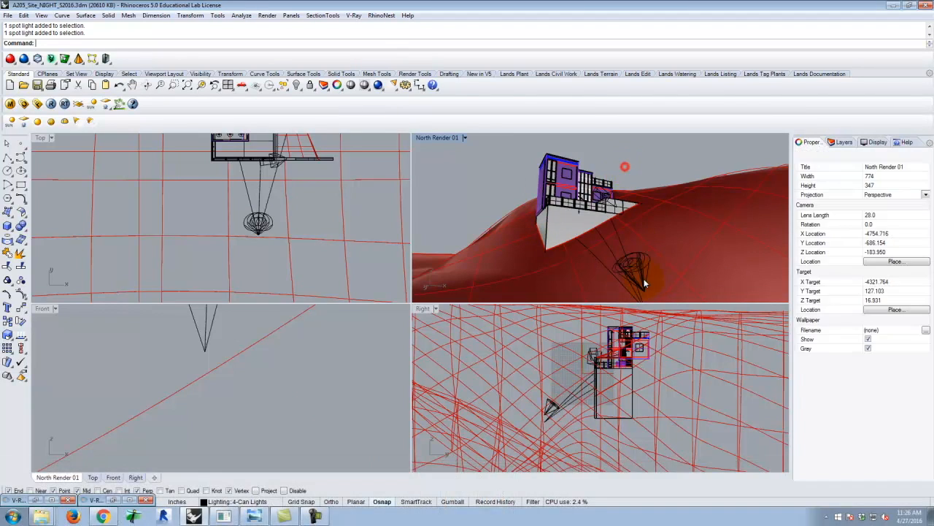
Copy the three overlapping terrain spotlights to the ground beyond the building's left side in the Top view.
click(641, 264)
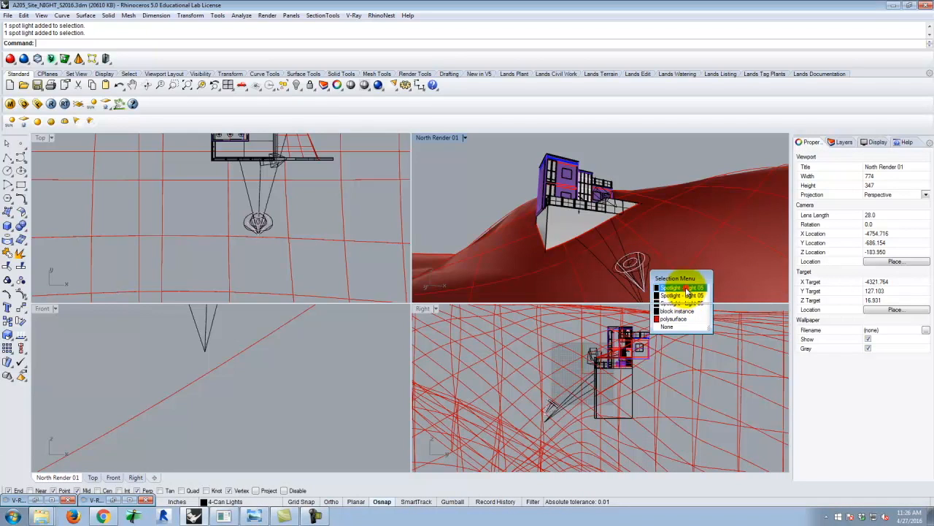
click(657, 303)
click(645, 263)
click(673, 283)
click(617, 267)
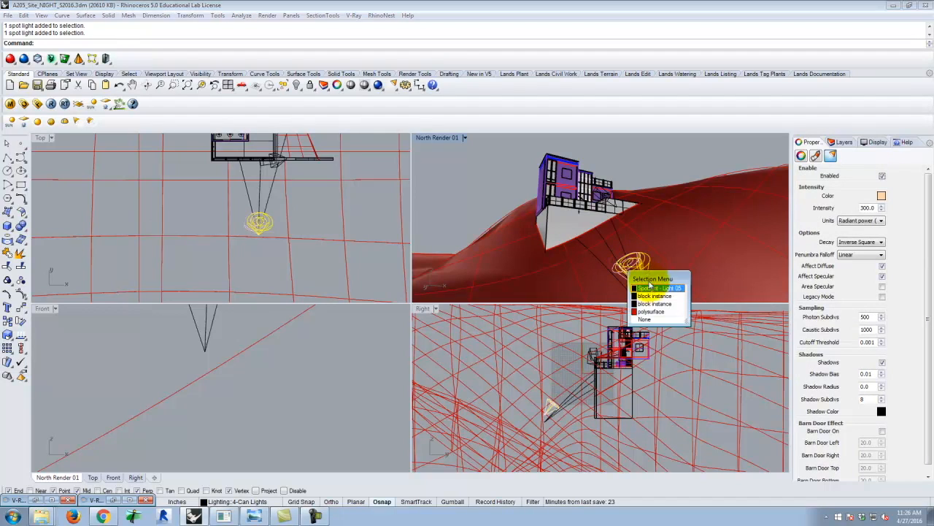
click(657, 282)
scroll(661, 254, down, 3)
text(copy)
key(Return)
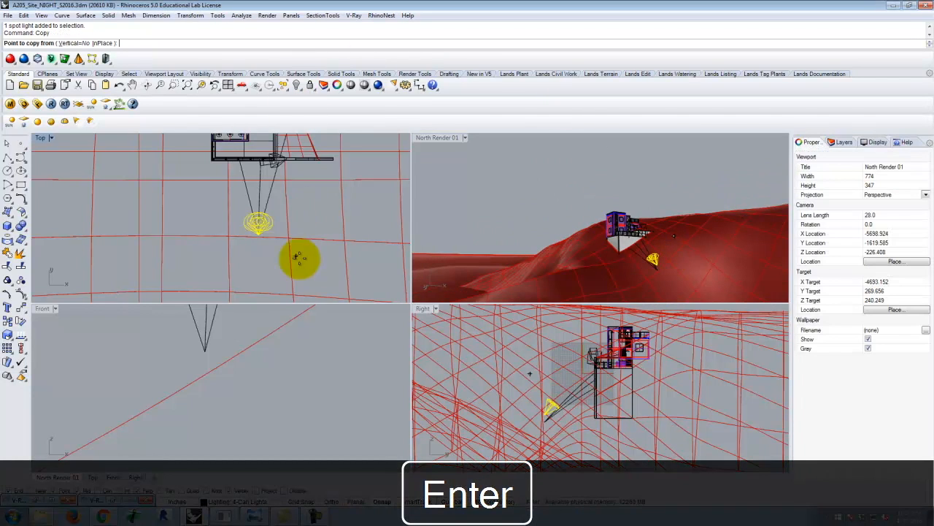
scroll(298, 257, down, 6)
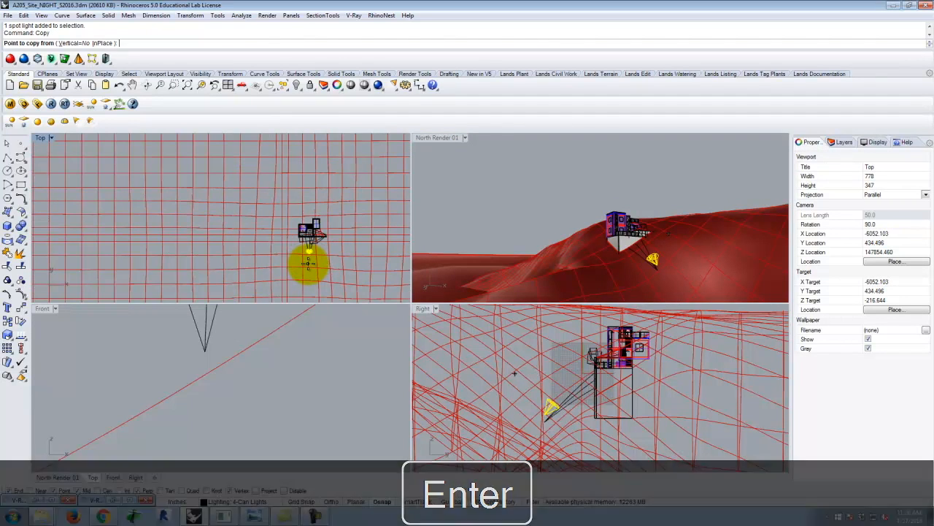
click(309, 263)
scroll(277, 232, up, 3)
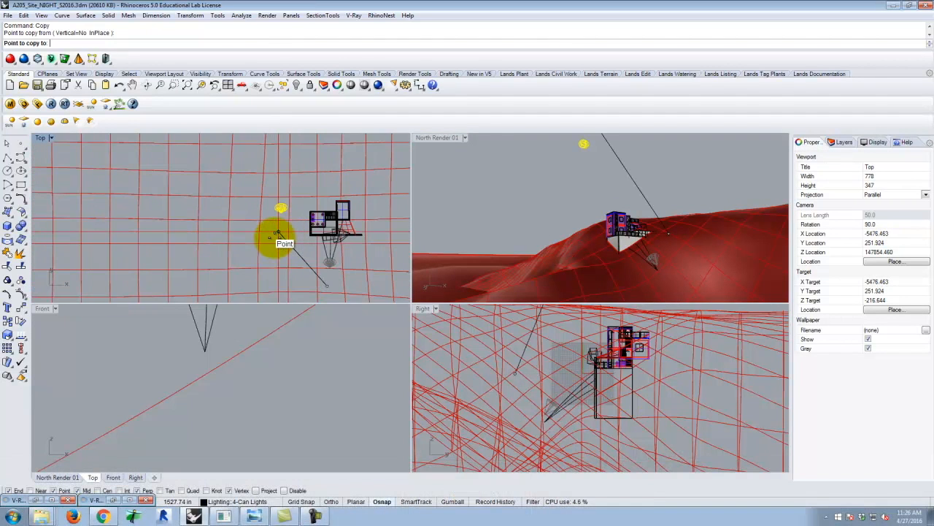
scroll(277, 231, up, 2)
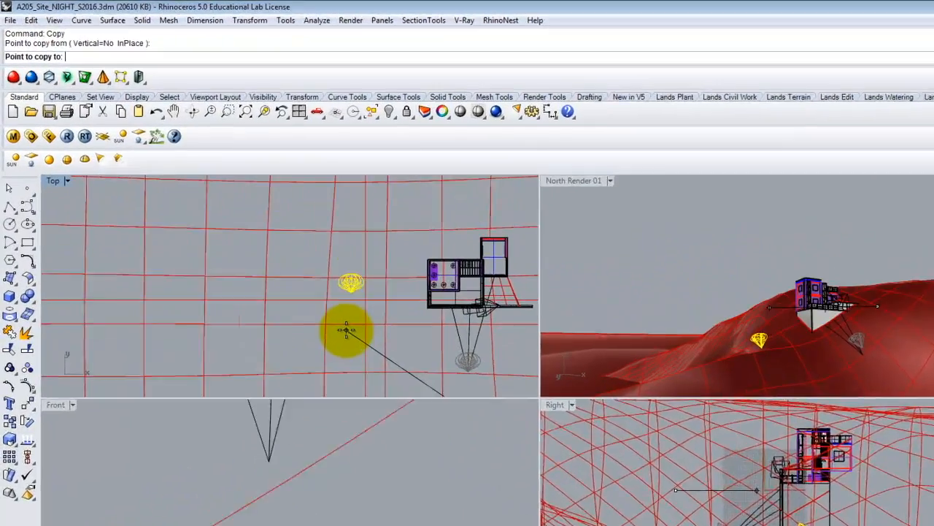
click(262, 252)
key(Escape)
click(382, 299)
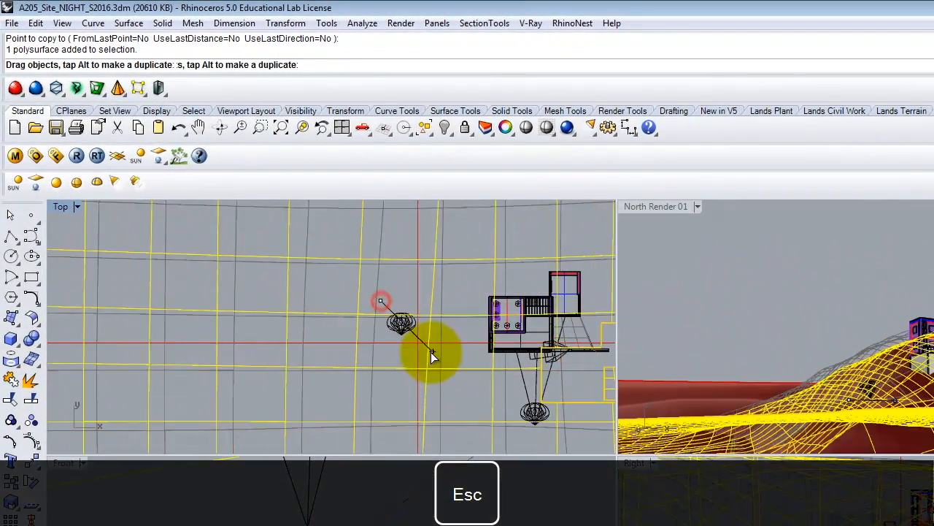
key(ctrl+a)
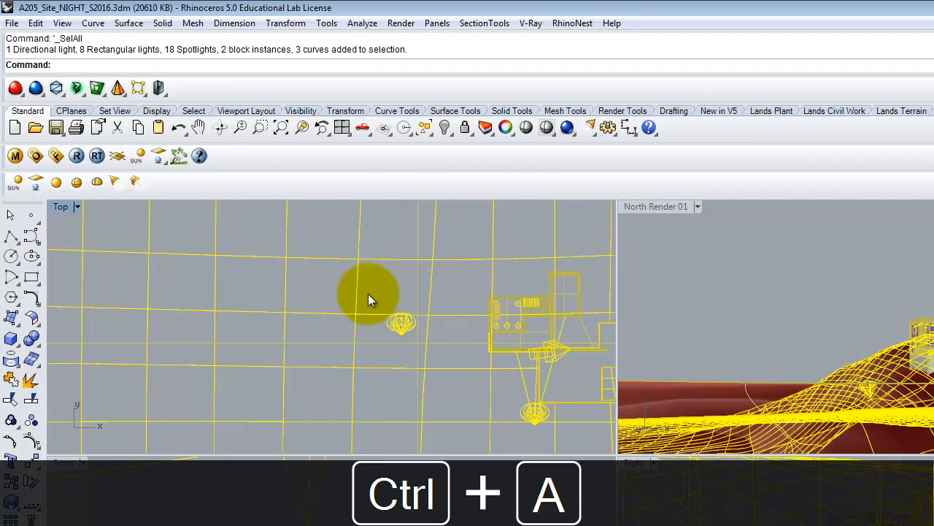
key(ctrl+z)
key(ctrl+z)
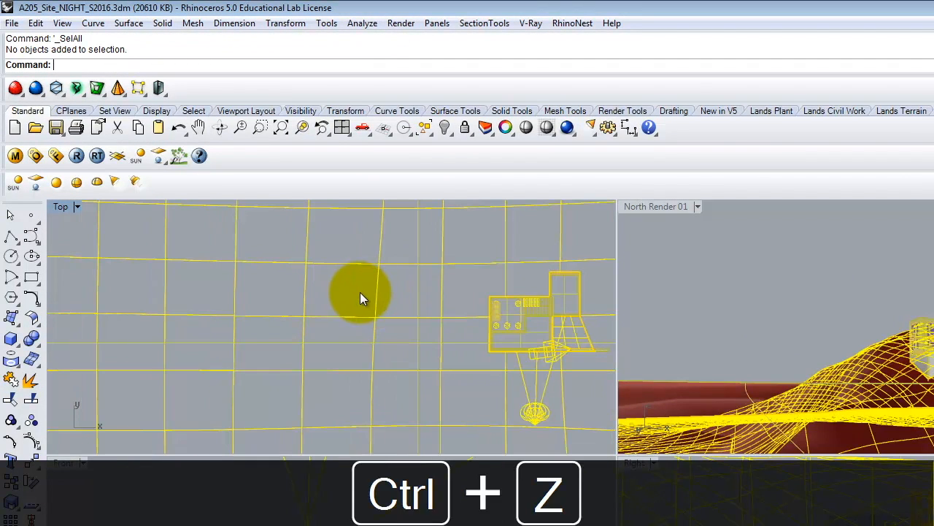
click(35, 23)
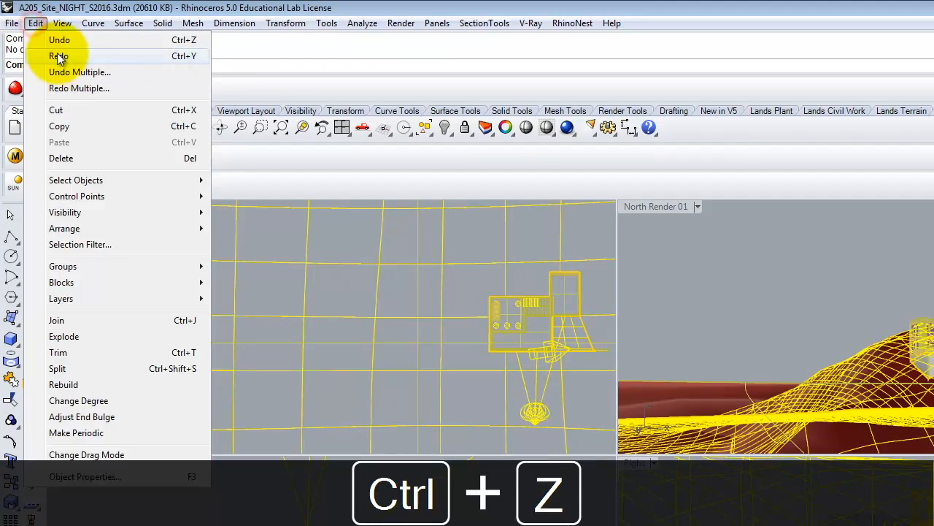
click(58, 56)
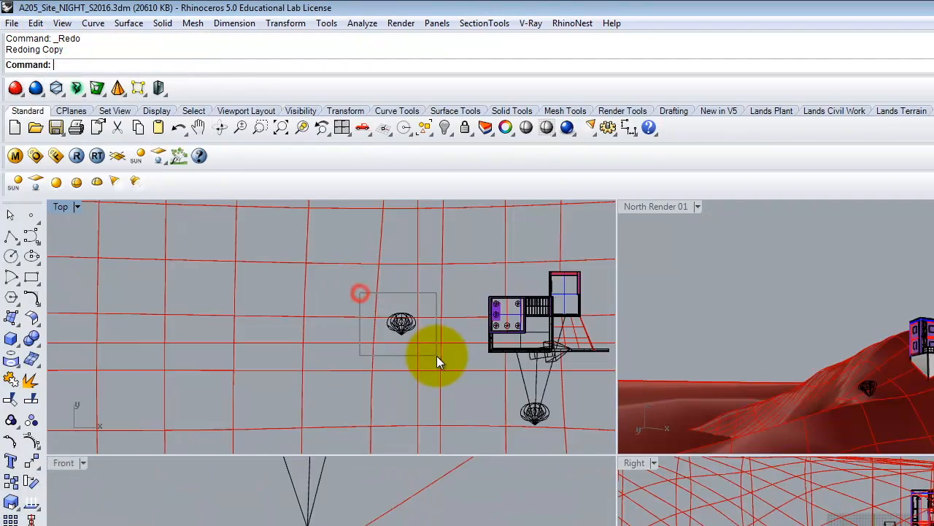
Rotate the three copied spotlights 90 degrees about their shared tip in the Top view.
drag(436, 358, 436, 356)
text(rotate)
key(Return)
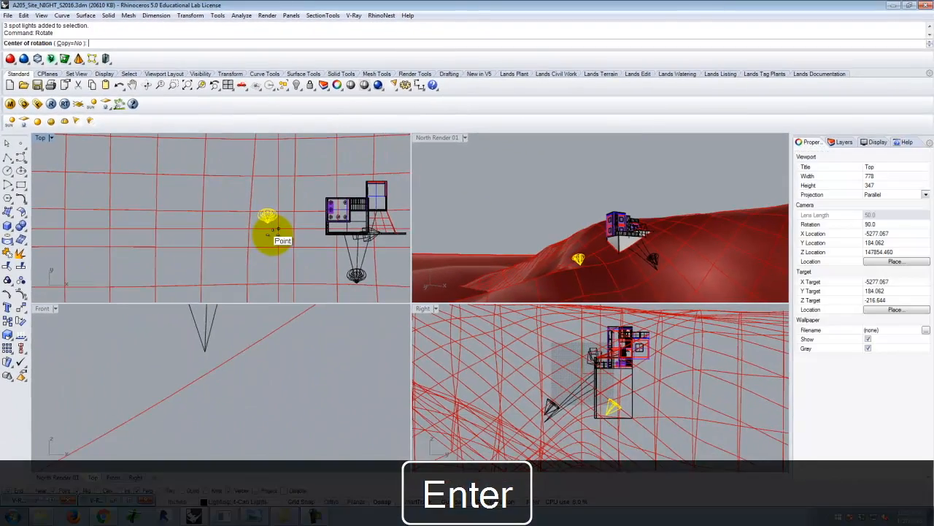
scroll(276, 231, up, 4)
click(280, 212)
text(90)
key(Return)
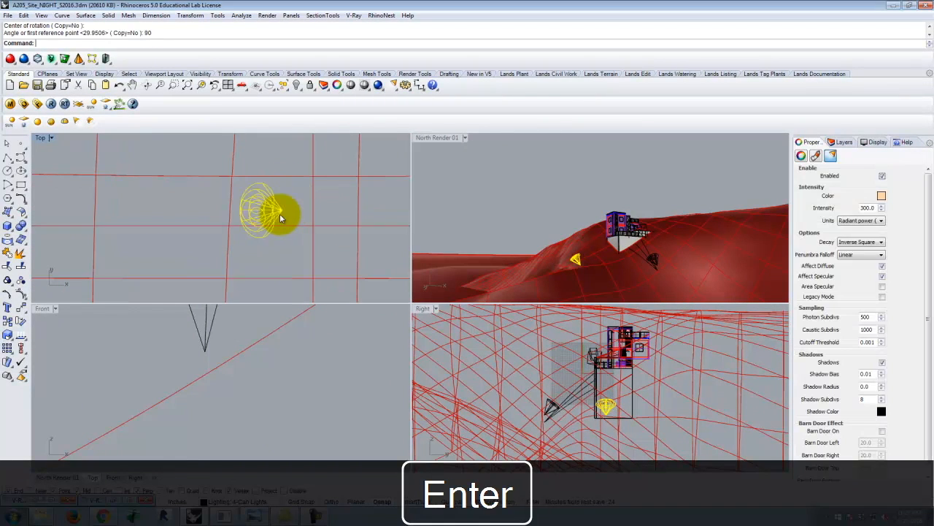
Rotate the copied spotlights another 180 degrees about their tip so they aim toward the building.
text(Ro)
key(Return)
click(280, 212)
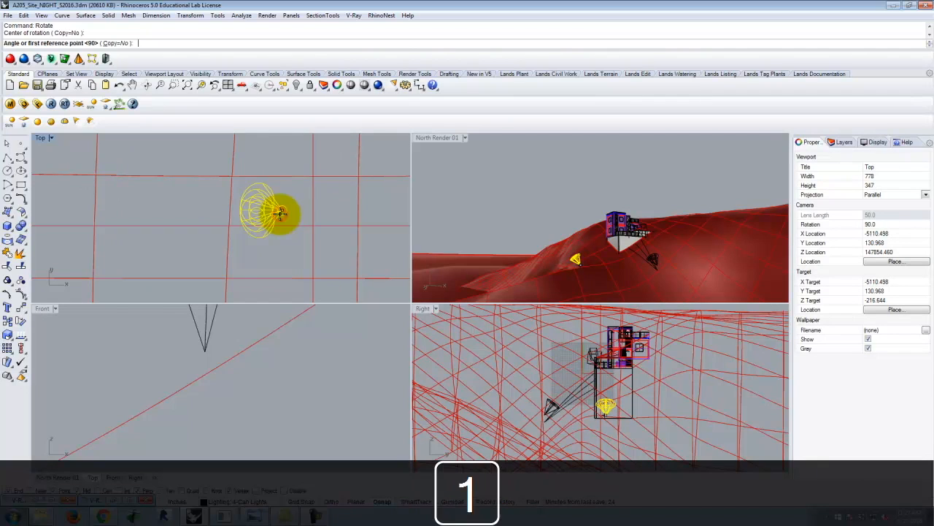
text(180)
key(Return)
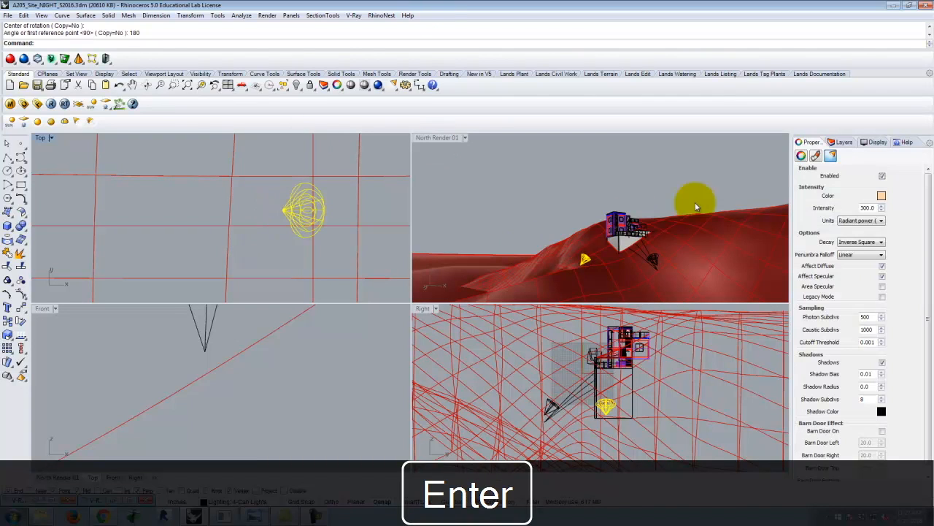
Move the copied spotlights vertically, with Vertical set to Yes, to bring their tip up to the terrain surface.
right_drag(636, 251, 624, 182)
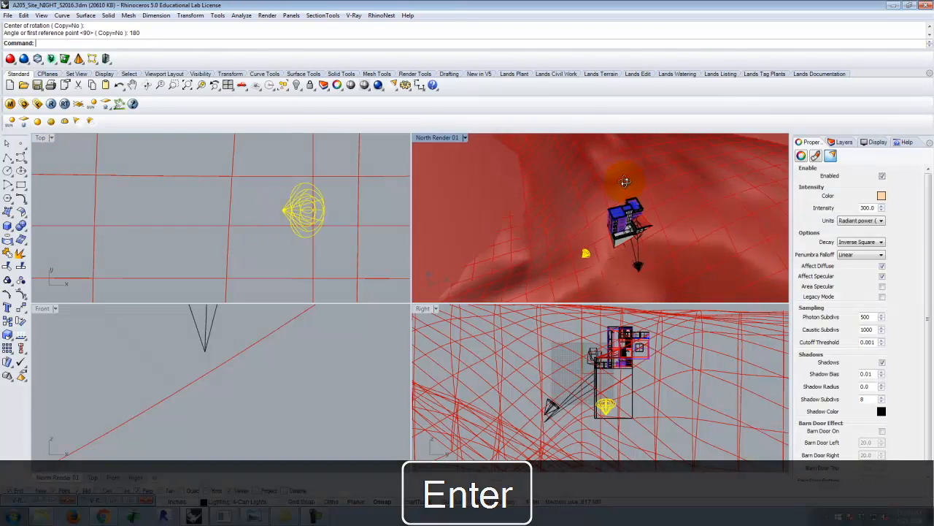
right_drag(584, 259, 617, 376)
right_drag(648, 233, 587, 190)
key(Return)
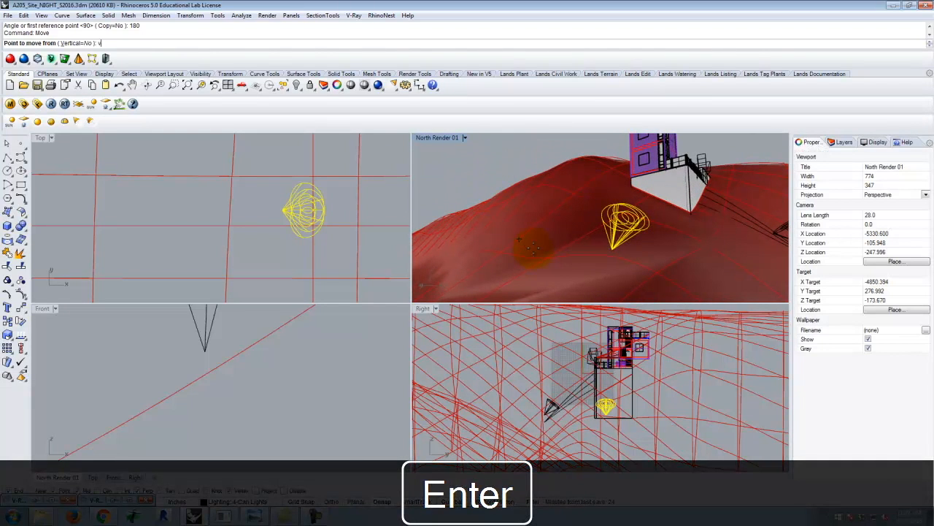
text(v)
key(Return)
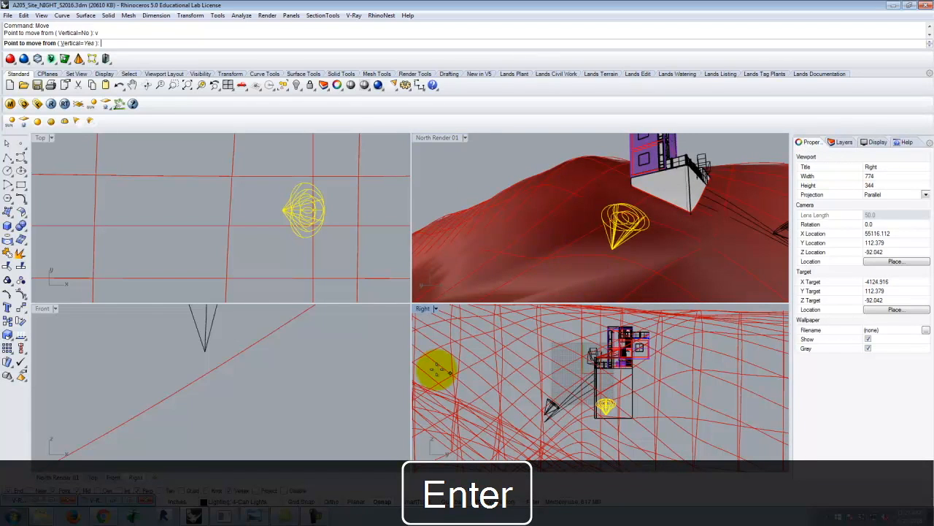
scroll(582, 234, down, 5)
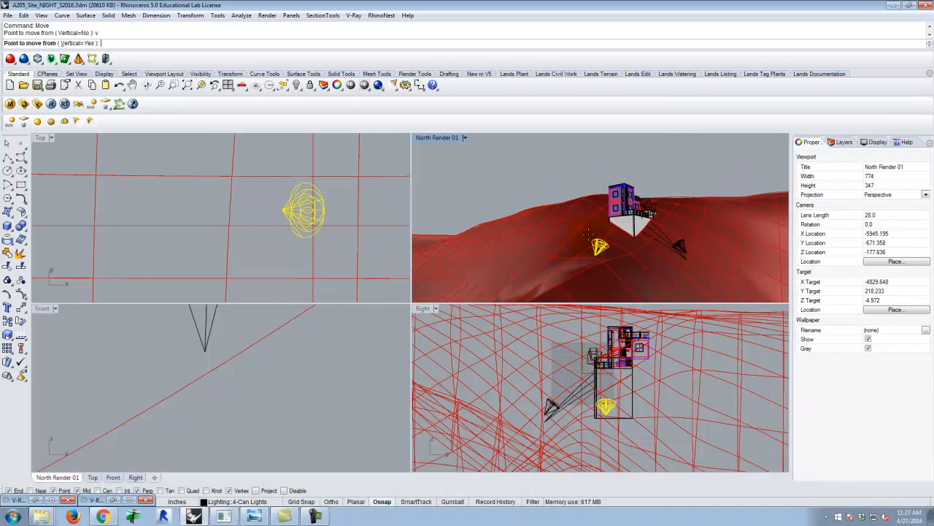
right_drag(582, 231, 584, 251)
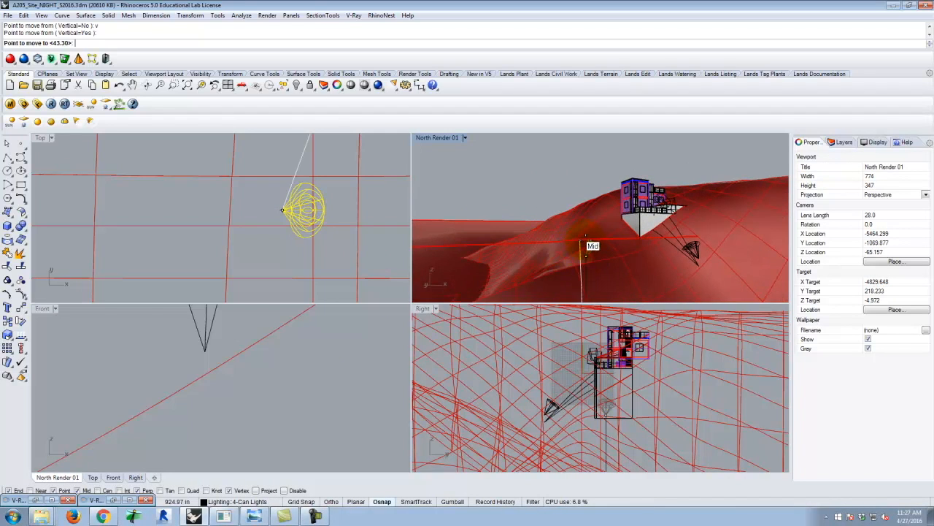
scroll(586, 252, up, 4)
mouse_move(586, 252)
right_down()
mouse_move(592, 246)
mouse_move(590, 261)
mouse_move(590, 251)
right_up()
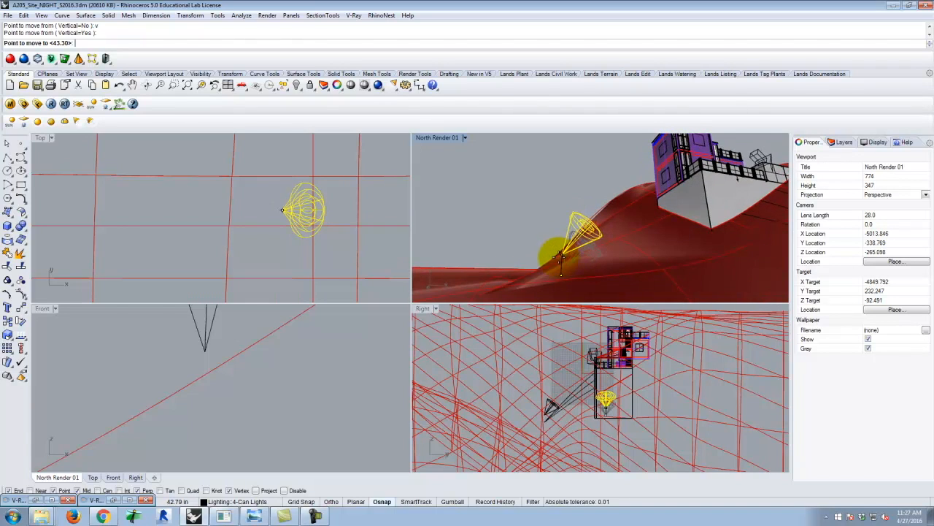
click(559, 265)
scroll(609, 209, down, 4)
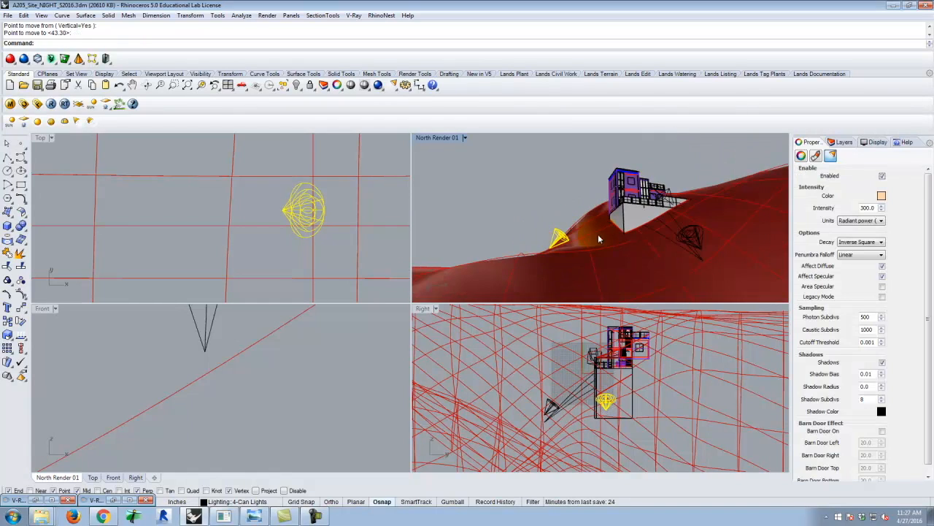
Rotate the copied left-hand spotlights slightly clockwise about their tip in the Front view, tilting them lower toward the building.
right_drag(713, 234, 626, 232)
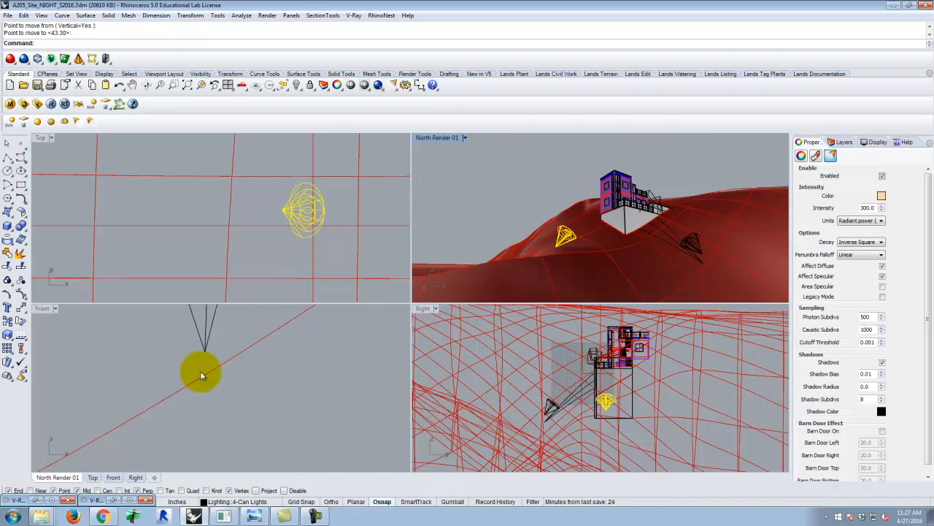
scroll(268, 384, down, 12)
scroll(260, 344, up, 6)
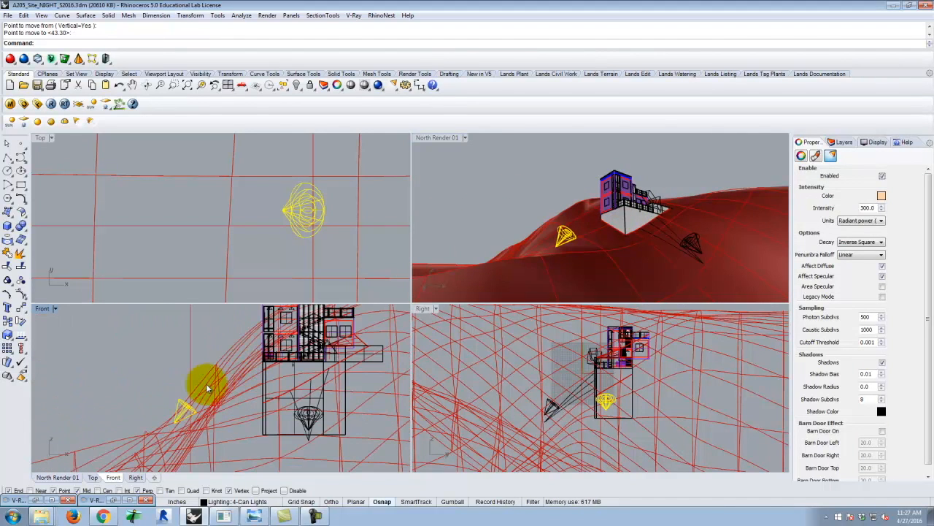
scroll(234, 354, down, 2)
scroll(189, 415, up, 9)
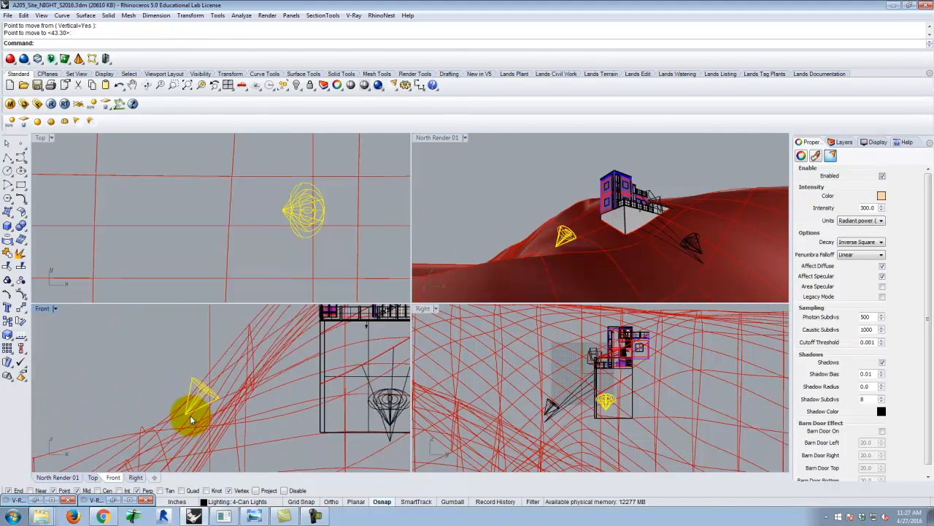
text(Rotate)
key(Return)
click(184, 414)
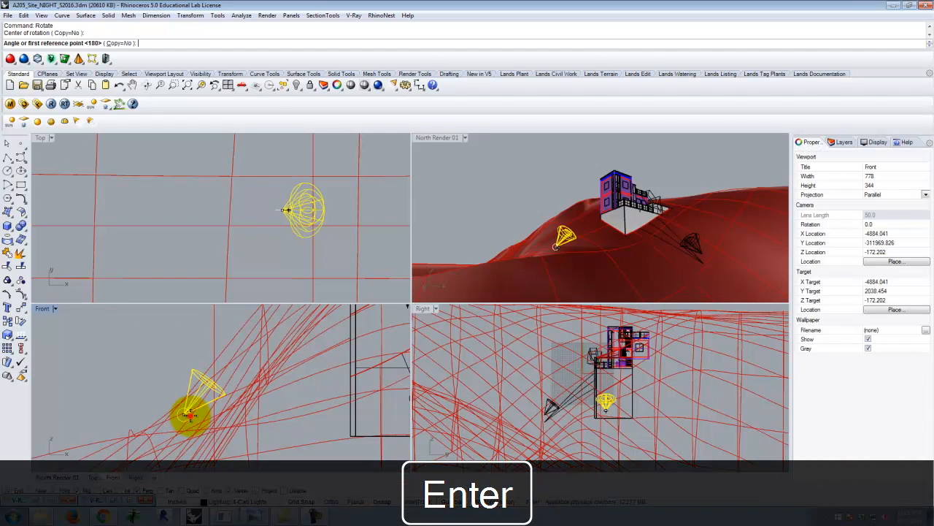
click(161, 336)
click(173, 336)
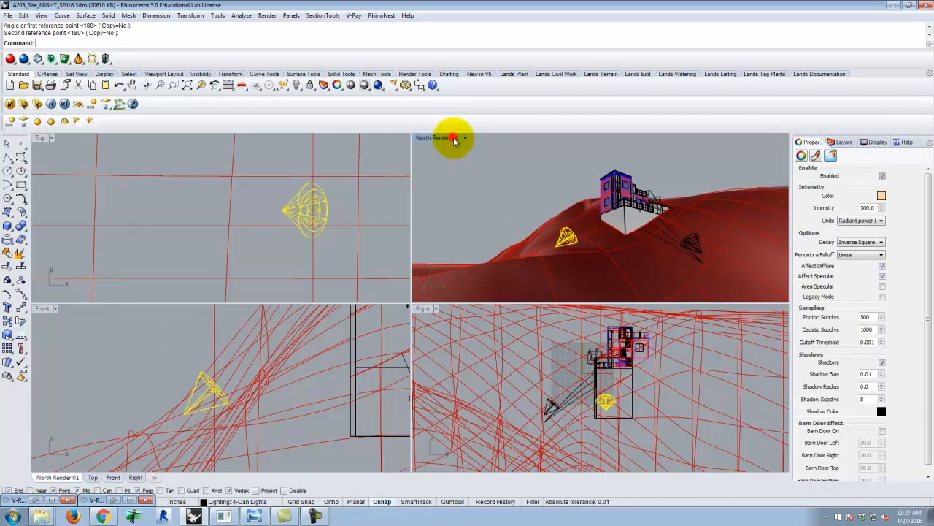
Render the maximized North Render 01 view with V-Ray to check both spotlight groups, and dismiss the frame buffer.
double_click(458, 138)
scroll(289, 311, up, 5)
right_drag(289, 310, 595, 212)
scroll(430, 327, down, 5)
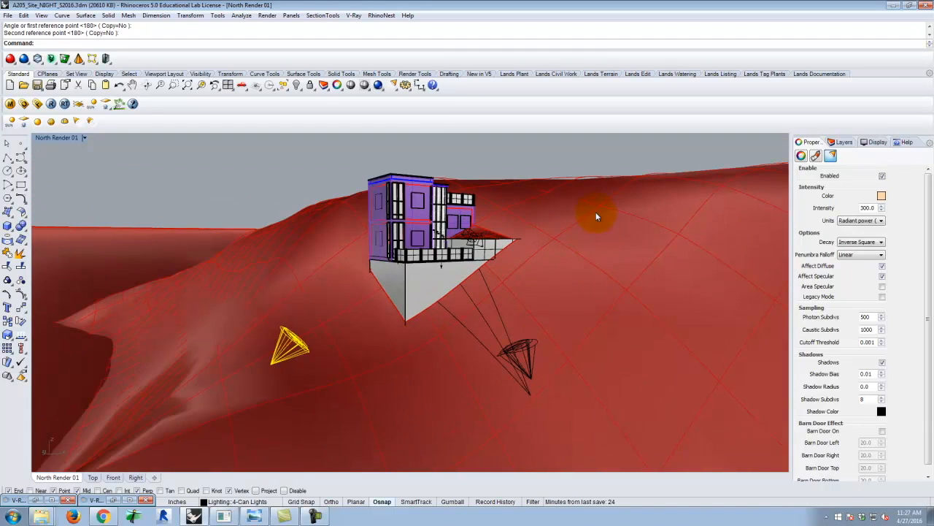
click(51, 104)
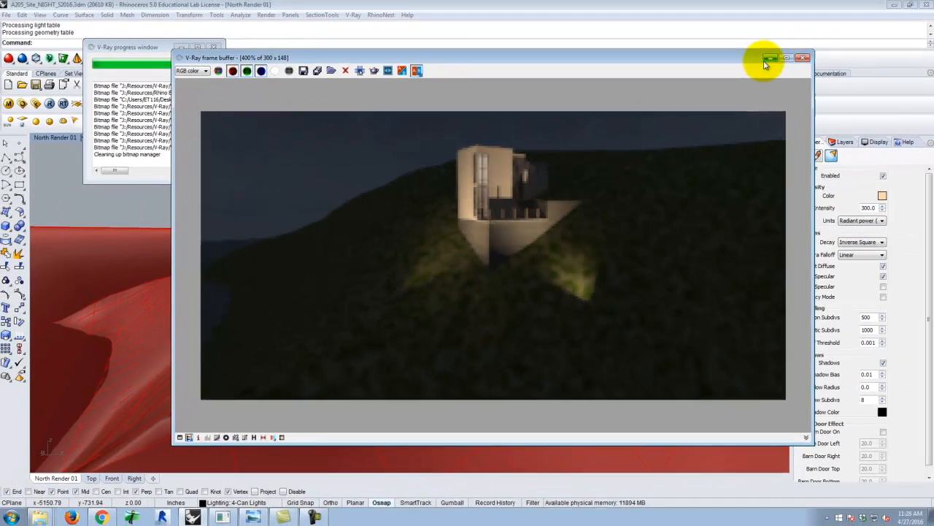
click(806, 32)
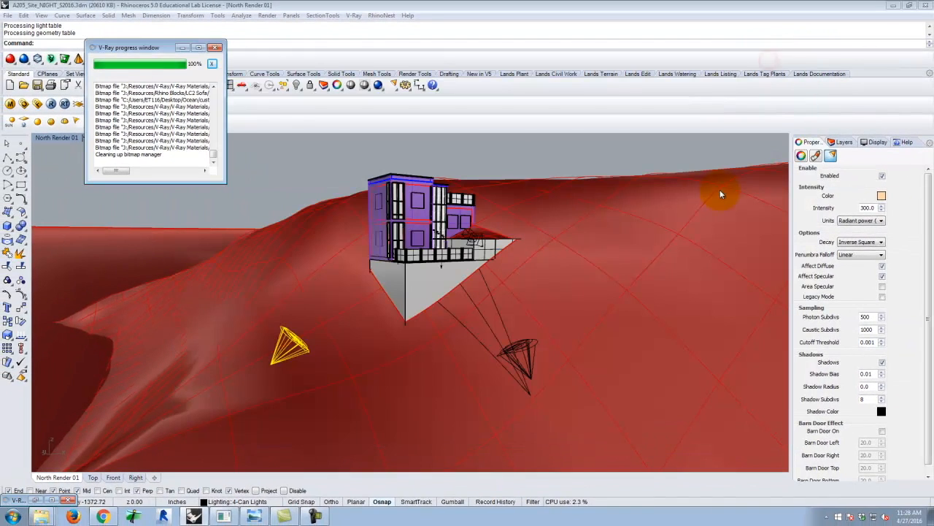
Turn on the Bunchgrass layer and copy one bunchgrass mesh from the terrace bed to the tip of the front spotlight group.
click(843, 141)
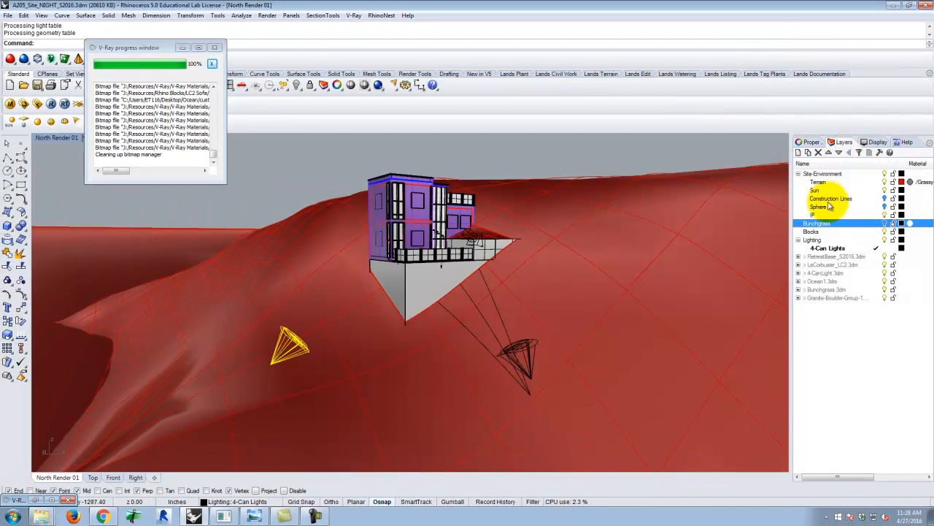
click(885, 223)
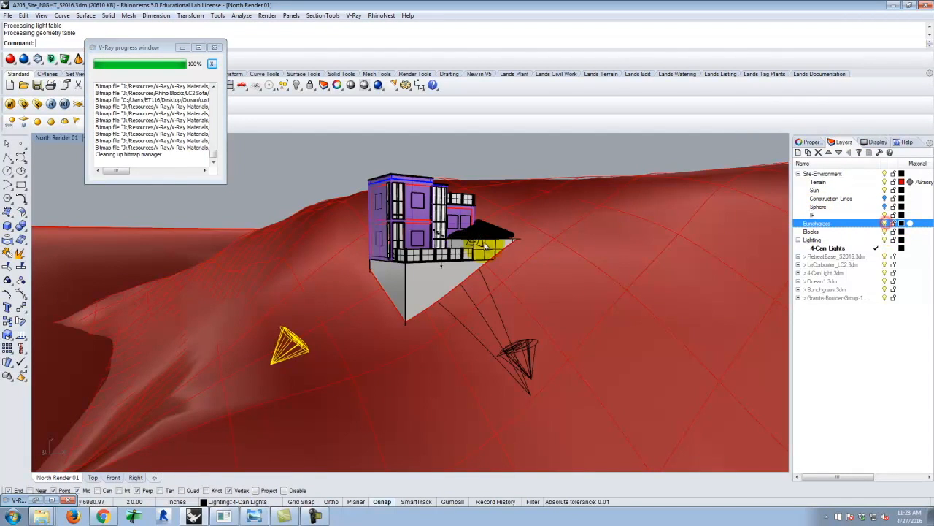
scroll(509, 230, up, 8)
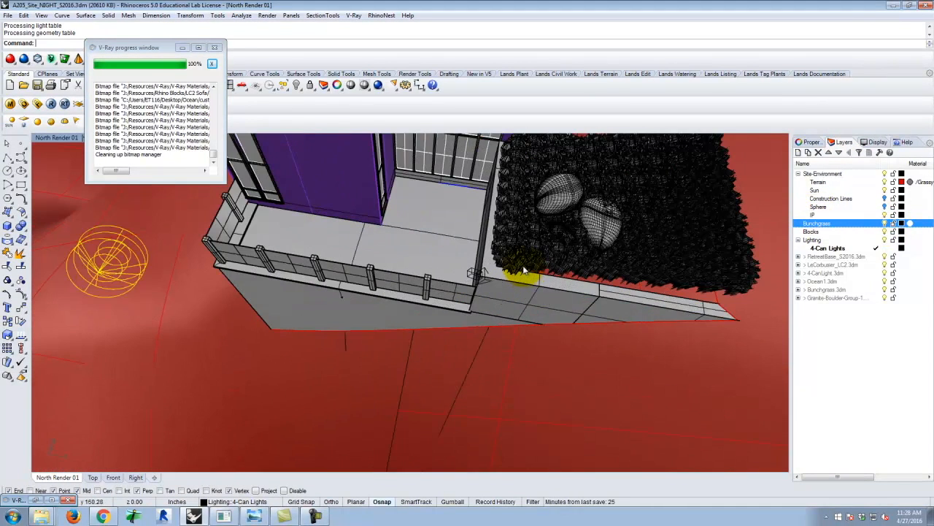
click(521, 269)
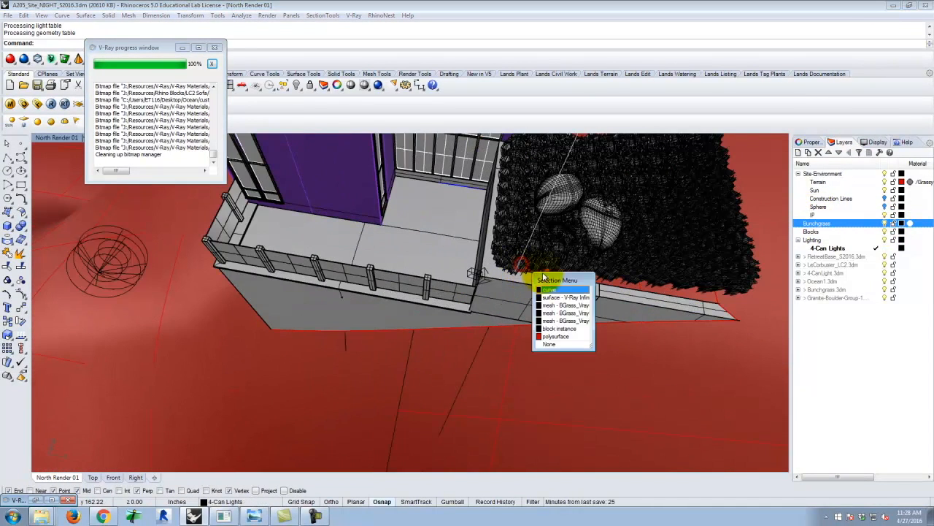
click(564, 305)
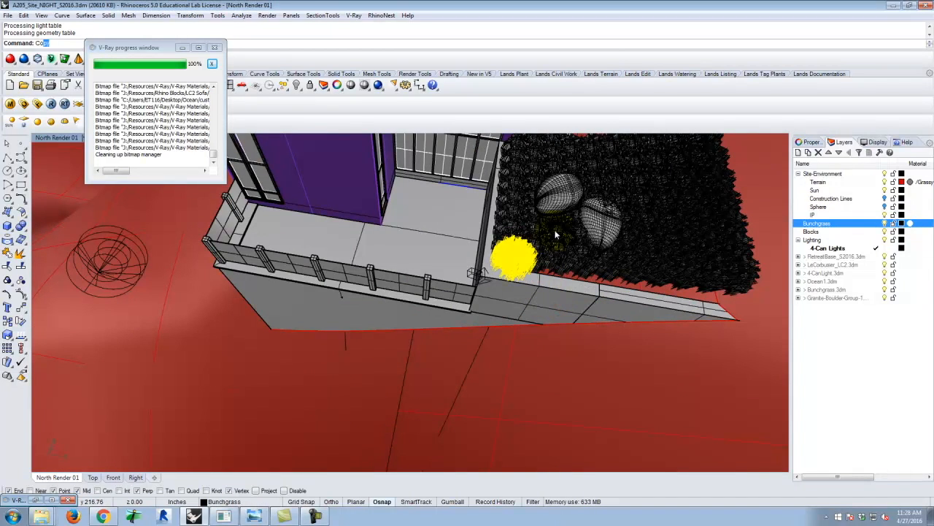
key(Return)
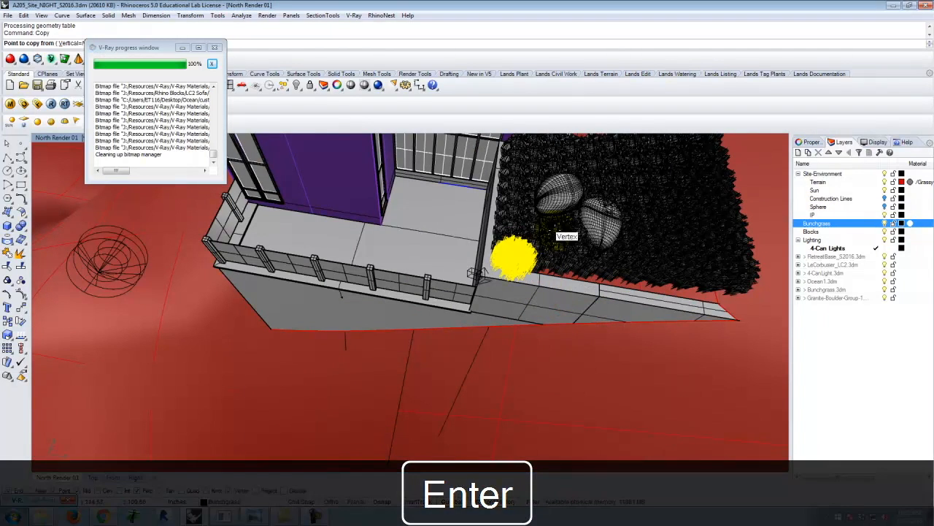
click(515, 263)
scroll(511, 254, down, 5)
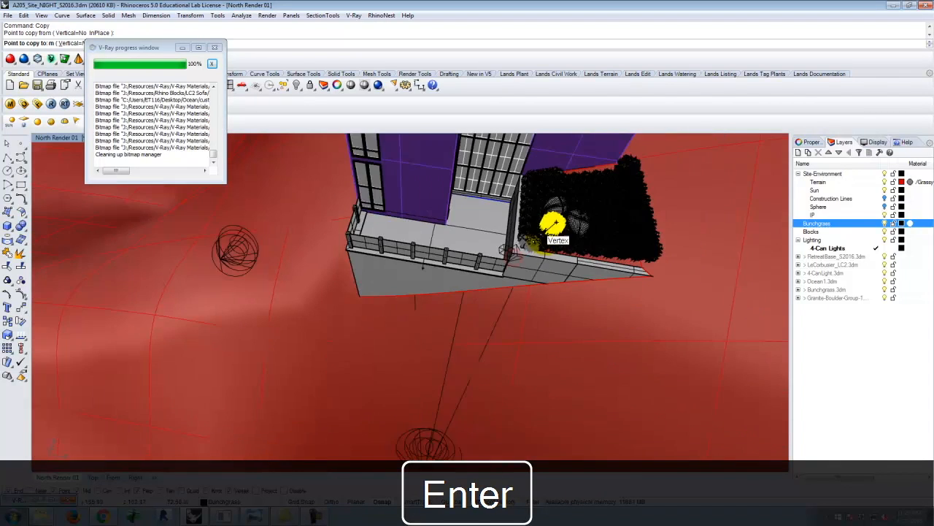
scroll(434, 439, up, 5)
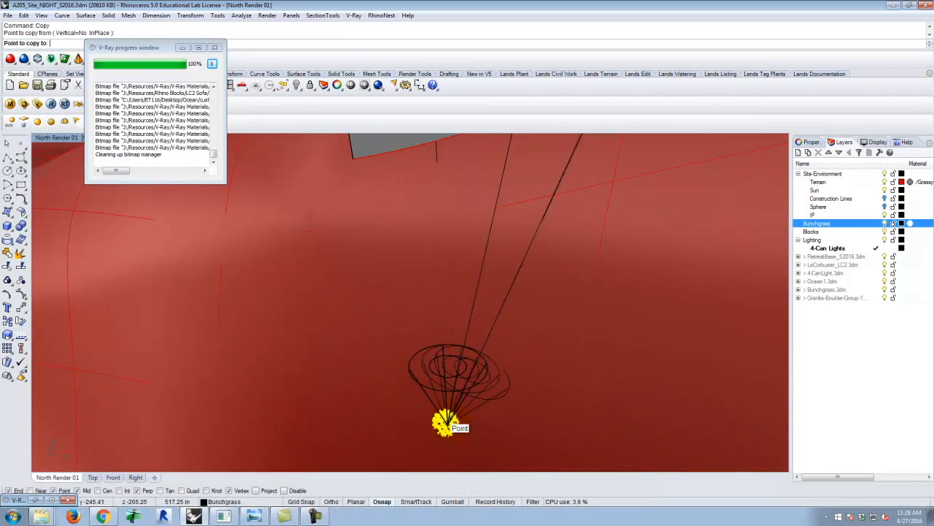
click(446, 425)
right_drag(514, 437, 467, 351)
key(Escape)
Move the copied bunchgrass mesh in the Top view from the spotlights' tip toward the building, slightly right of the tip.
click(493, 349)
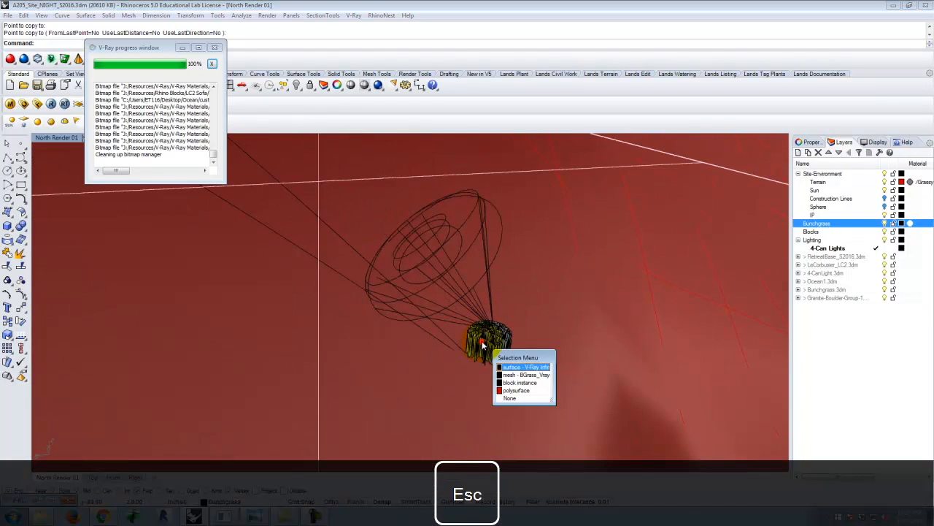
click(524, 374)
text(Move)
key(Return)
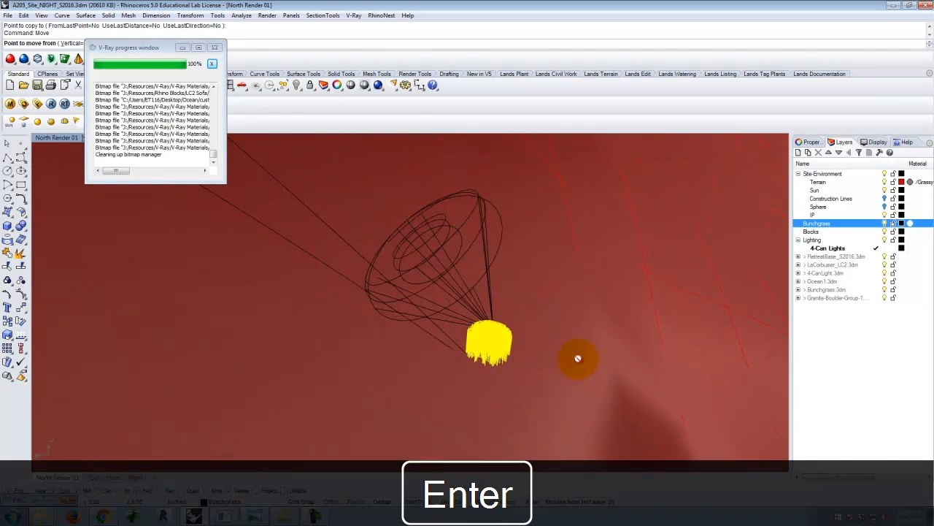
scroll(517, 367, up, 3)
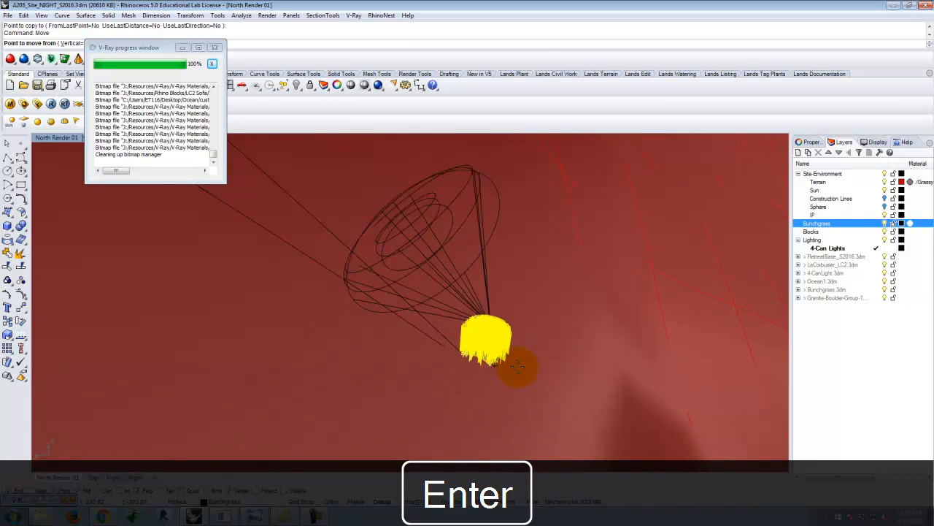
double_click(59, 138)
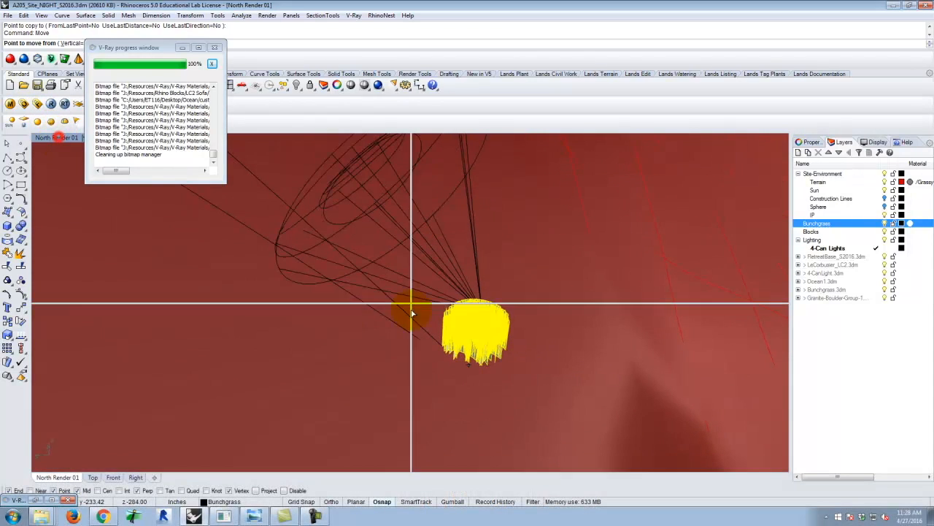
scroll(313, 250, up, 5)
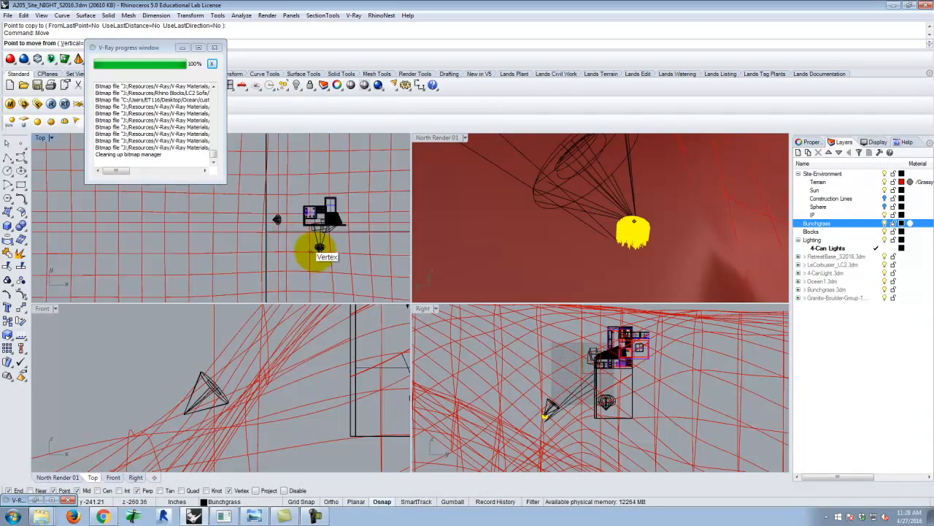
click(345, 282)
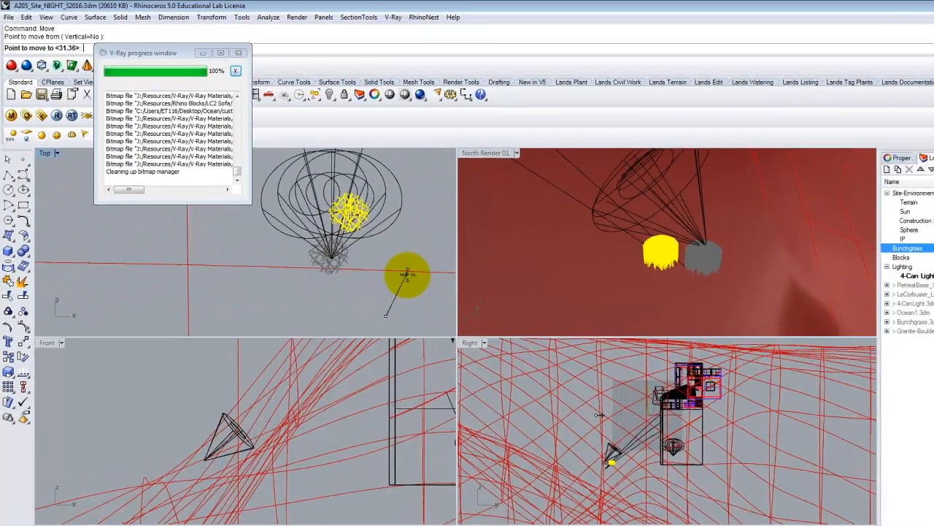
click(408, 274)
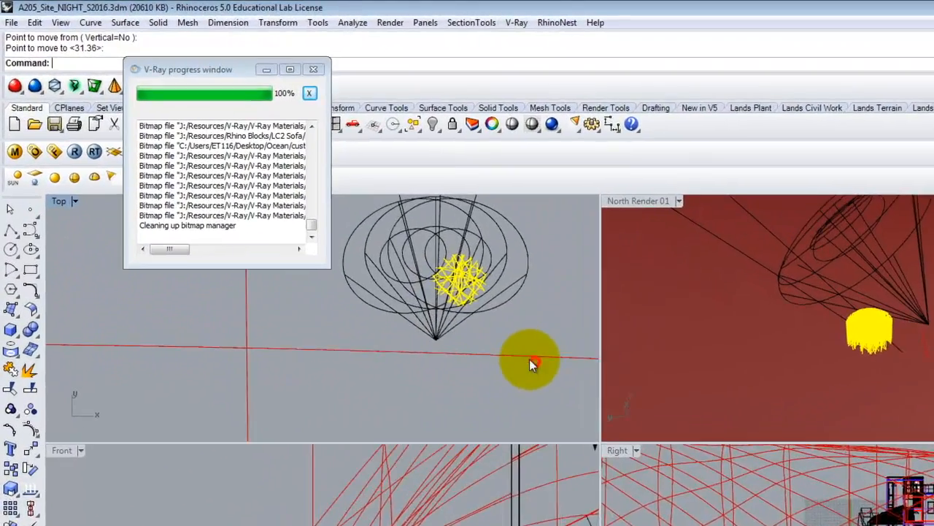
Copy the bunchgrass mesh four times in the Top view to form an arc of clumps between the spotlights' tip and the building.
text(Copy)
key(Return)
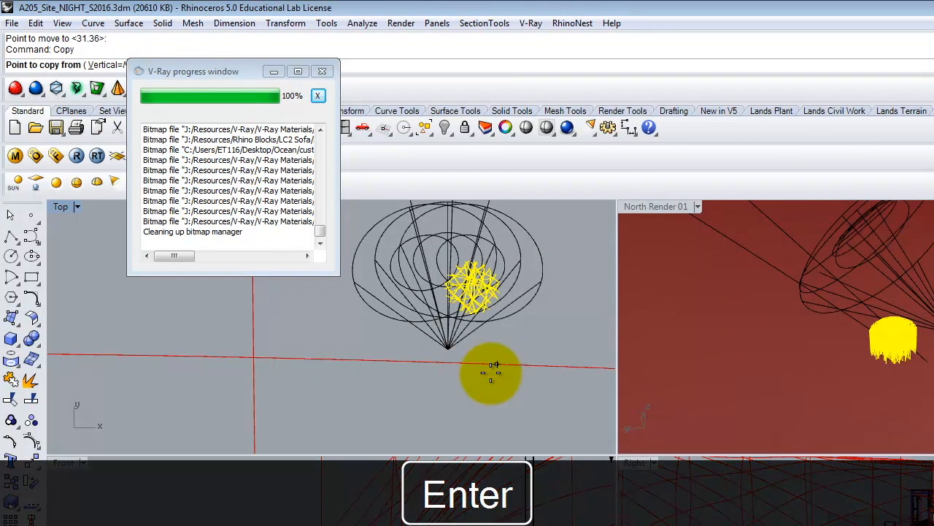
click(493, 394)
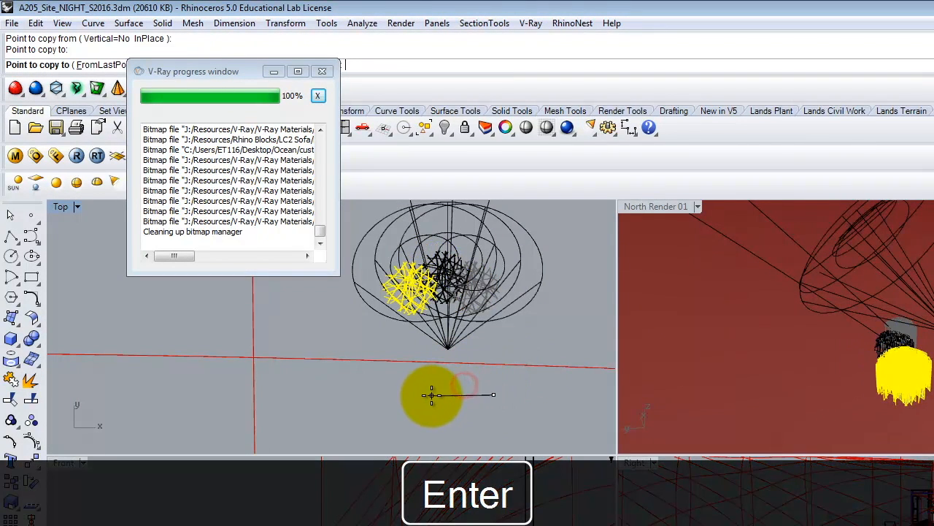
click(431, 391)
click(414, 414)
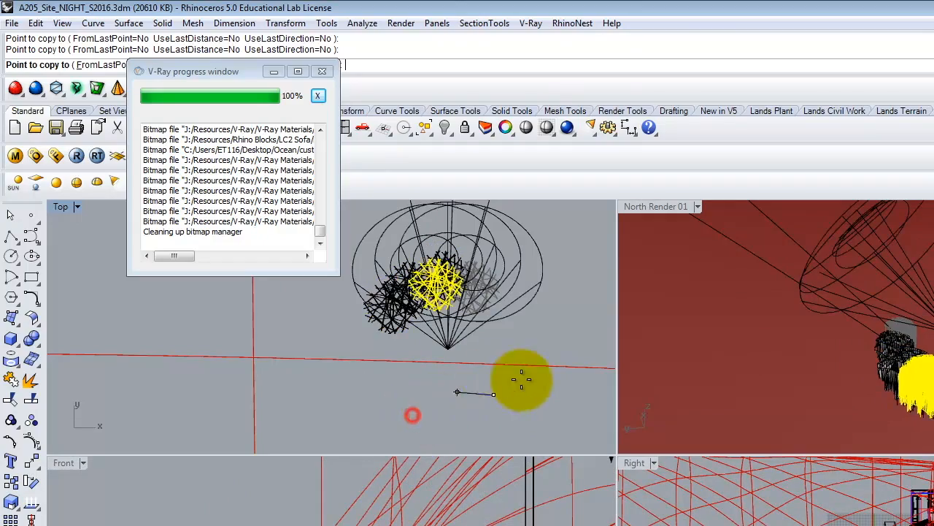
click(525, 413)
key(Escape)
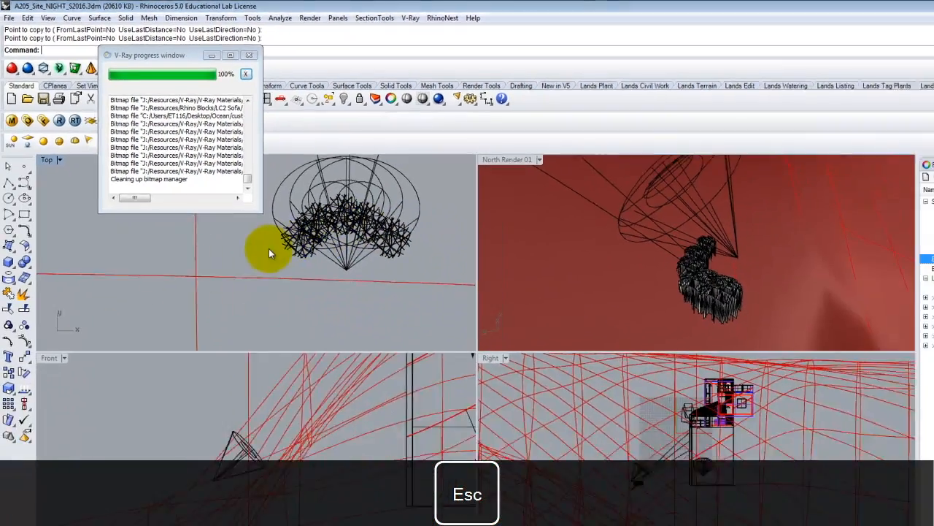
Move all five bunchgrass meshes of the arc vertically upward, with Vertical set to Yes, to bring them up to the terrain surface.
click(388, 321)
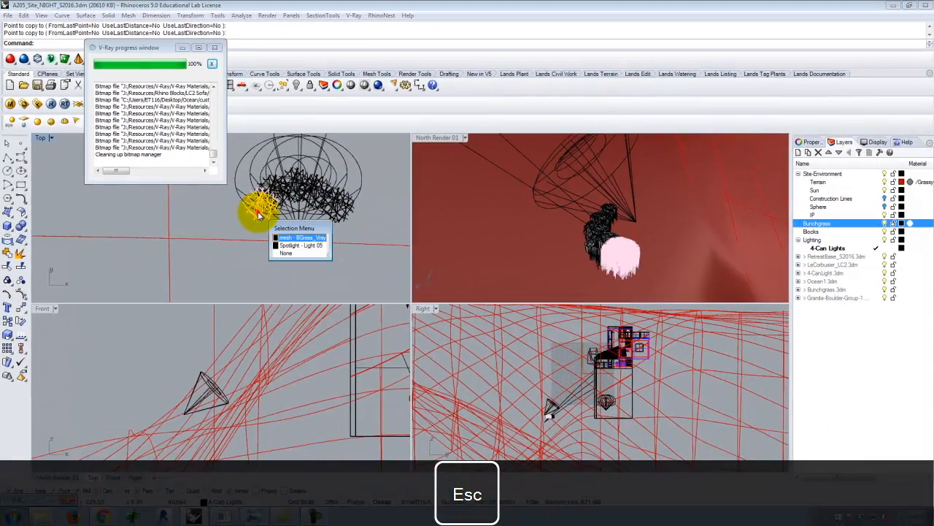
click(300, 238)
click(311, 197)
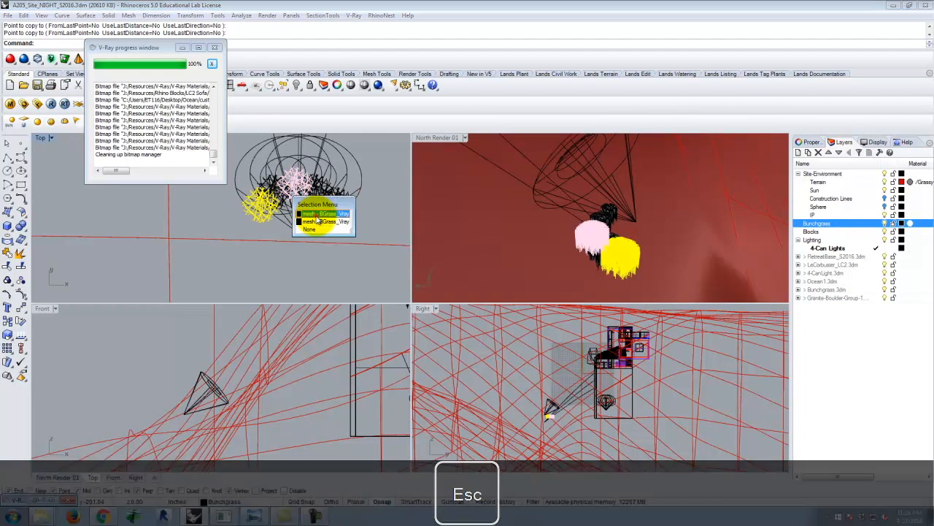
click(322, 221)
click(321, 196)
click(348, 211)
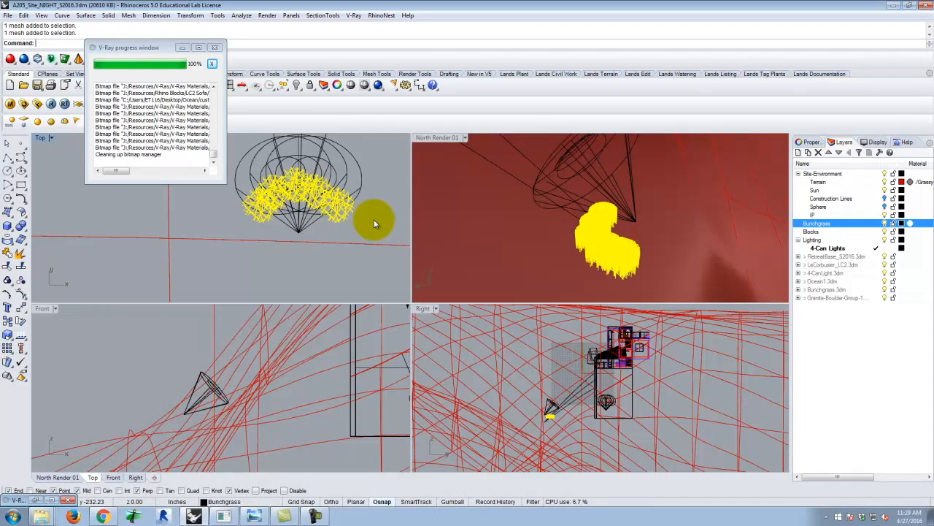
key(Return)
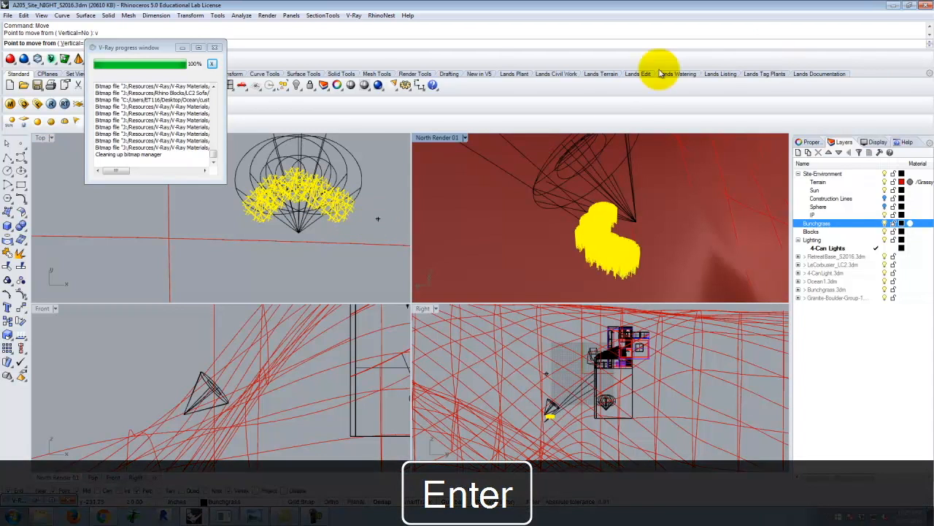
right_drag(529, 277, 621, 189)
scroll(620, 189, down, 4)
right_drag(597, 255, 634, 273)
scroll(651, 259, down, 3)
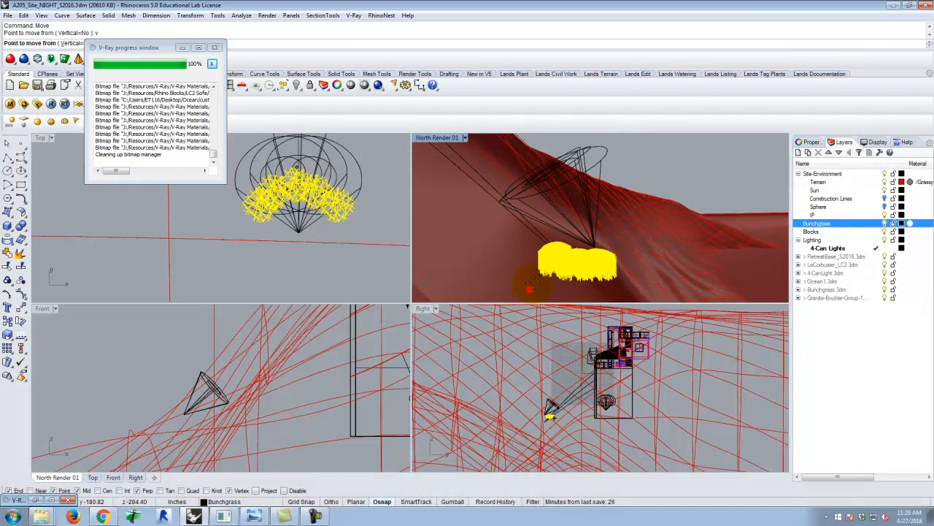
click(544, 275)
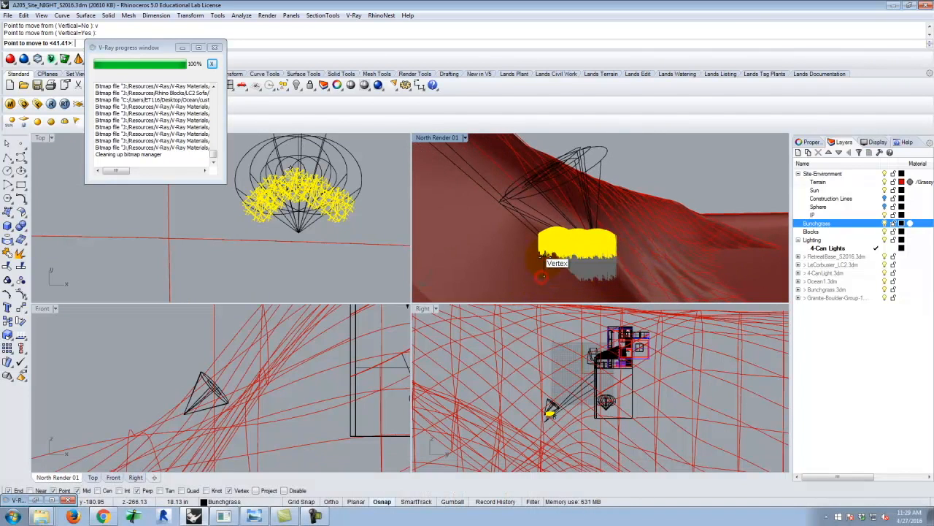
click(543, 244)
Render the building from below in a maximized North Render 01 viewport and inspect how the bunchgrass arc conceals the front spotlights.
right_drag(673, 255, 563, 209)
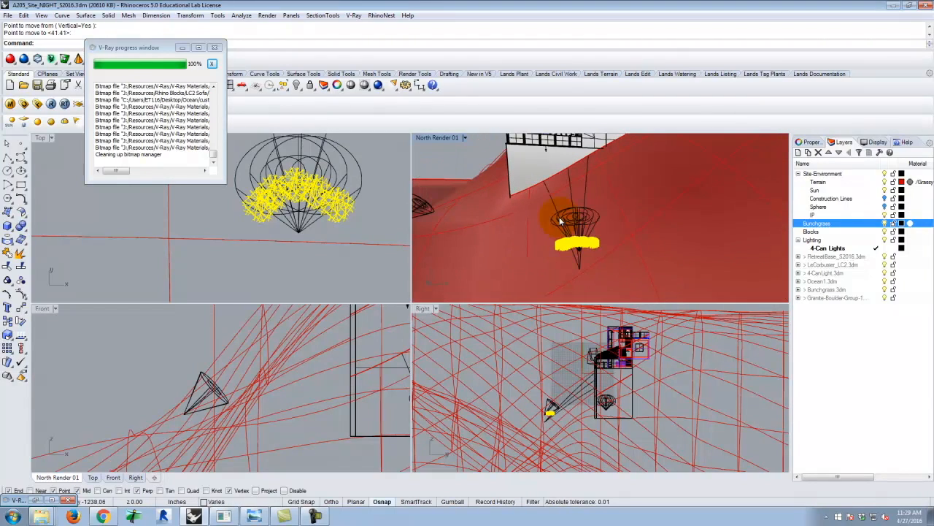
double_click(446, 136)
right_drag(632, 271, 481, 245)
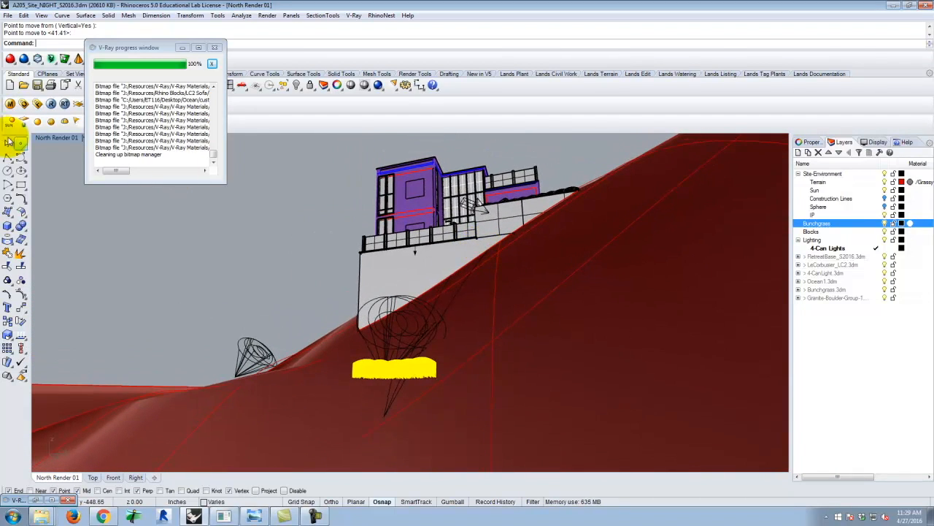
click(51, 104)
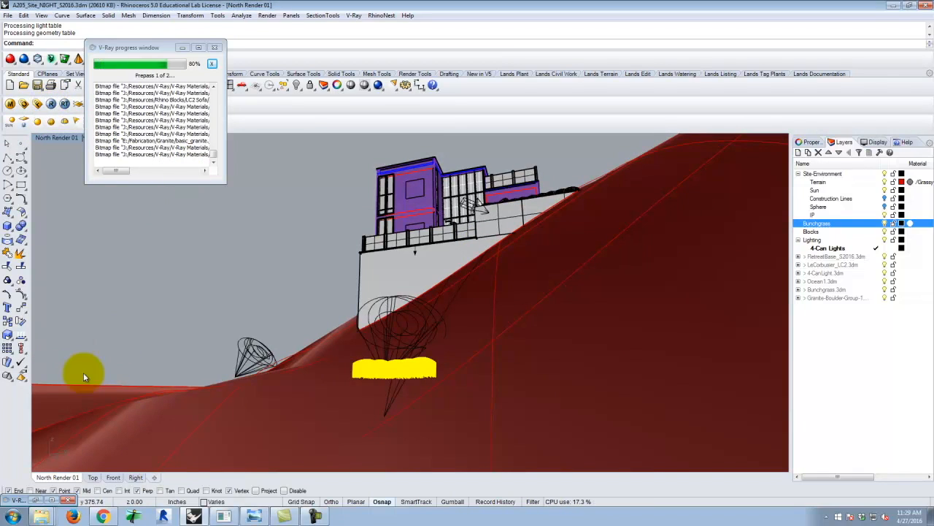
click(34, 500)
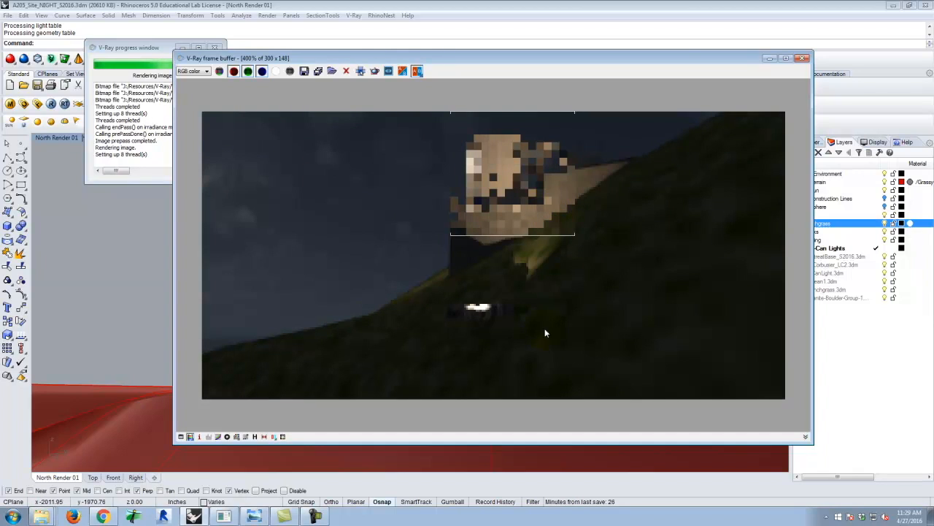
scroll(483, 314, up, 2)
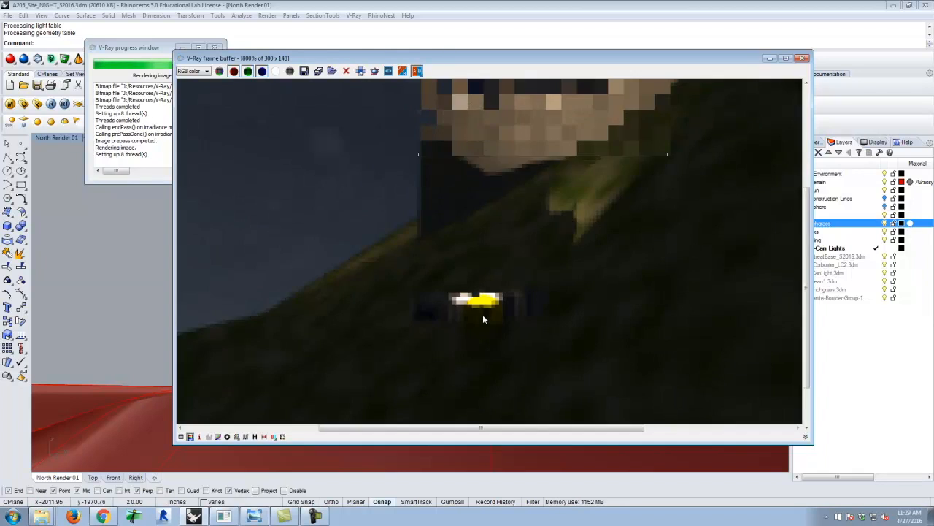
scroll(478, 306, down, 2)
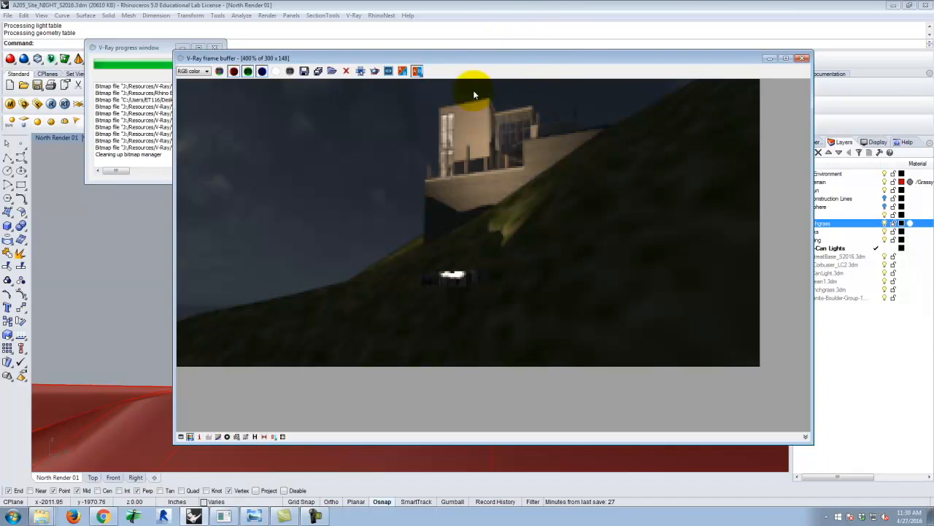
click(803, 57)
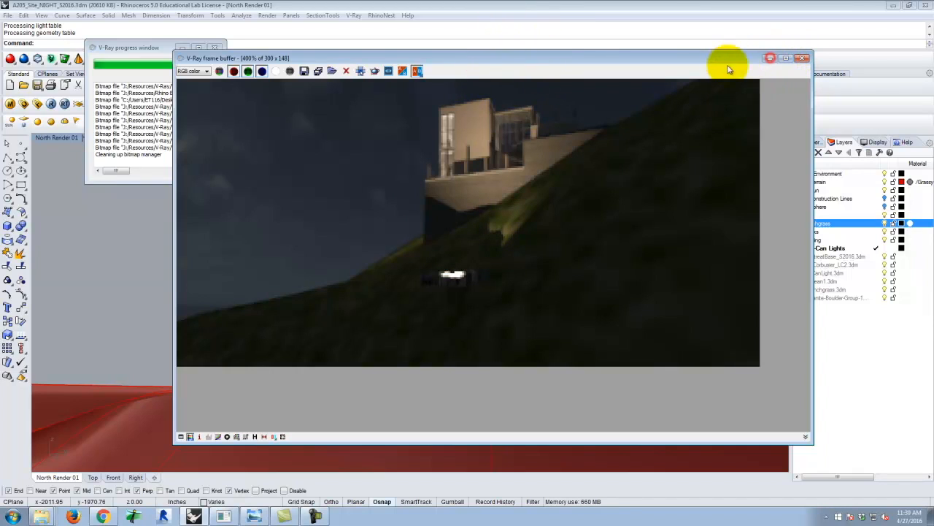
Set the V-Ray environment's GI skylight intensity to 0.5 and the reflection/refraction background intensity to 0.1.
right_drag(420, 212, 451, 248)
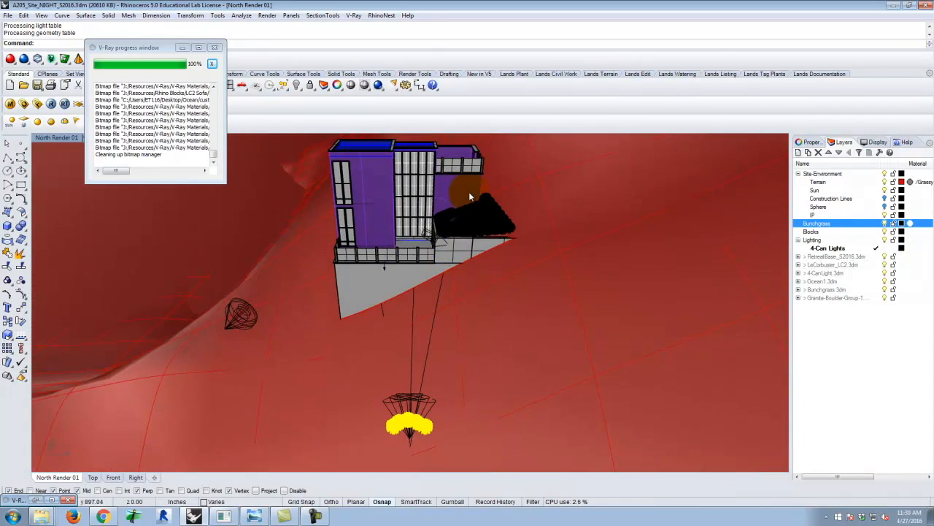
right_drag(466, 204, 426, 209)
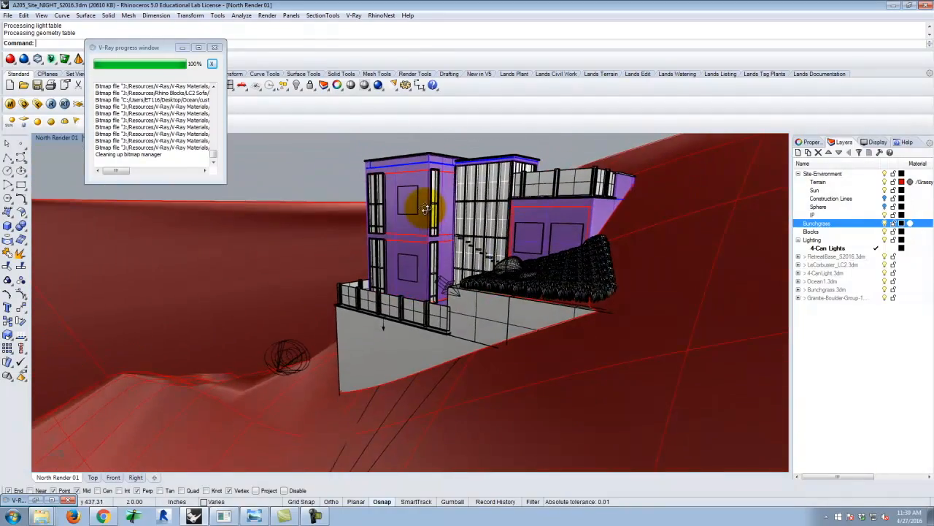
scroll(413, 233, up, 3)
right_drag(409, 286, 420, 270)
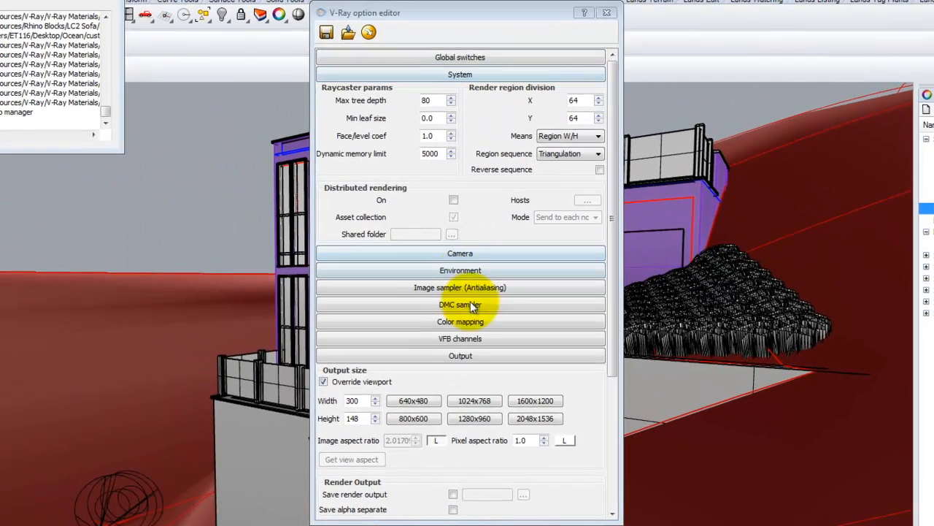
click(471, 270)
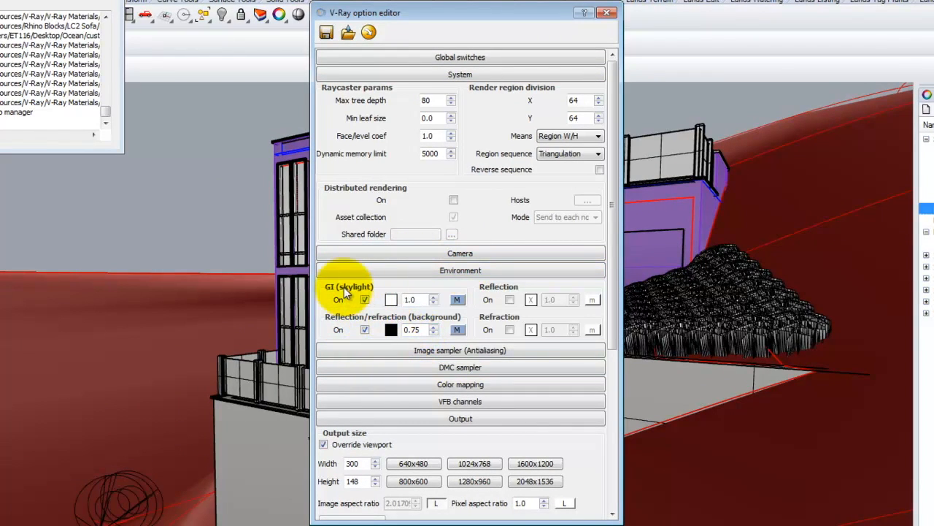
double_click(414, 300)
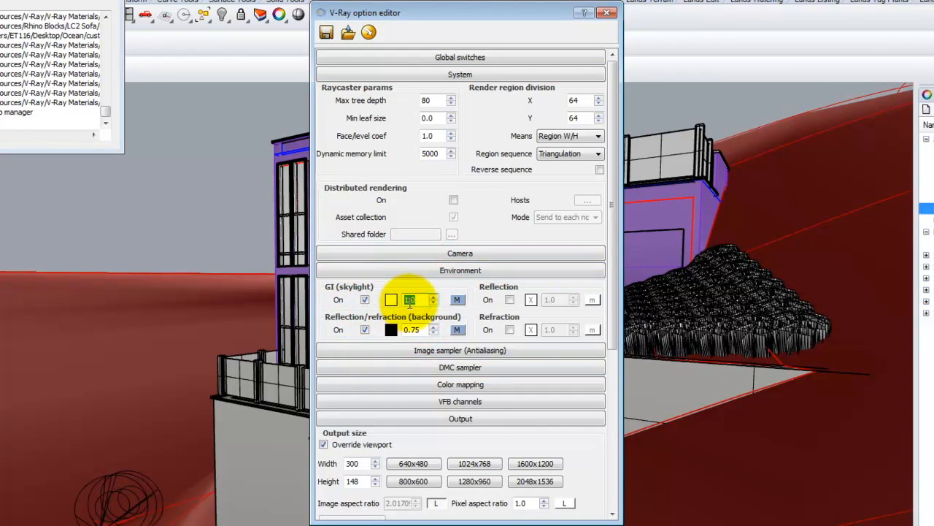
key(Delete)
text(0.5)
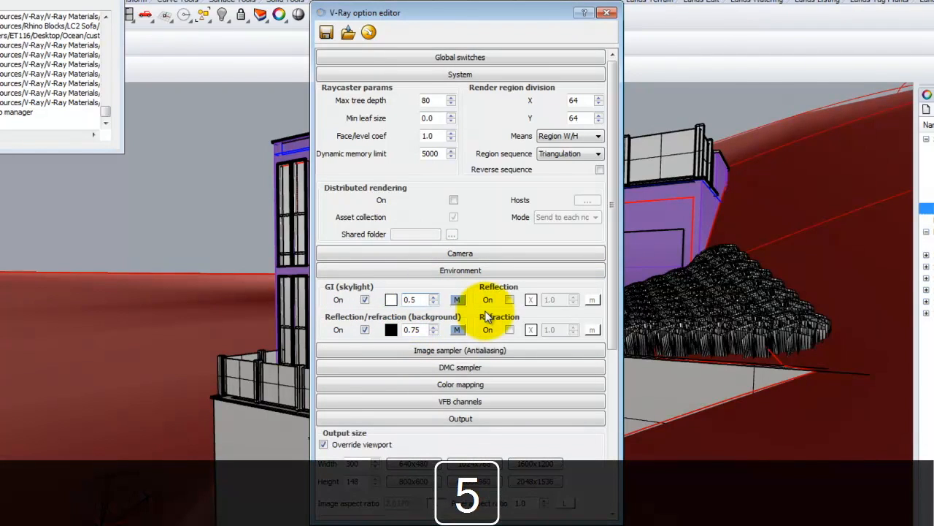
double_click(423, 330)
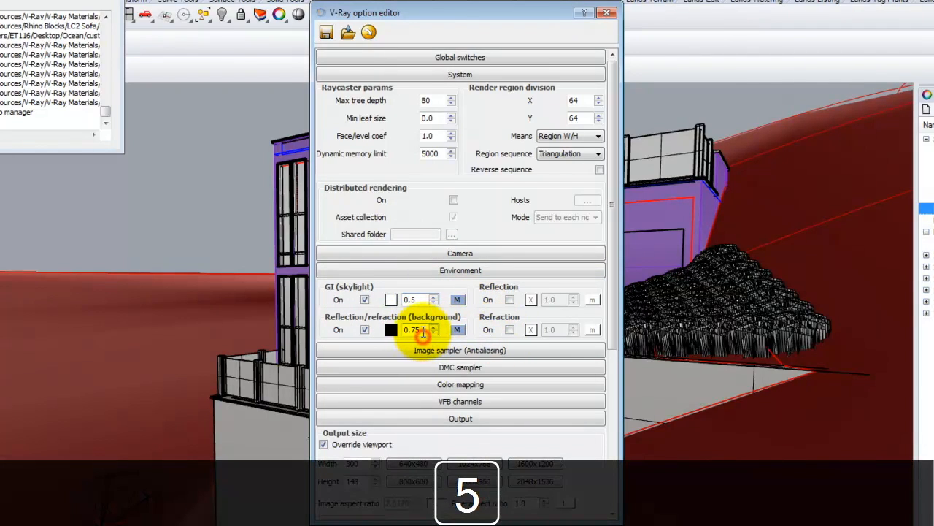
key(Delete)
text(0.)
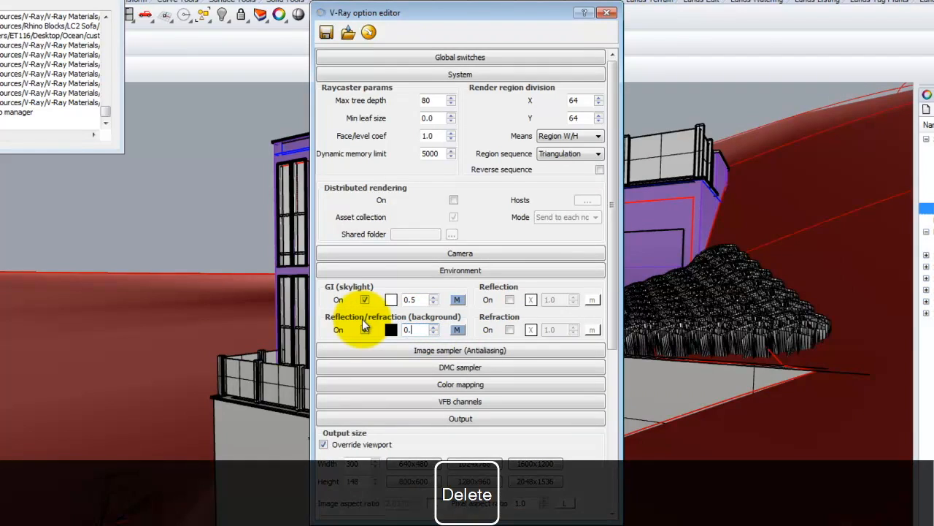
text(1)
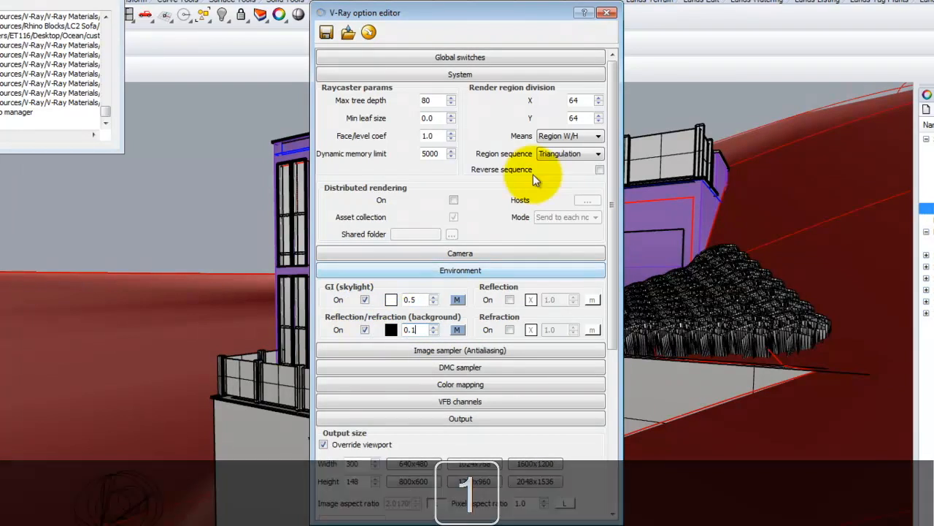
click(411, 298)
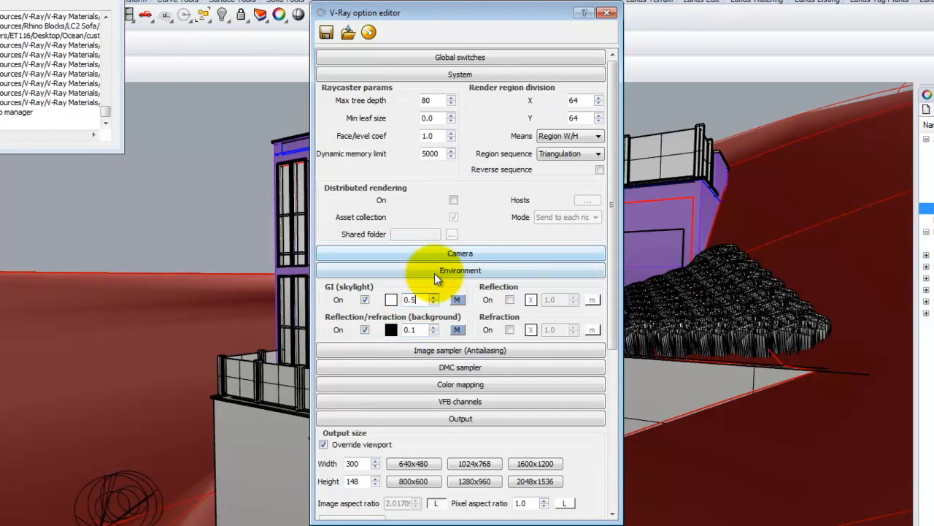
Check the physical camera's shutter speed in the V-Ray camera settings and close the option editor.
click(434, 271)
click(441, 254)
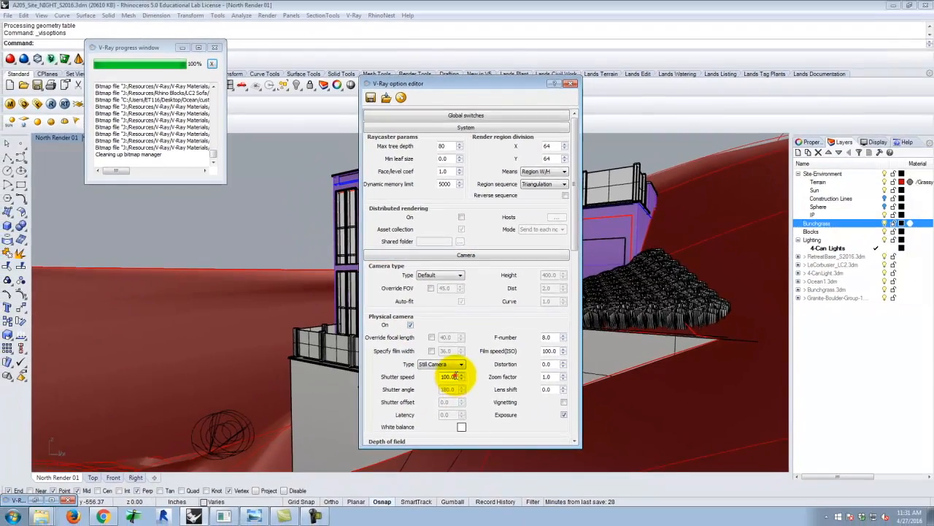
double_click(435, 423)
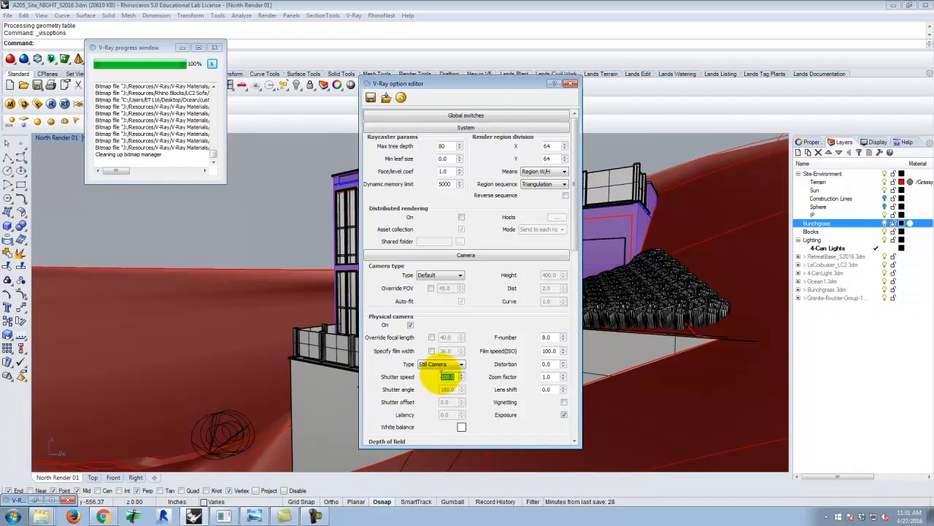
drag(441, 373, 453, 373)
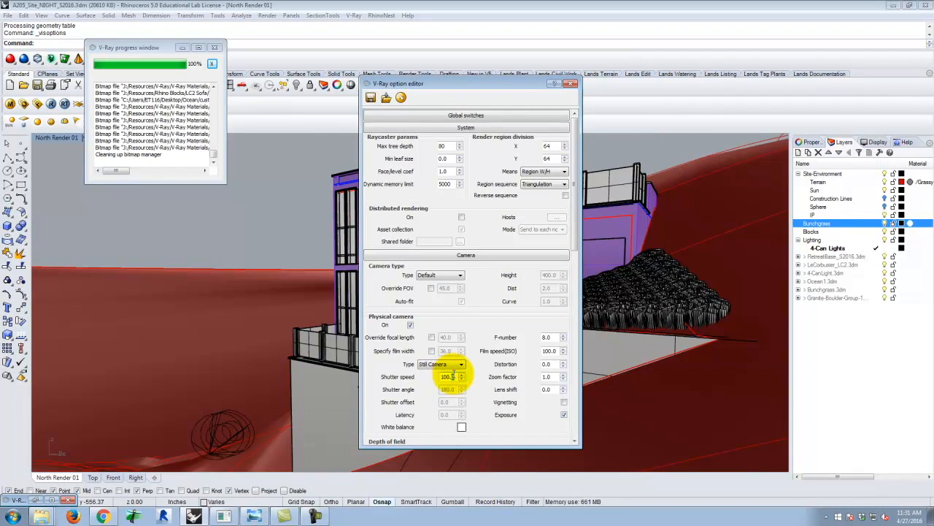
click(573, 84)
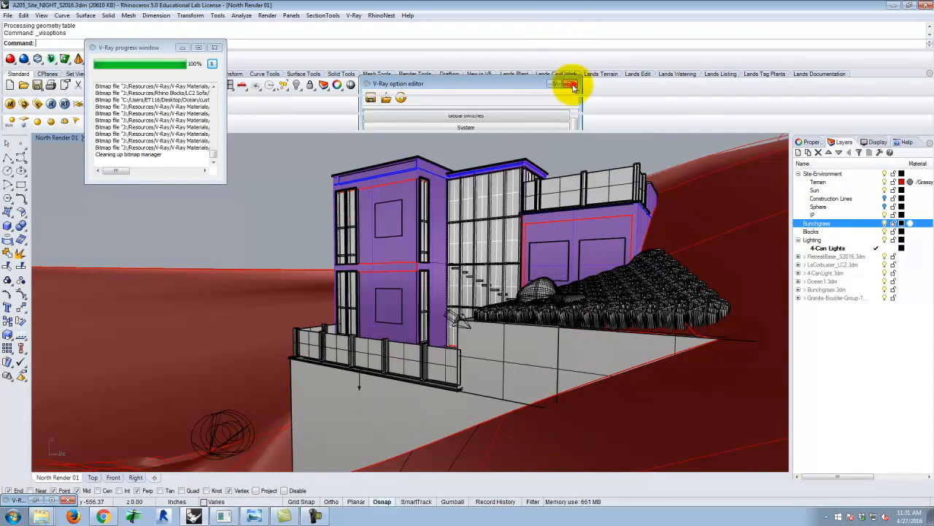
Render the building and terrace in North Render 01 with the dimmed environment and review the result in the frame buffer.
scroll(315, 224, down, 4)
right_drag(425, 264, 398, 260)
scroll(396, 260, up, 1)
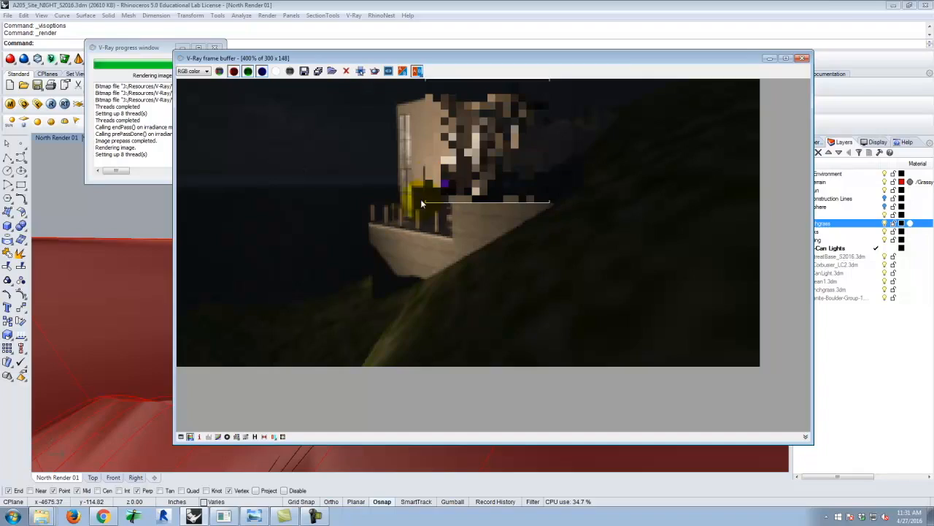
click(801, 58)
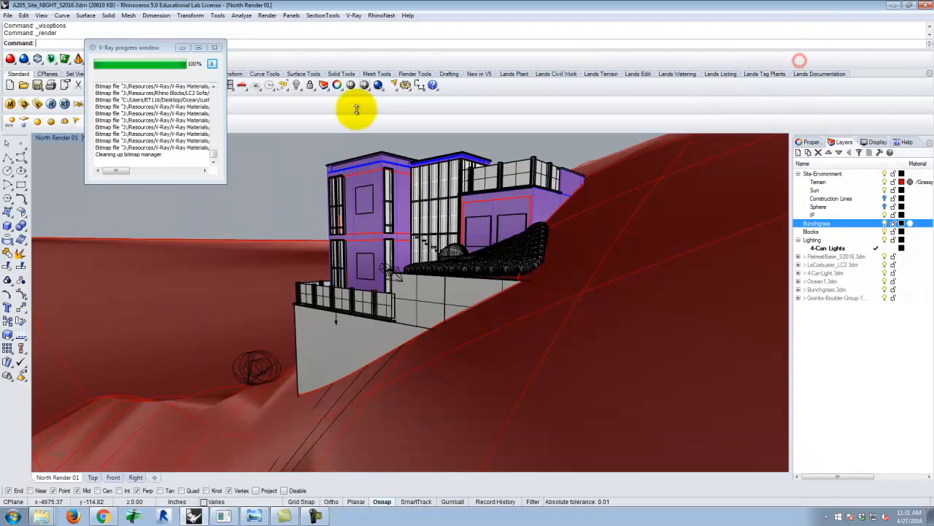
Examine the terrace deck, railings, retaining walls and planted bed around the building for further exterior light locations.
scroll(372, 276, up, 10)
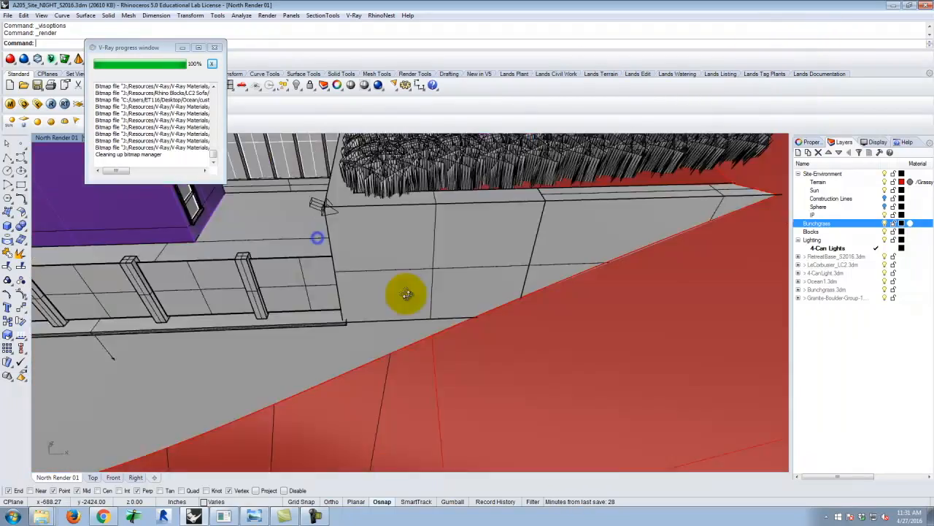
right_drag(407, 294, 189, 276)
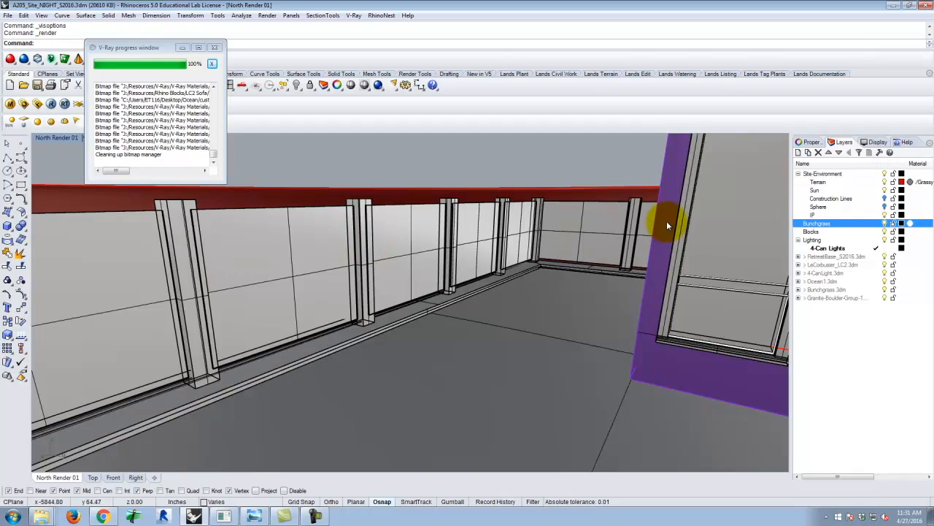
right_drag(667, 225, 552, 218)
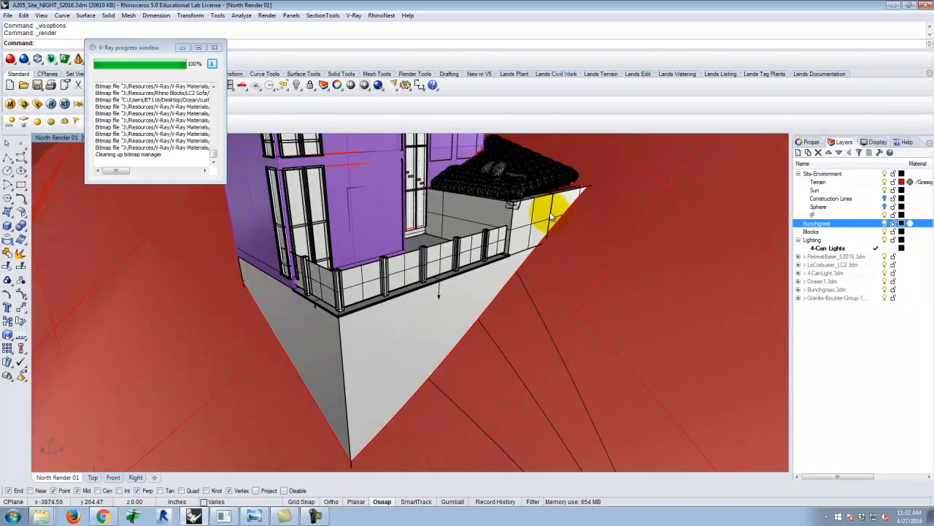
right_drag(496, 222, 481, 245)
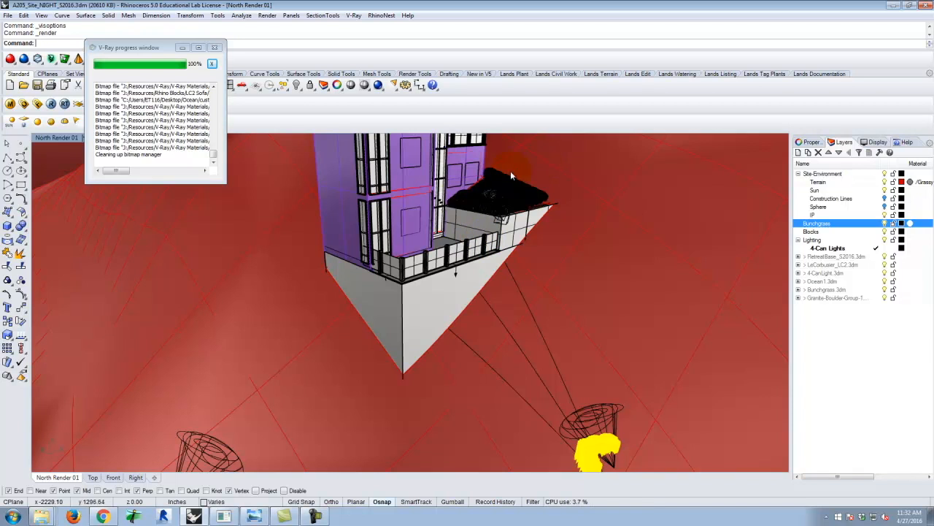
scroll(378, 217, up, 10)
scroll(478, 294, down, 5)
right_drag(478, 294, 176, 330)
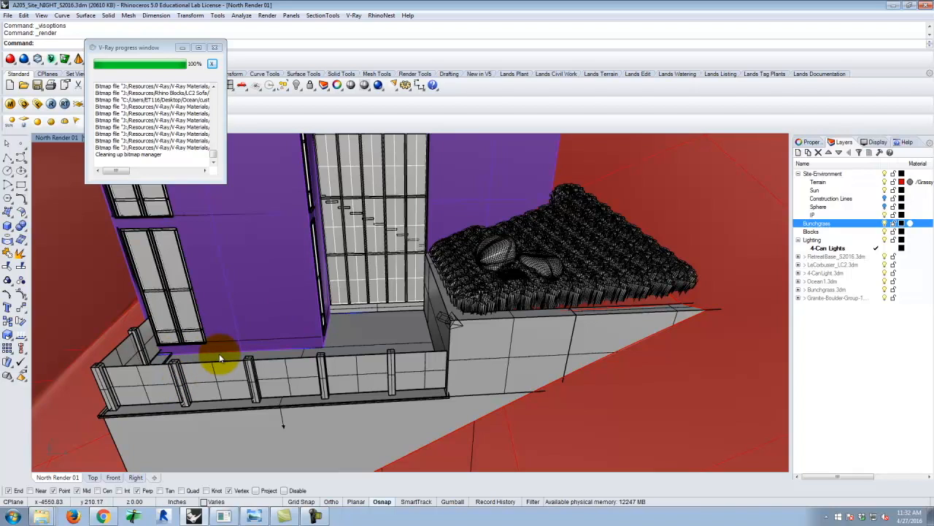
right_drag(276, 382, 242, 408)
scroll(113, 401, up, 4)
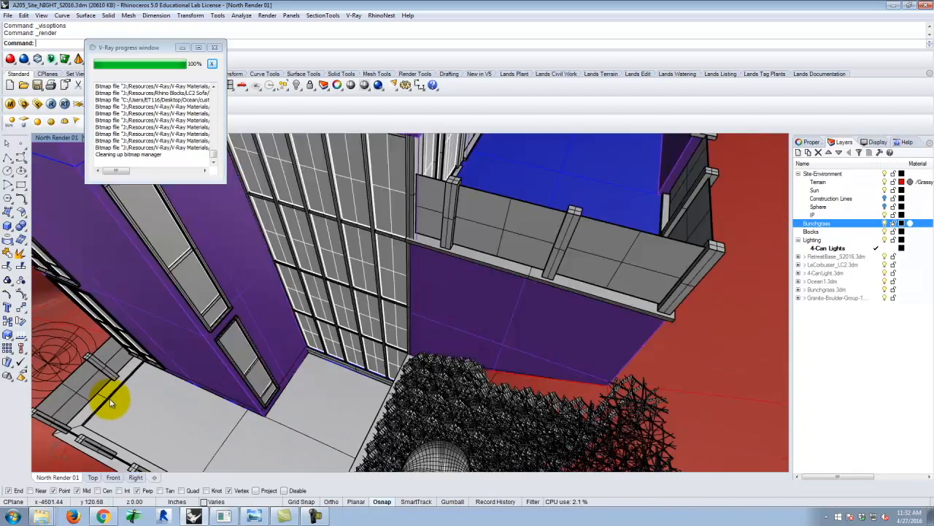
right_drag(113, 401, 384, 331)
scroll(384, 332, down, 6)
scroll(271, 374, up, 8)
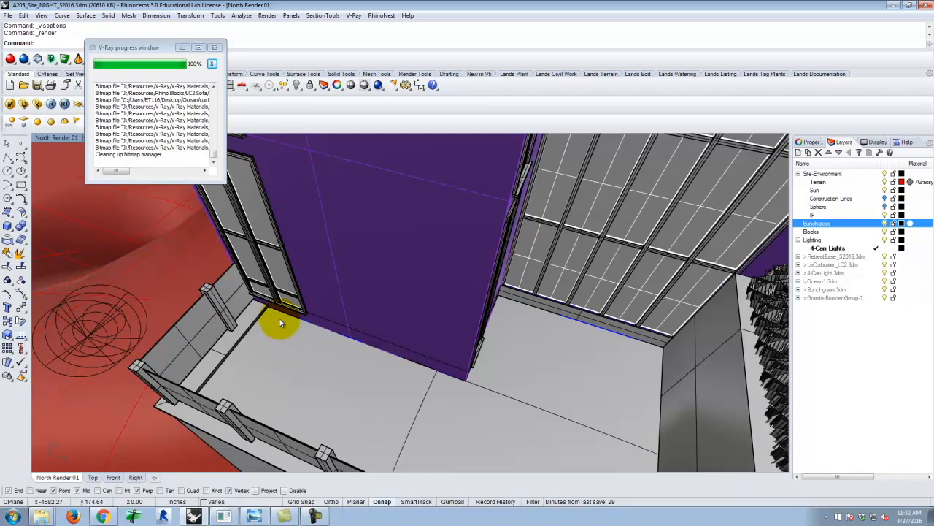
click(299, 373)
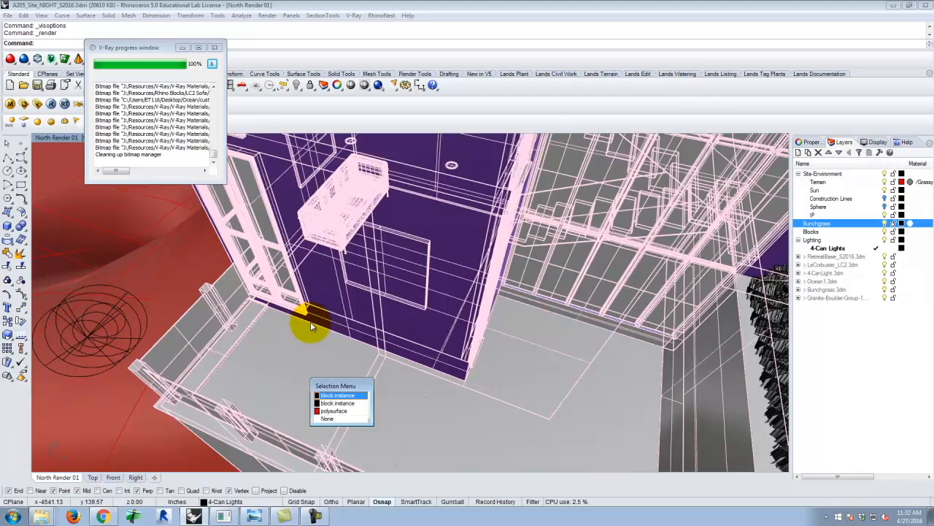
key(Escape)
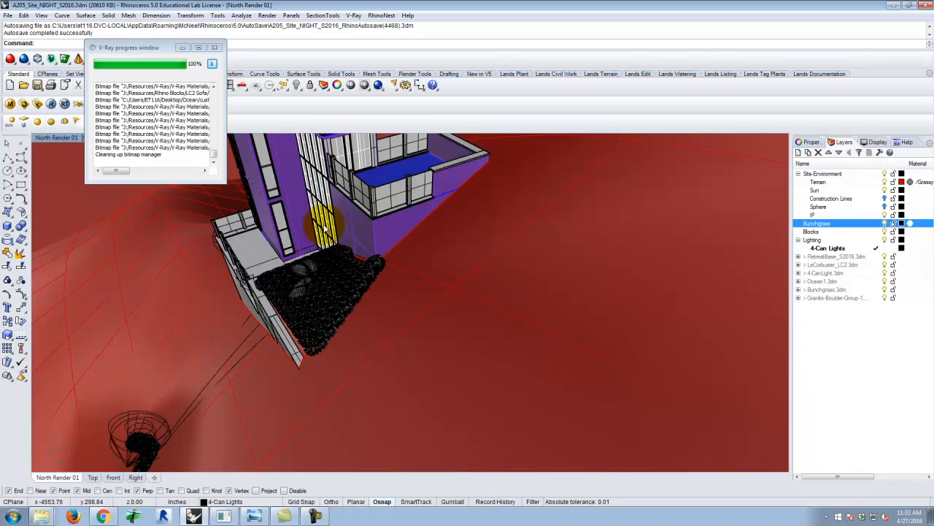
right_drag(317, 233, 343, 247)
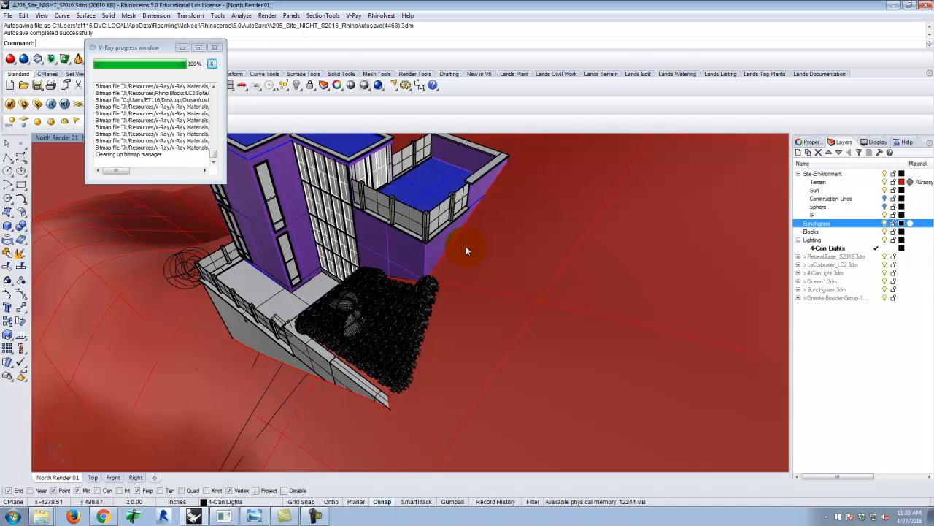
click(285, 517)
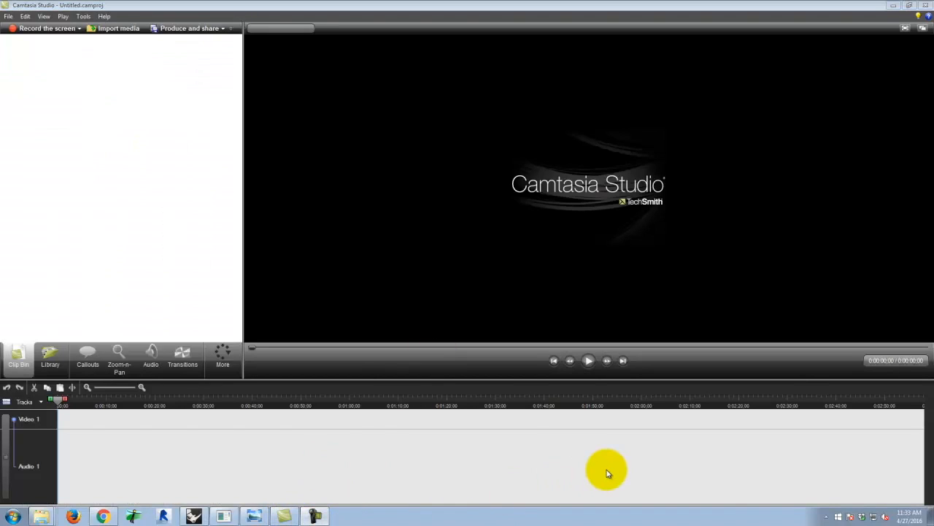
click(871, 406)
click(903, 475)
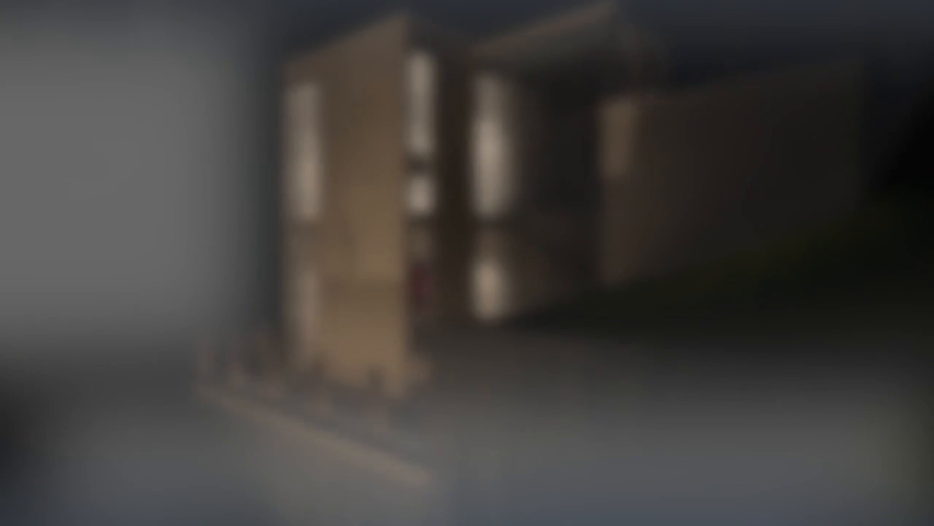